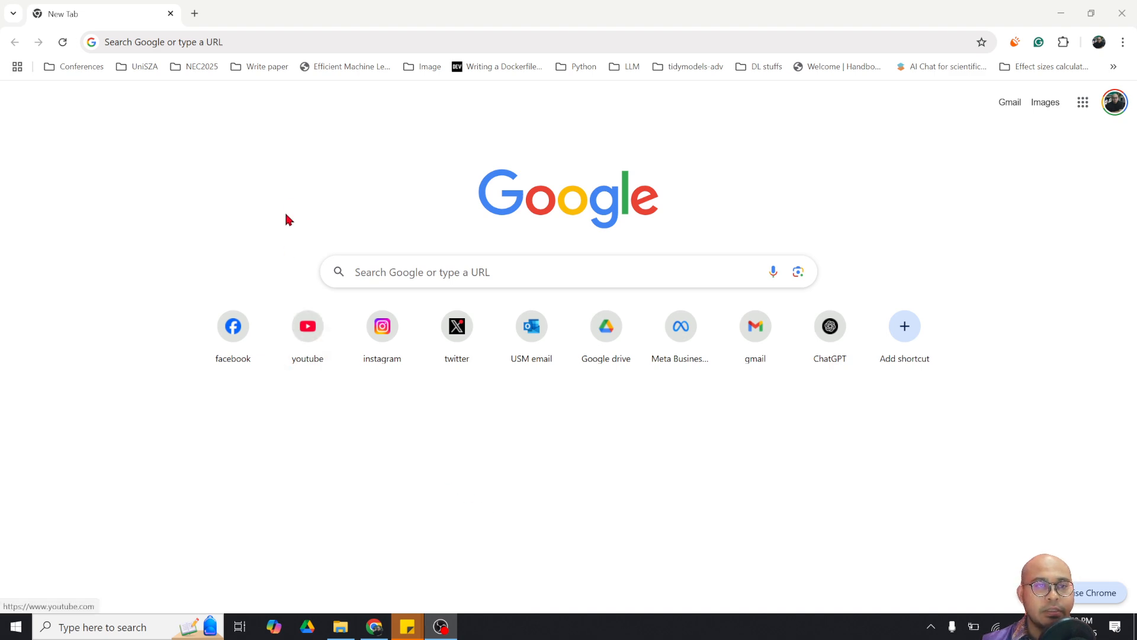
Search Google for 'jabref' and open the official JabRef homepage result
{"action": "left_click", "coordinate": [288, 43]}
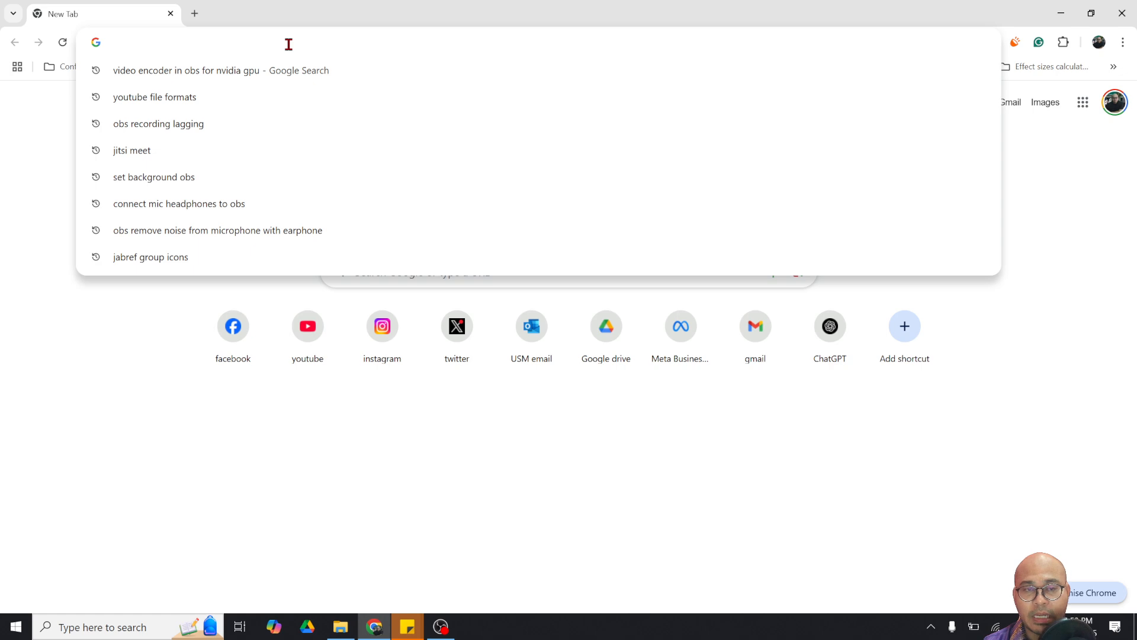
{"action": "type", "text": "jabref"}
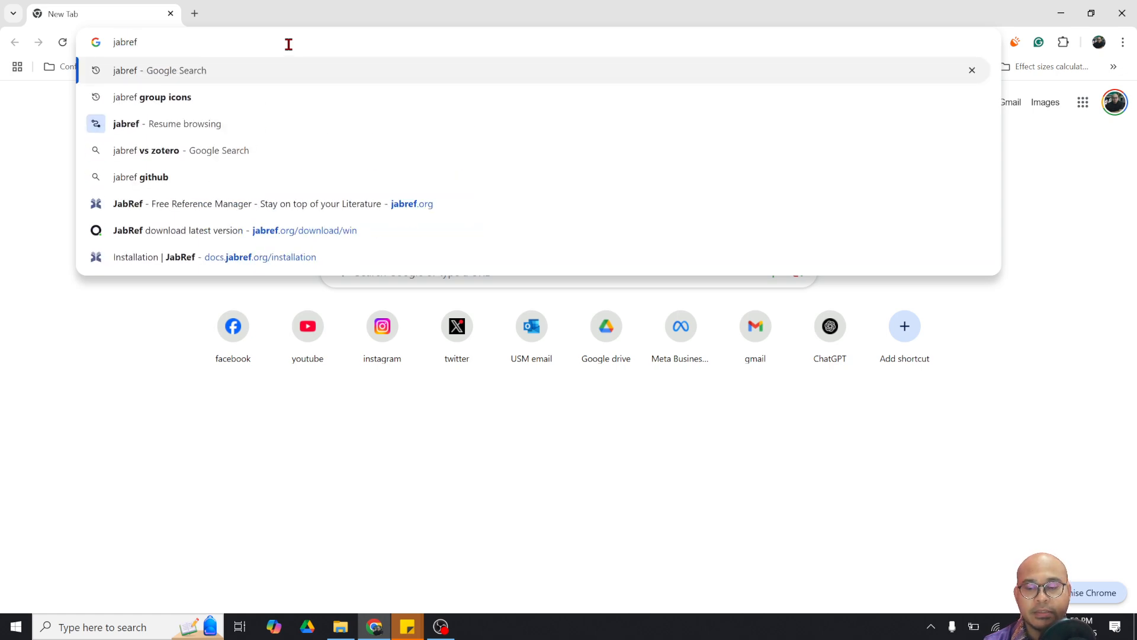
{"action": "key", "text": "Return"}
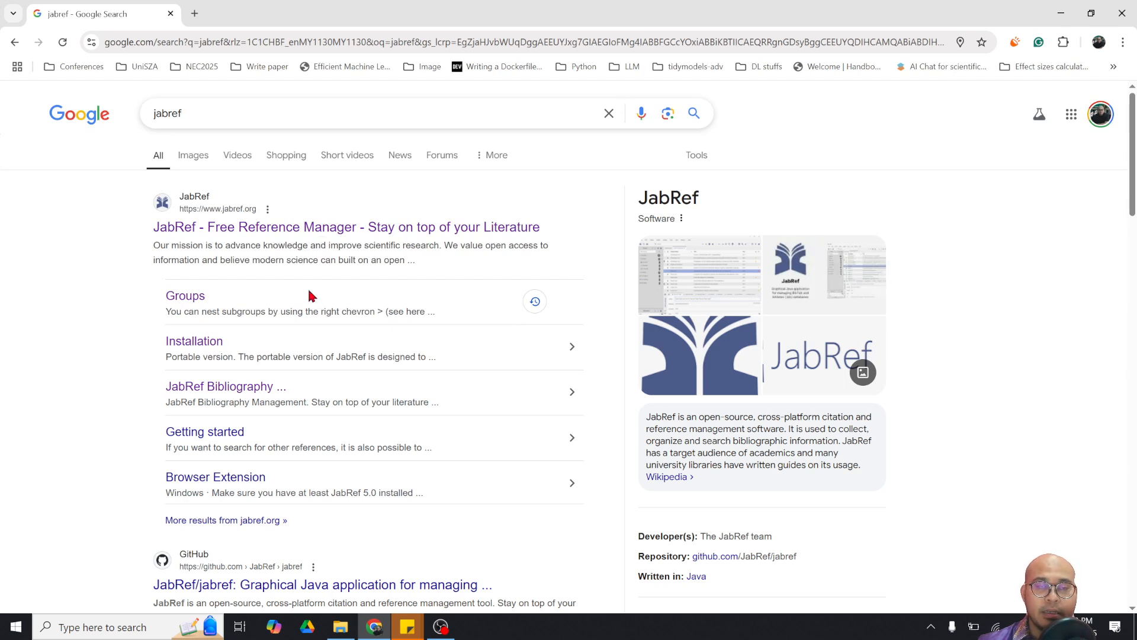
{"action": "left_click", "coordinate": [280, 232]}
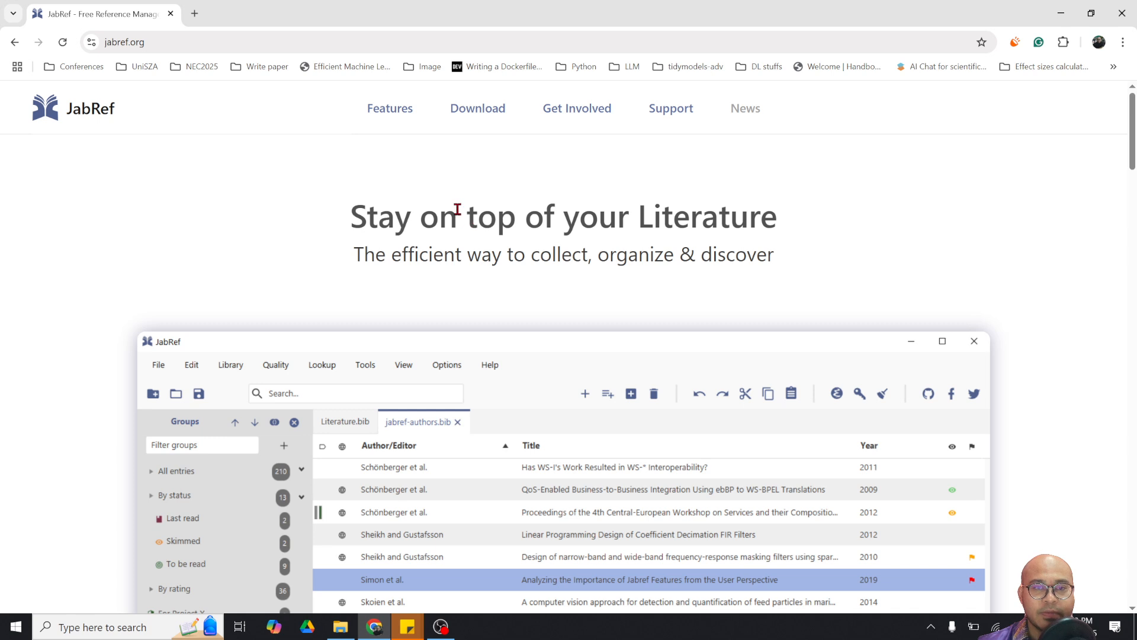
Jump to the Download section of jabref.org, which offers the Windows installer
{"action": "left_click", "coordinate": [471, 114]}
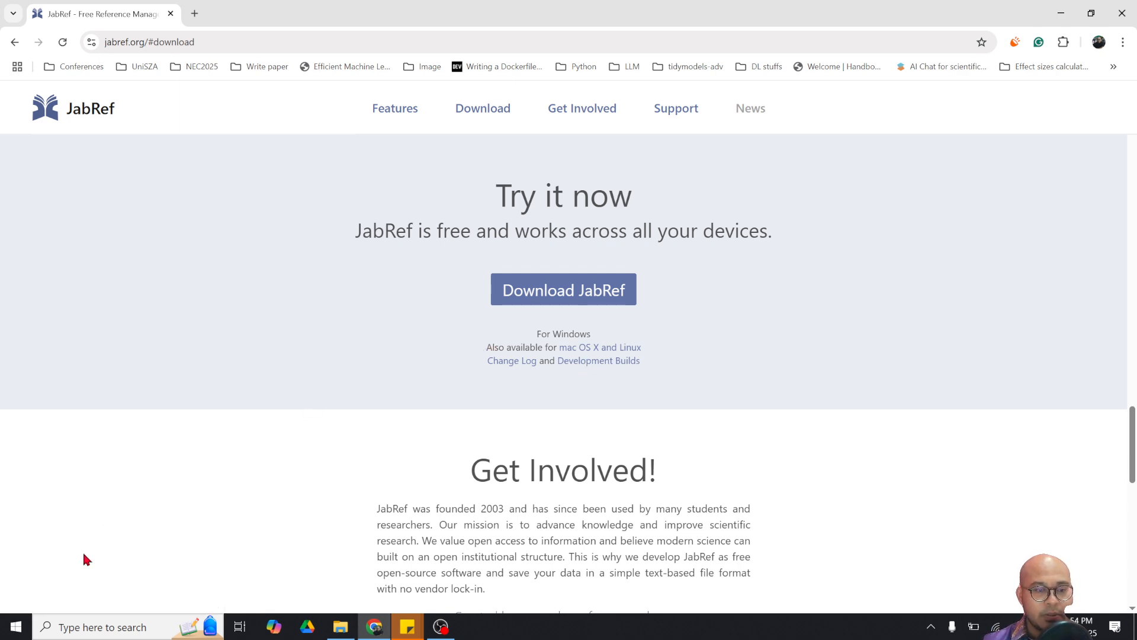
Launch JabRef from the References group of the Start menu
{"action": "left_click", "coordinate": [19, 616]}
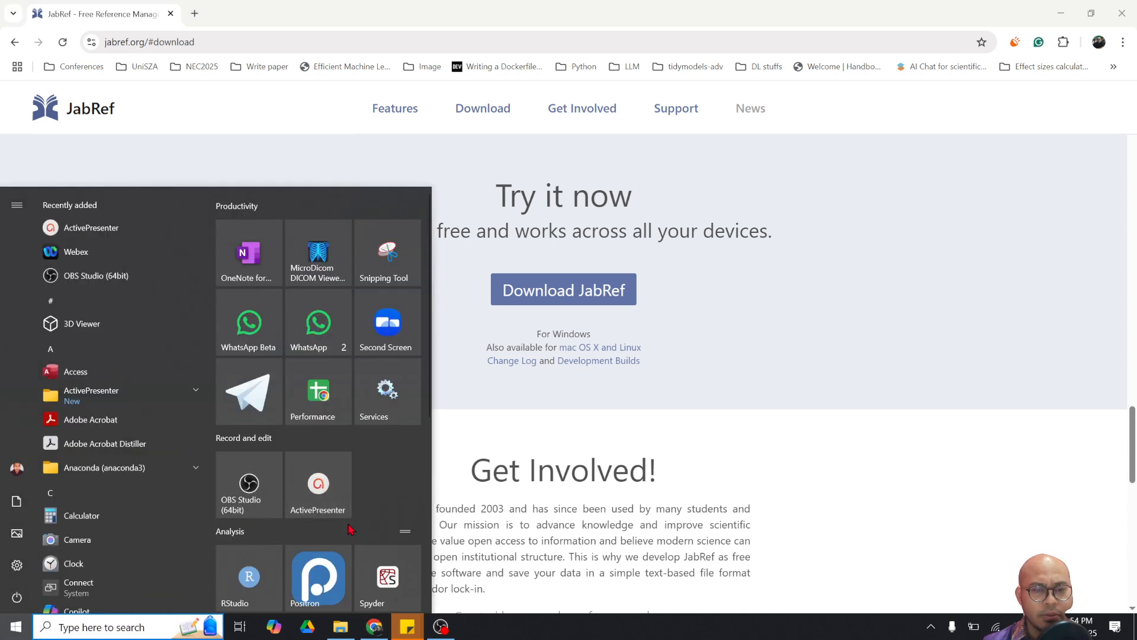
{"action": "scroll", "coordinate": [356, 521], "scroll_direction": "down", "scroll_amount": 5}
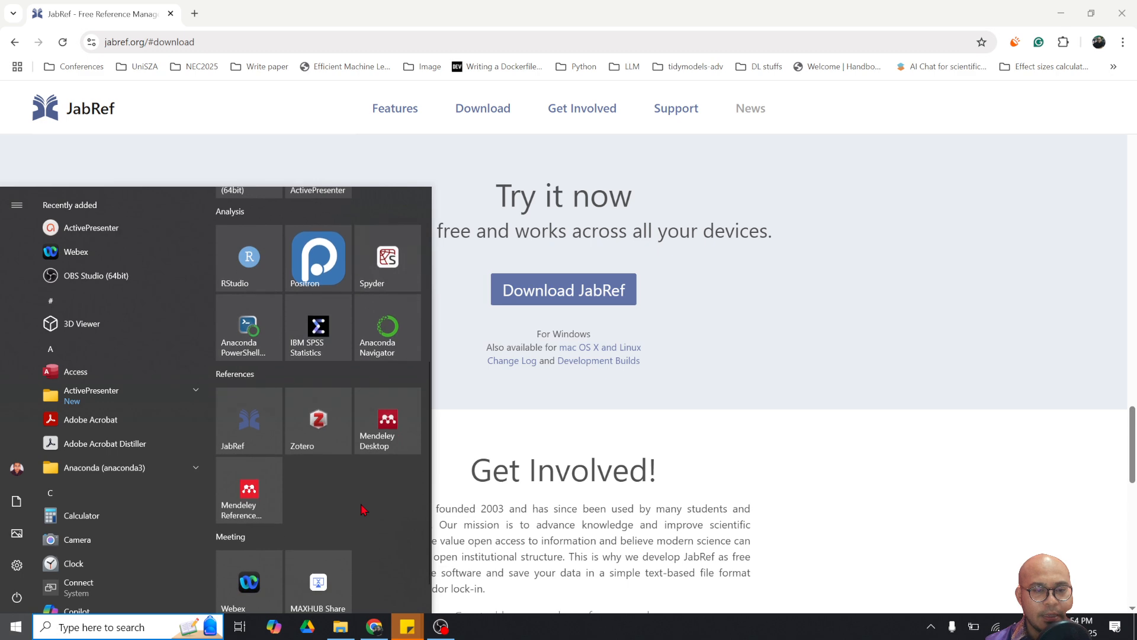
{"action": "left_click", "coordinate": [249, 431]}
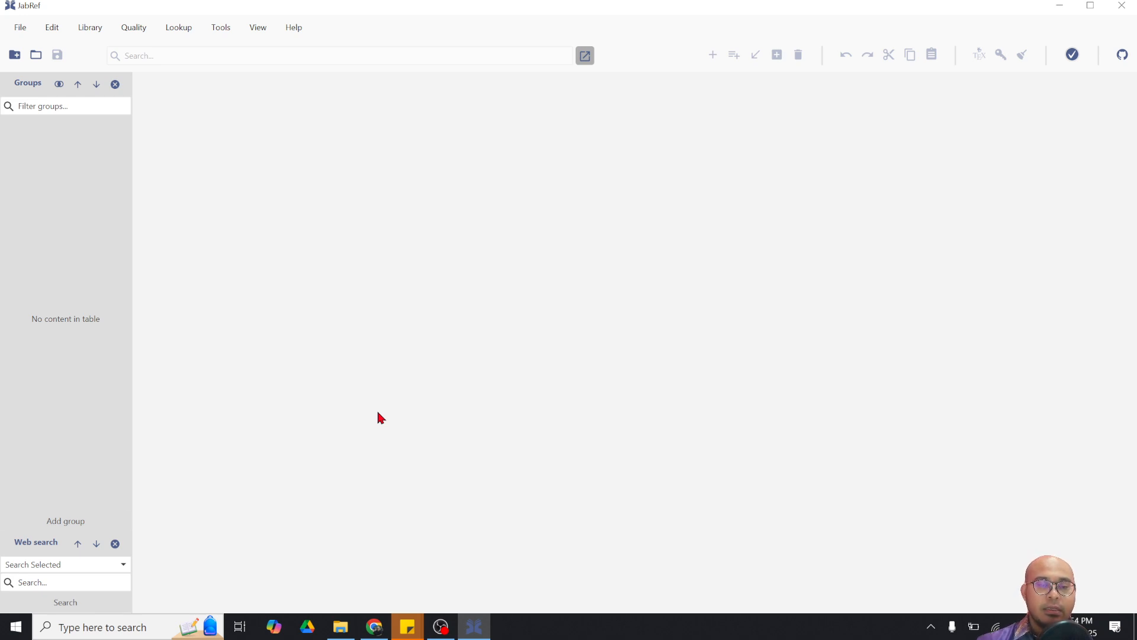
In File Explorer, open the jabref folder on the Desktop holding scopus and scopus_duplicates
{"action": "mouse_move", "coordinate": [338, 633]}
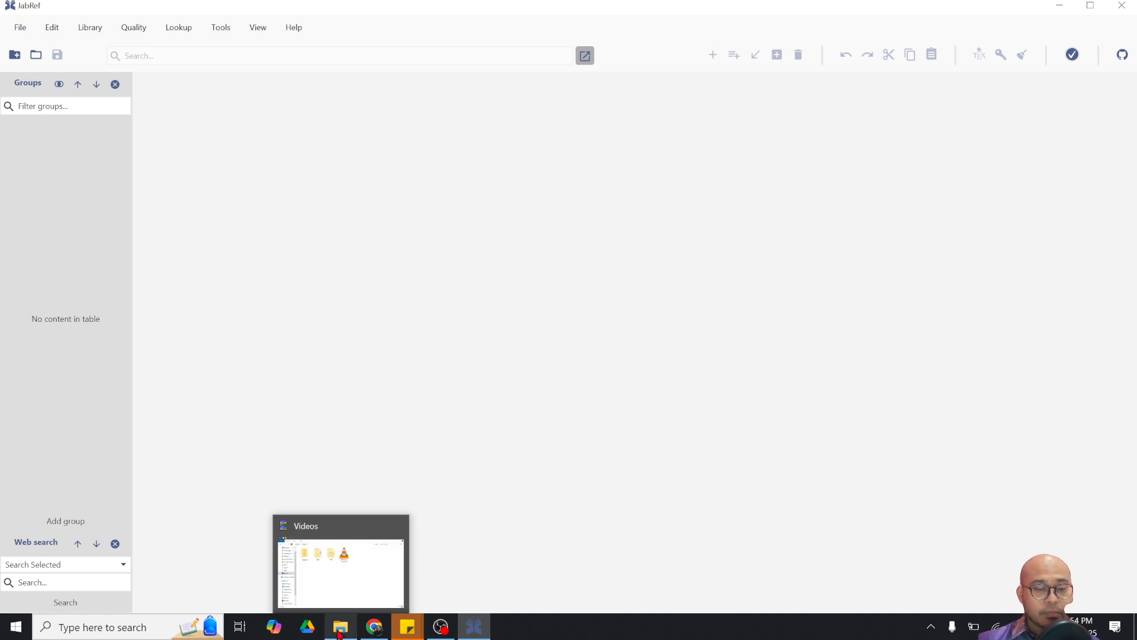
{"action": "left_click", "coordinate": [339, 632]}
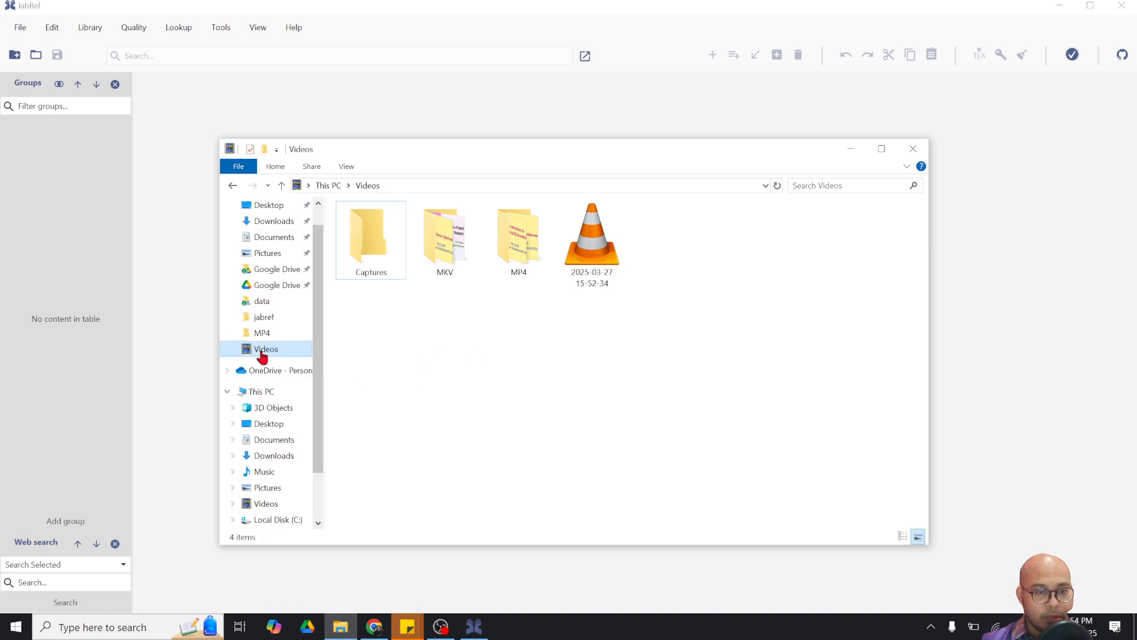
{"action": "left_click", "coordinate": [266, 211]}
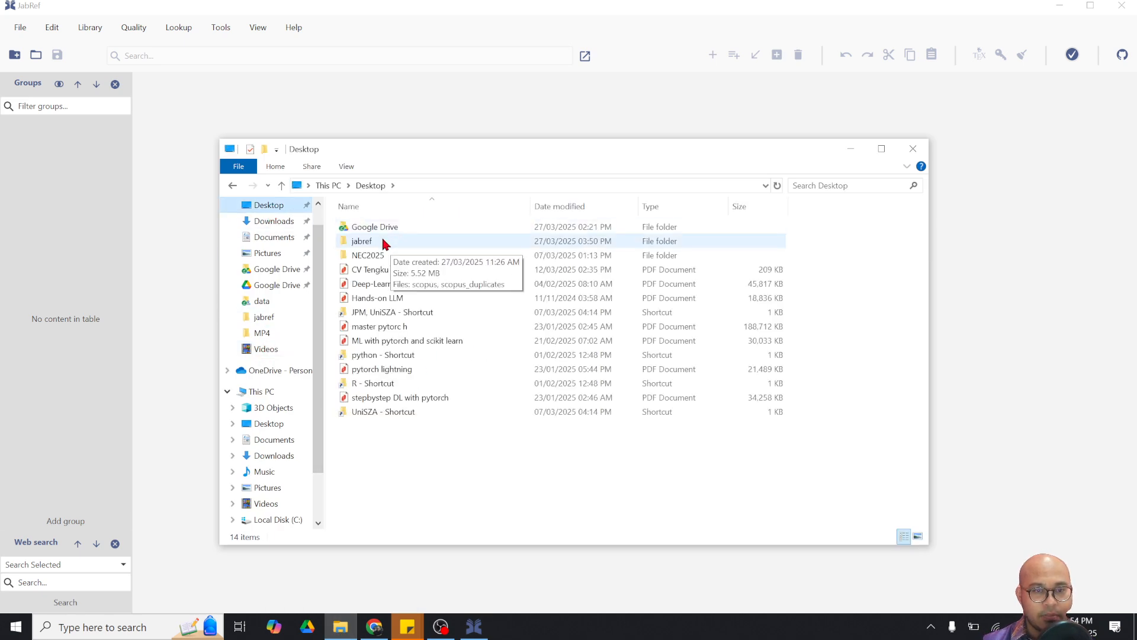
{"action": "double_click", "coordinate": [382, 241]}
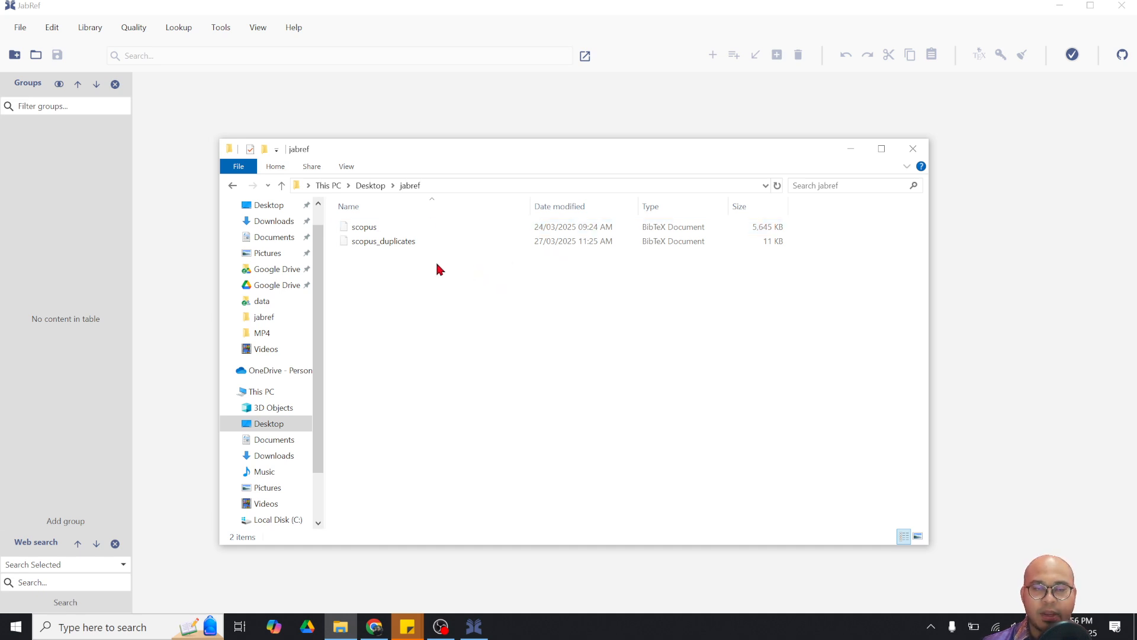
{"action": "left_click", "coordinate": [421, 231]}
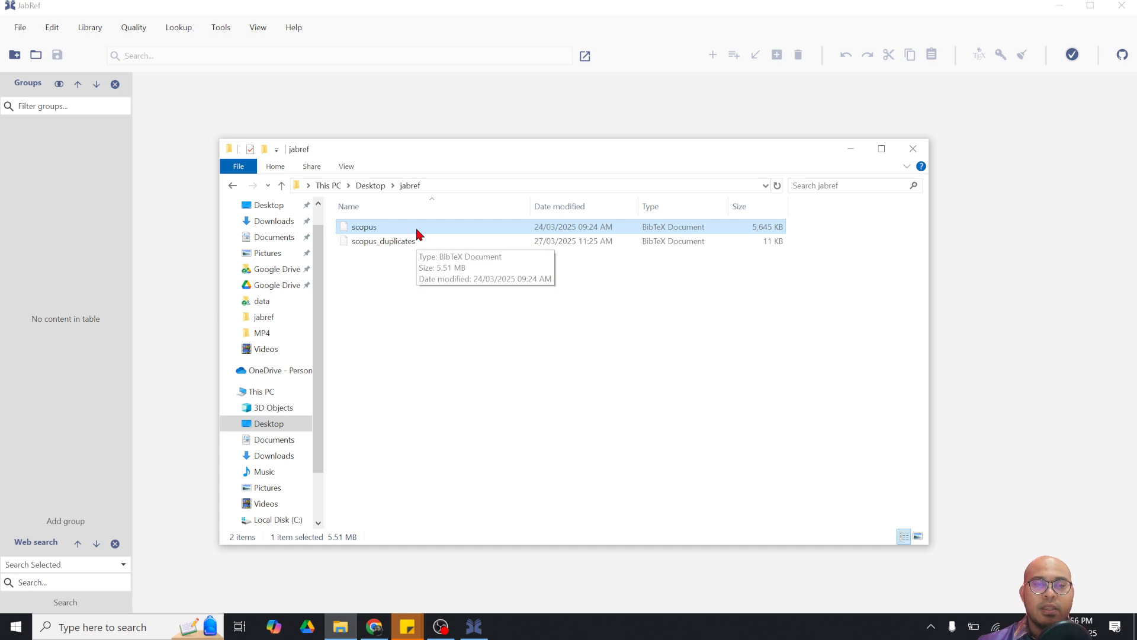
{"action": "right_click", "coordinate": [415, 232]}
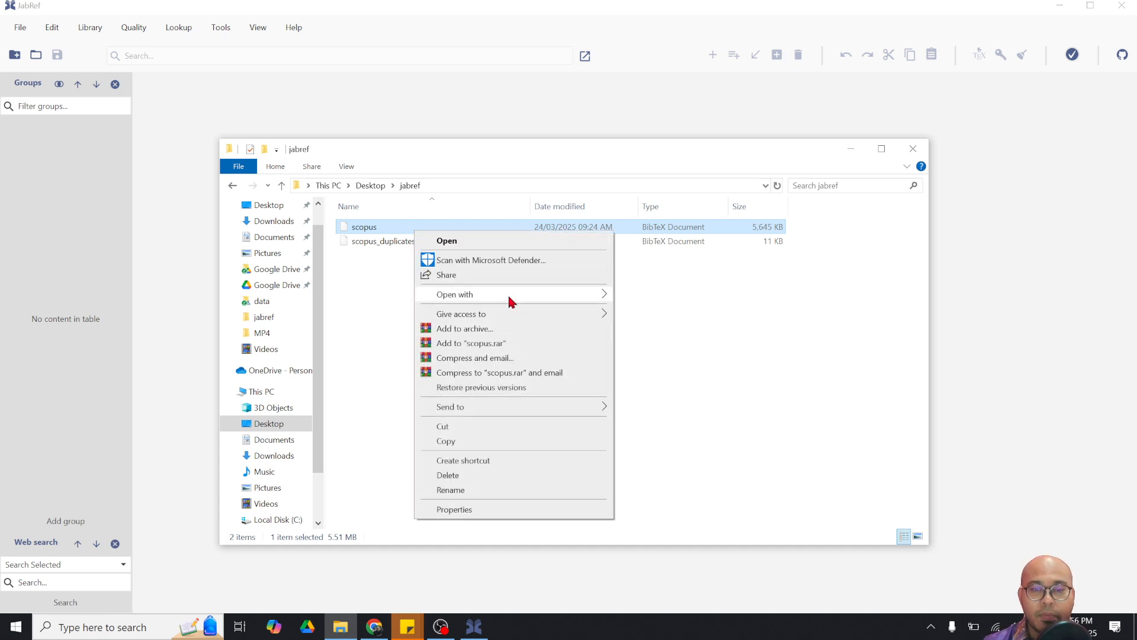
{"action": "mouse_move", "coordinate": [554, 293]}
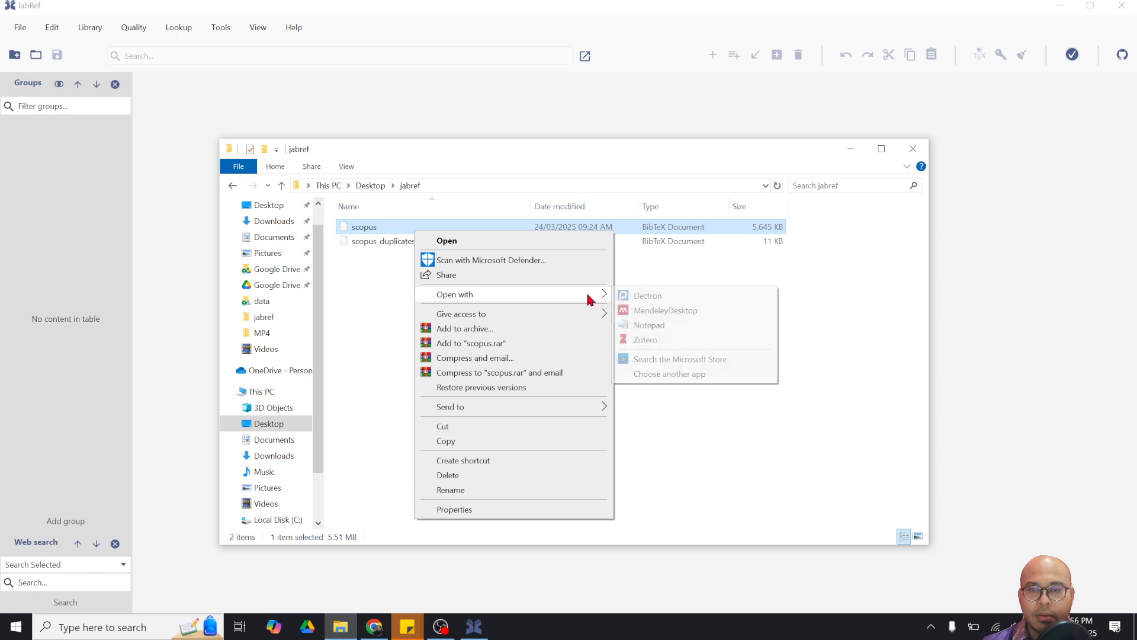
{"action": "left_click", "coordinate": [642, 326]}
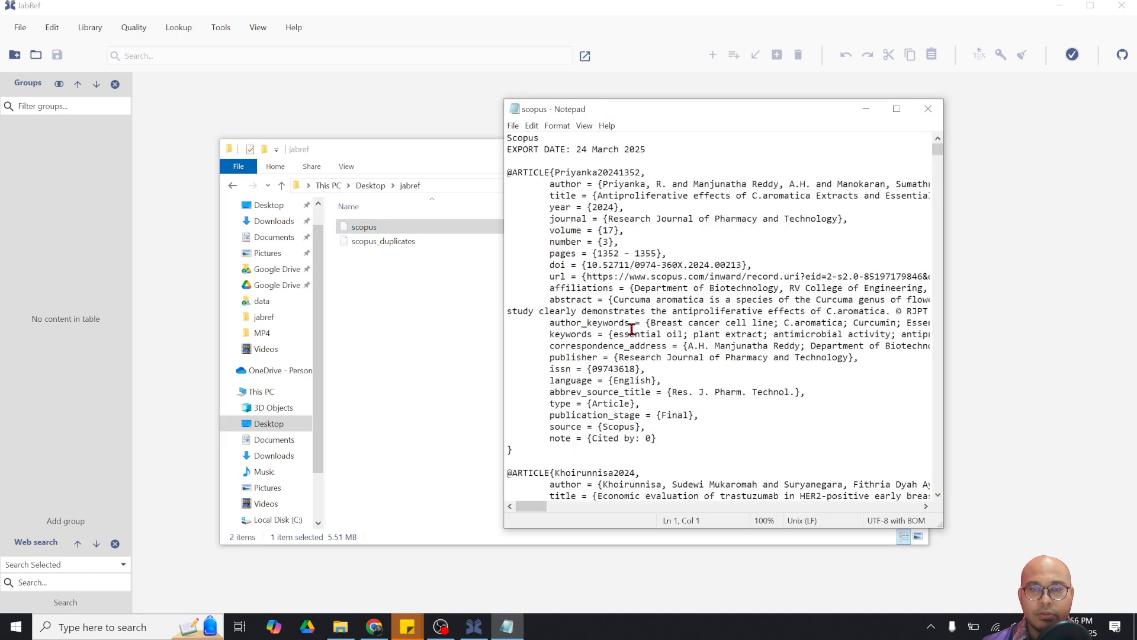
{"action": "scroll", "coordinate": [617, 329], "scroll_direction": "down", "scroll_amount": 3}
{"action": "scroll", "coordinate": [617, 329], "scroll_direction": "down", "scroll_amount": 4}
{"action": "scroll", "coordinate": [618, 329], "scroll_direction": "up", "scroll_amount": 7}
{"action": "left_click_drag", "start_coordinate": [531, 448], "coordinate": [494, 176]}
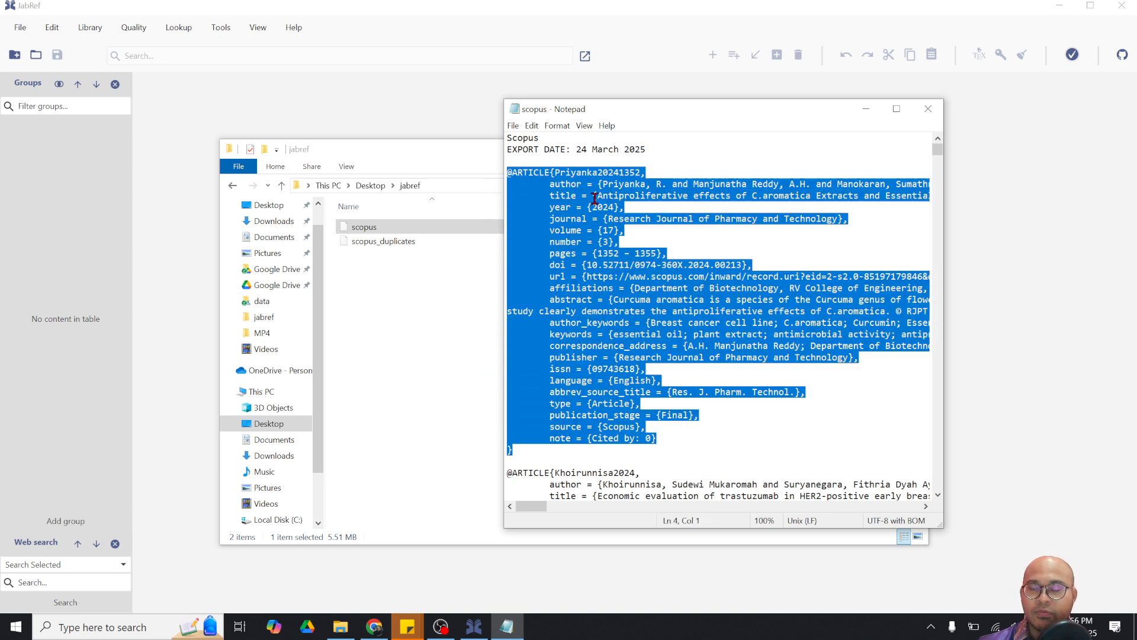
{"action": "scroll", "coordinate": [660, 289], "scroll_direction": "down", "scroll_amount": 4}
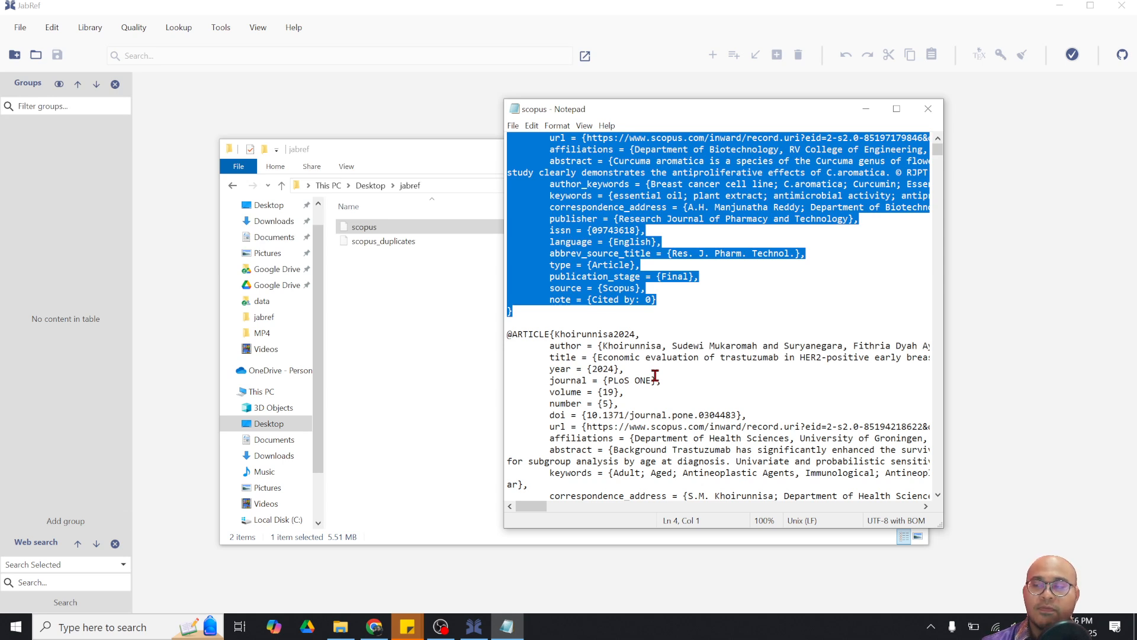
{"action": "scroll", "coordinate": [655, 376], "scroll_direction": "up", "scroll_amount": 4}
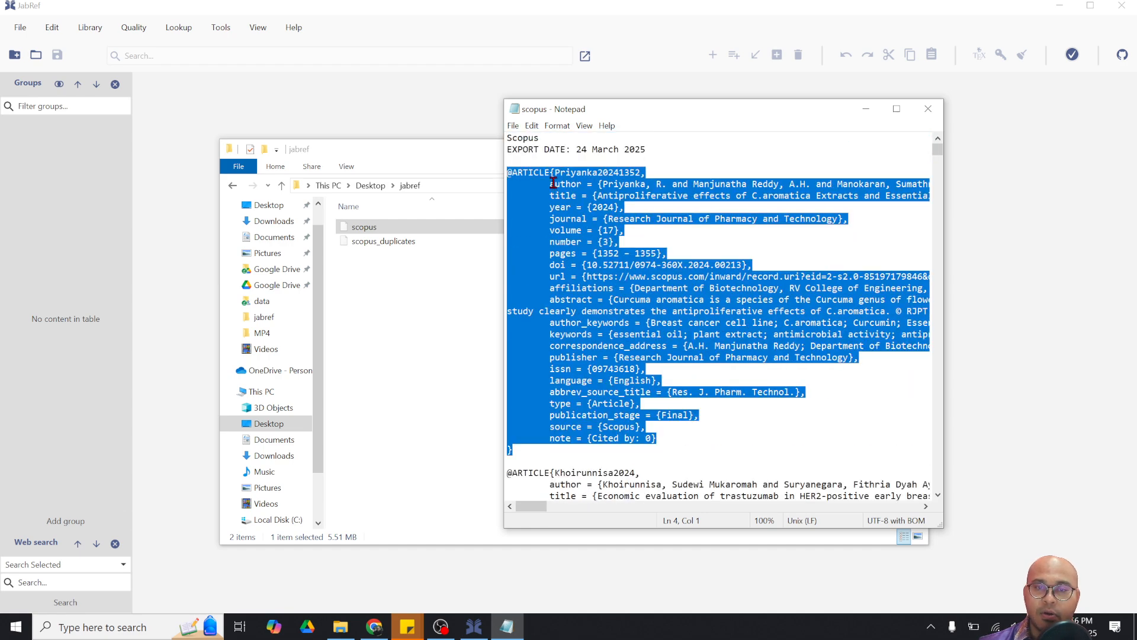
{"action": "left_click_drag", "start_coordinate": [555, 183], "coordinate": [602, 183]}
{"action": "double_click", "coordinate": [568, 194]}
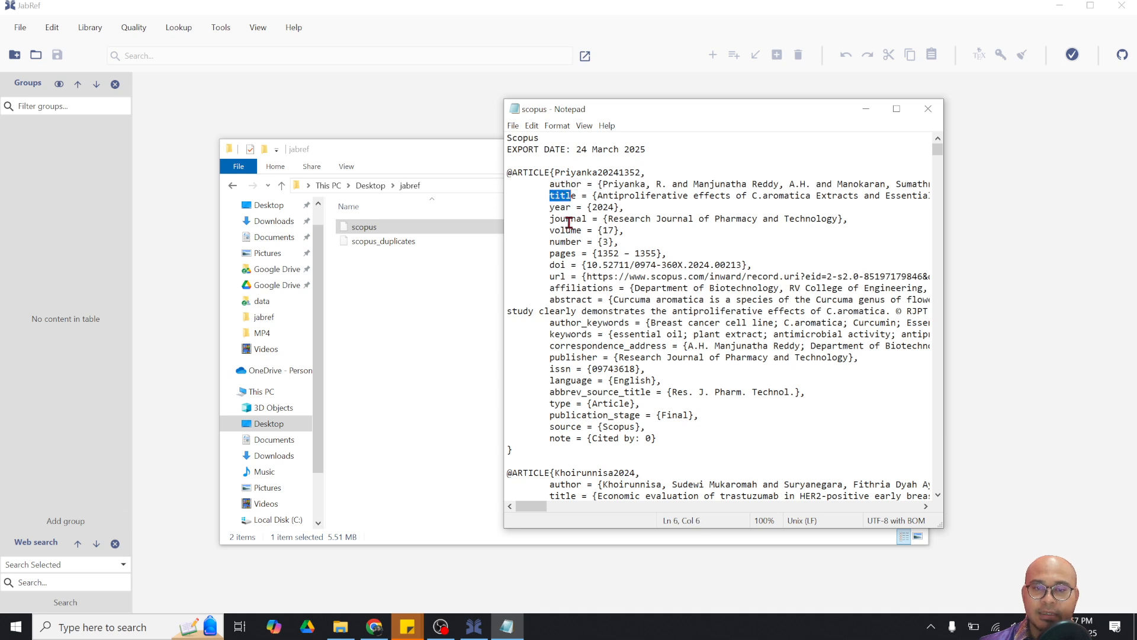
{"action": "left_click_drag", "start_coordinate": [609, 299], "coordinate": [662, 302]}
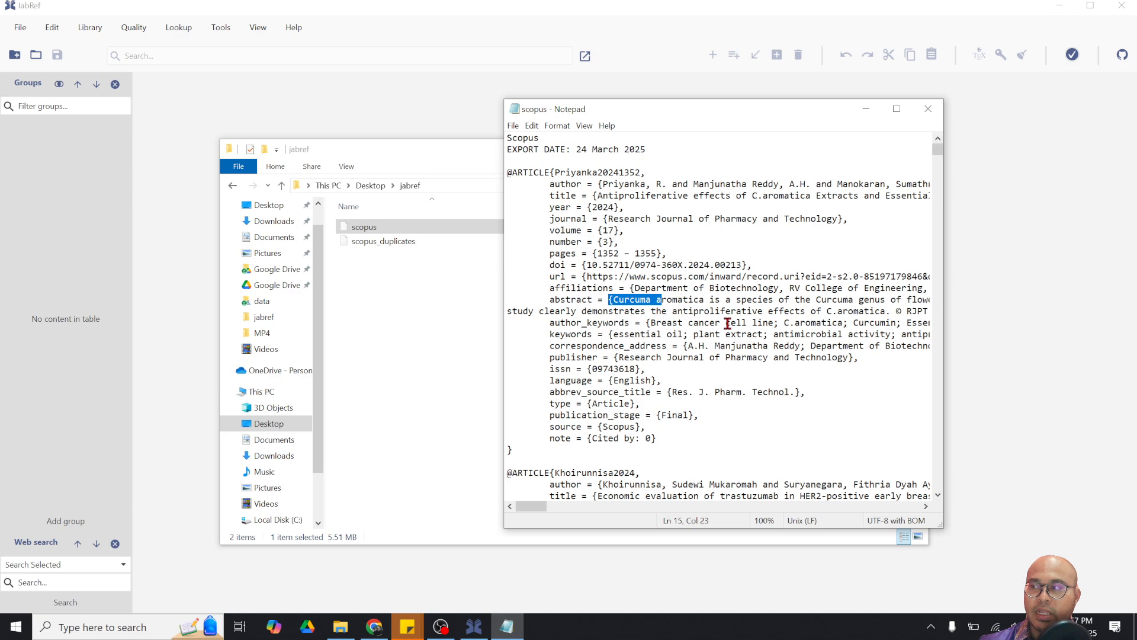
{"action": "scroll", "coordinate": [728, 322], "scroll_direction": "down", "scroll_amount": 19}
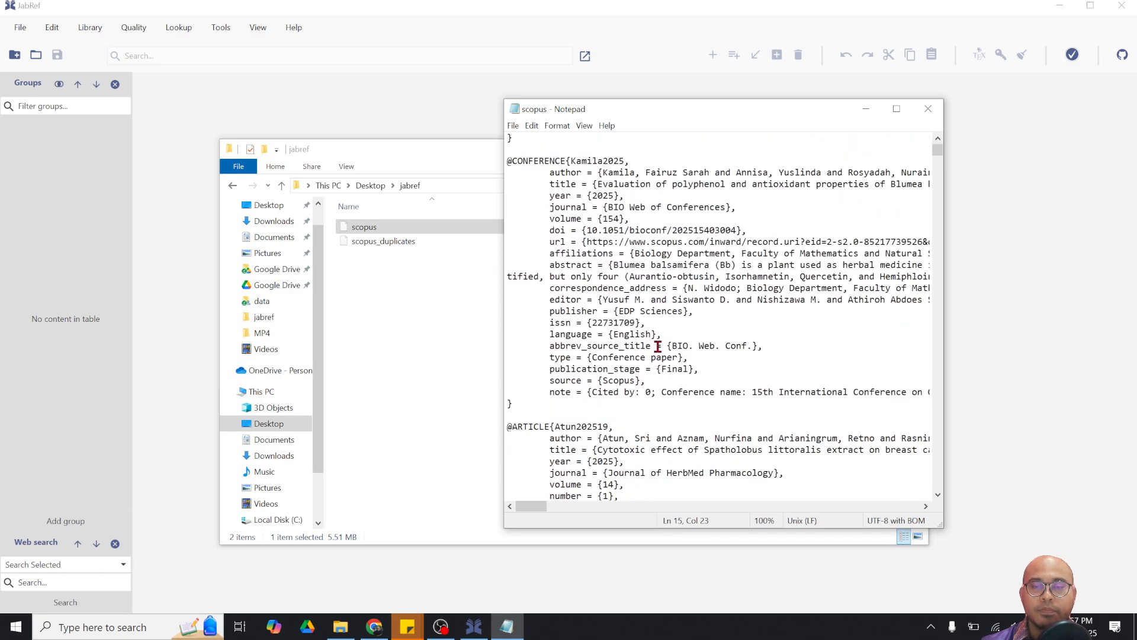
{"action": "scroll", "coordinate": [657, 346], "scroll_direction": "down", "scroll_amount": 11}
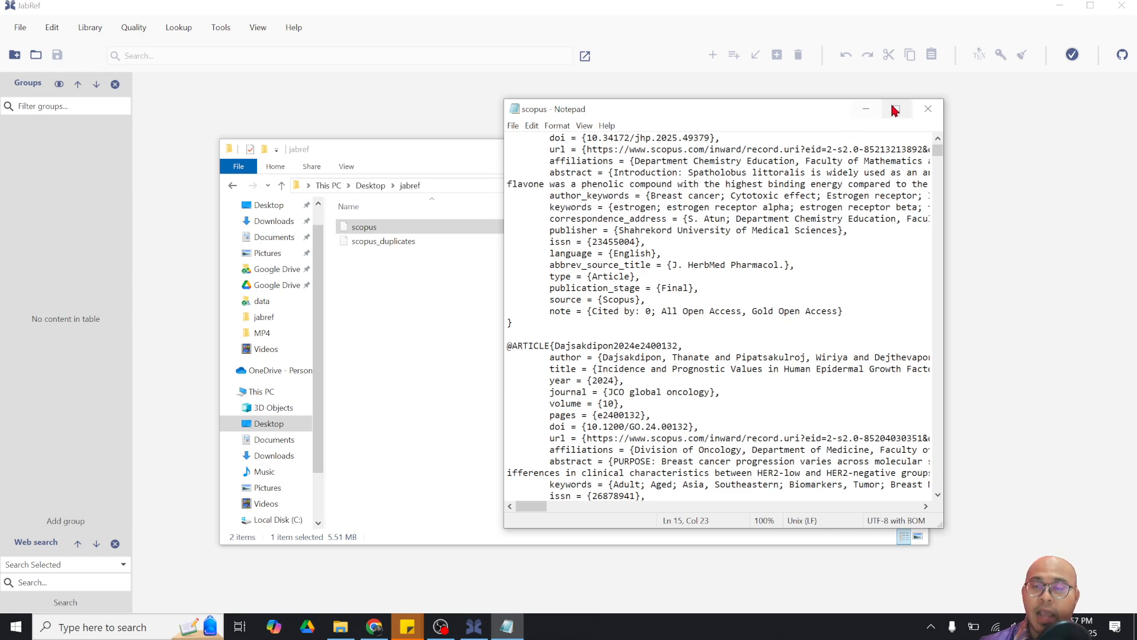
{"action": "left_click", "coordinate": [928, 110]}
Create a new JabRef library and save it as dummy_library.bib in the Desktop jabref folder
{"action": "left_click", "coordinate": [182, 217]}
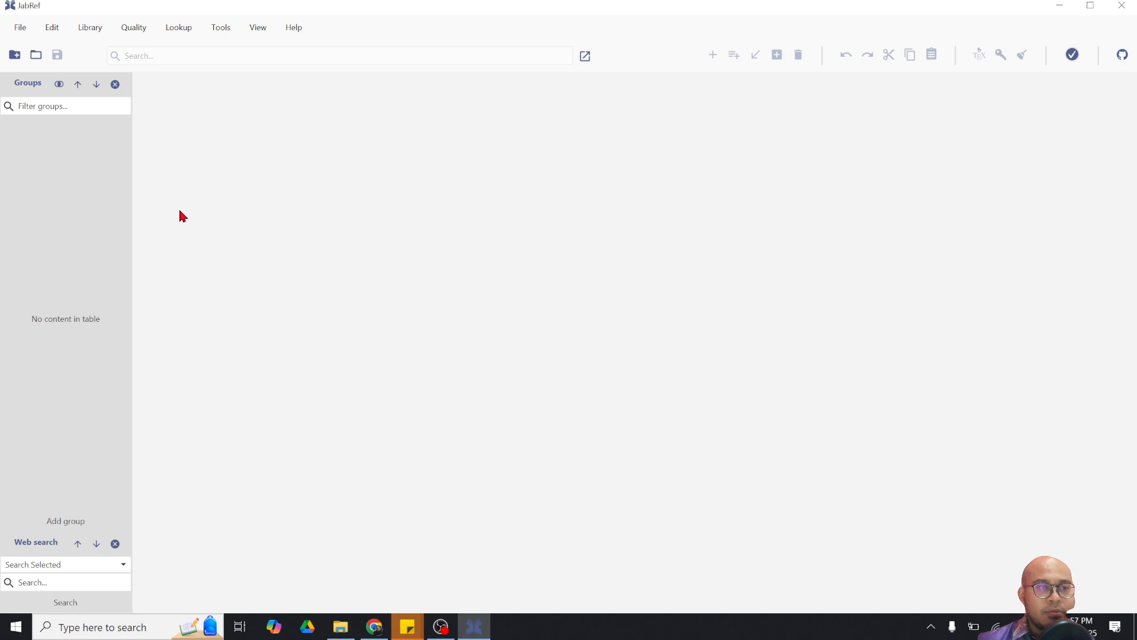
{"action": "left_click", "coordinate": [15, 56]}
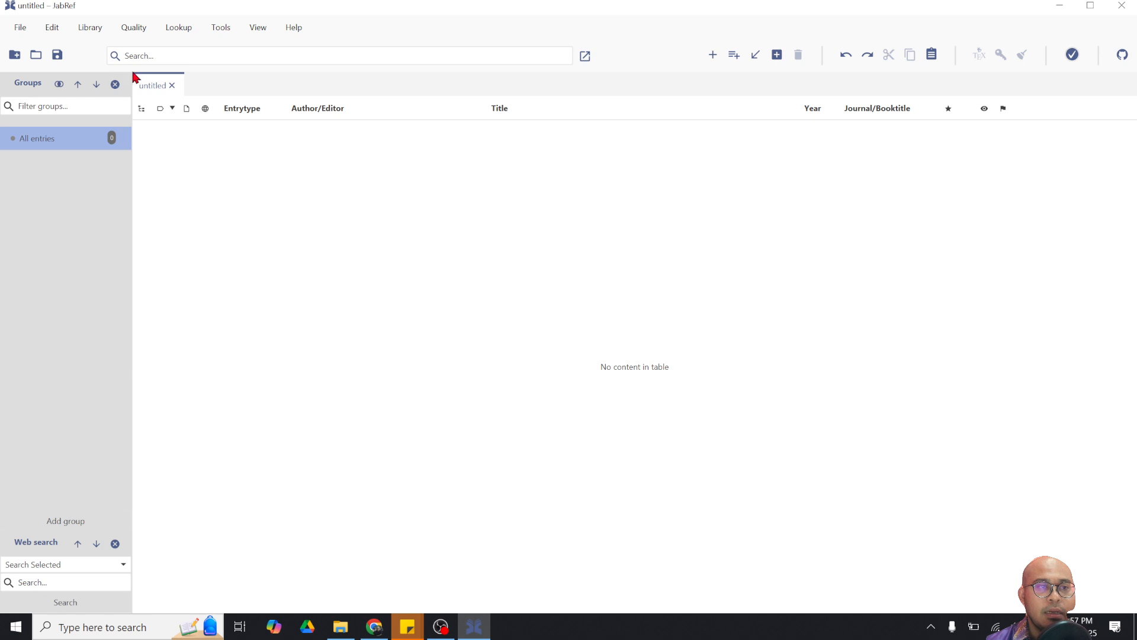
{"action": "left_click", "coordinate": [57, 54]}
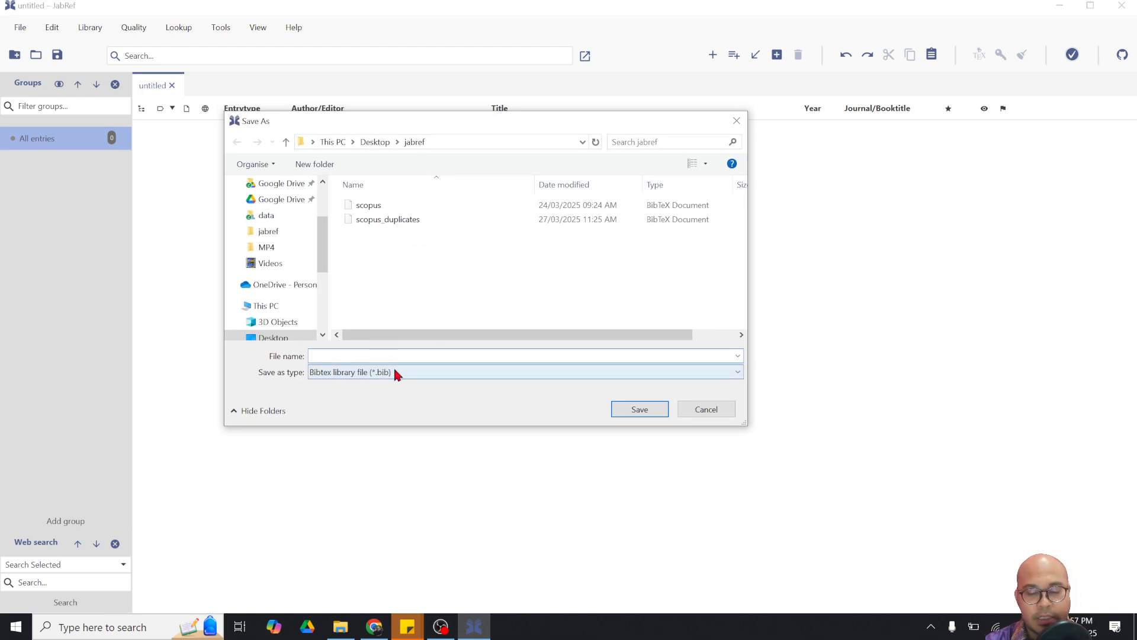
{"action": "type", "text": "dummy_library"}
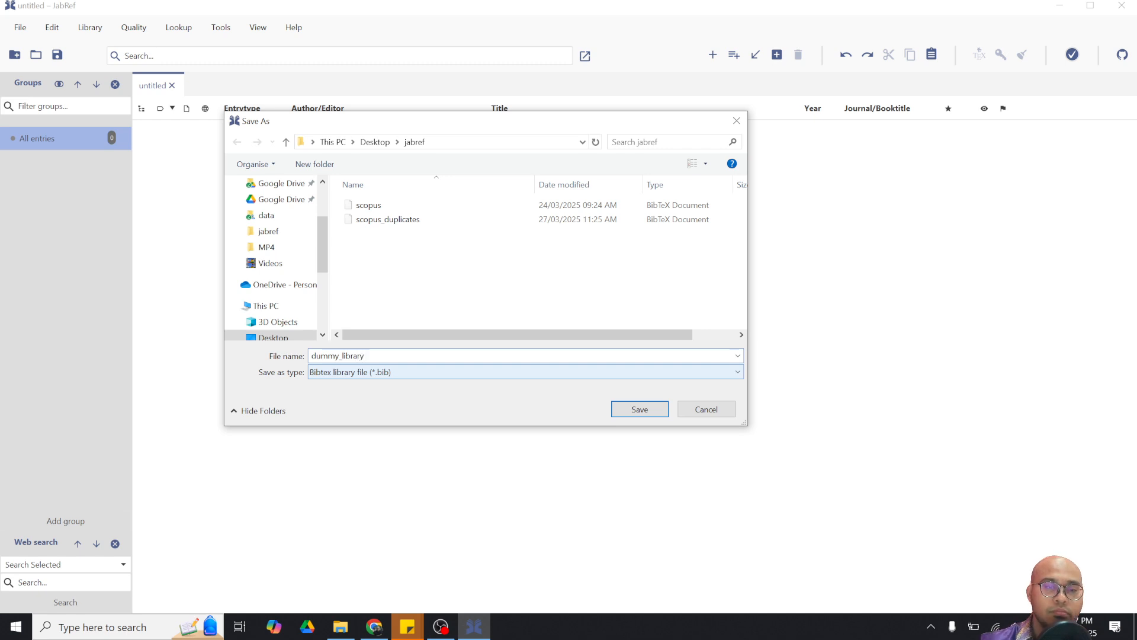
{"action": "left_click", "coordinate": [649, 412]}
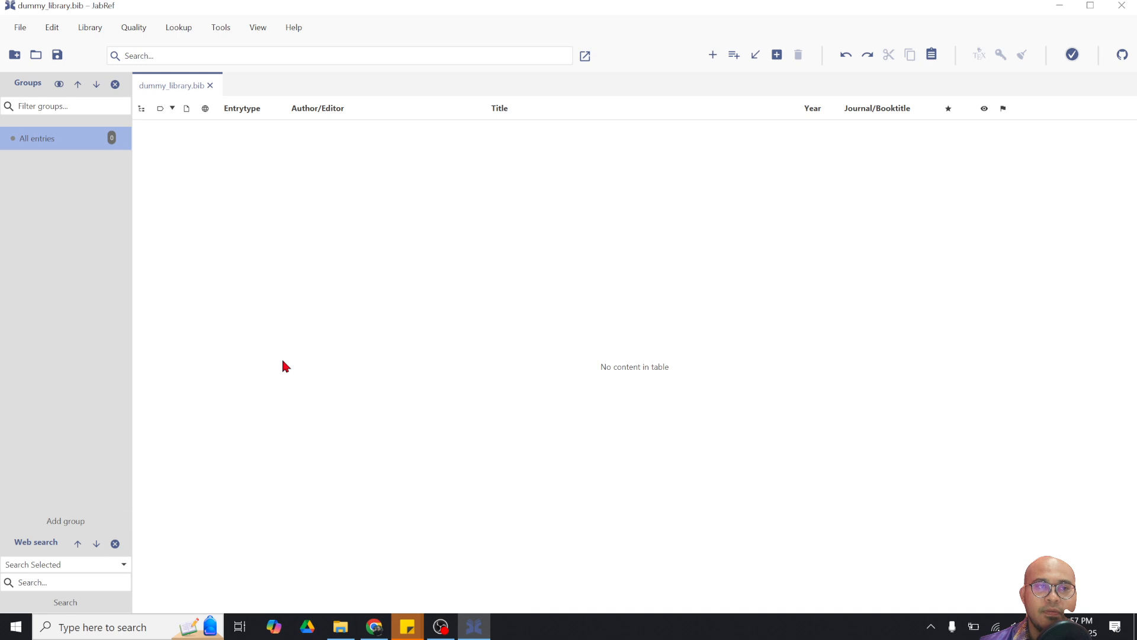
{"action": "left_click", "coordinate": [21, 30]}
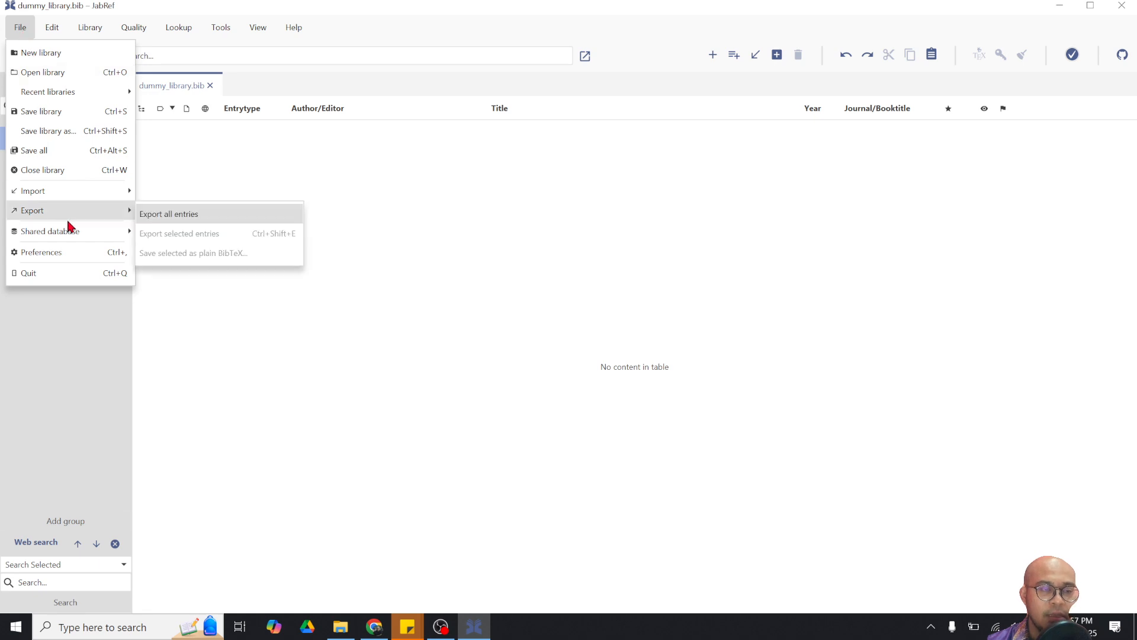
{"action": "mouse_move", "coordinate": [70, 192]}
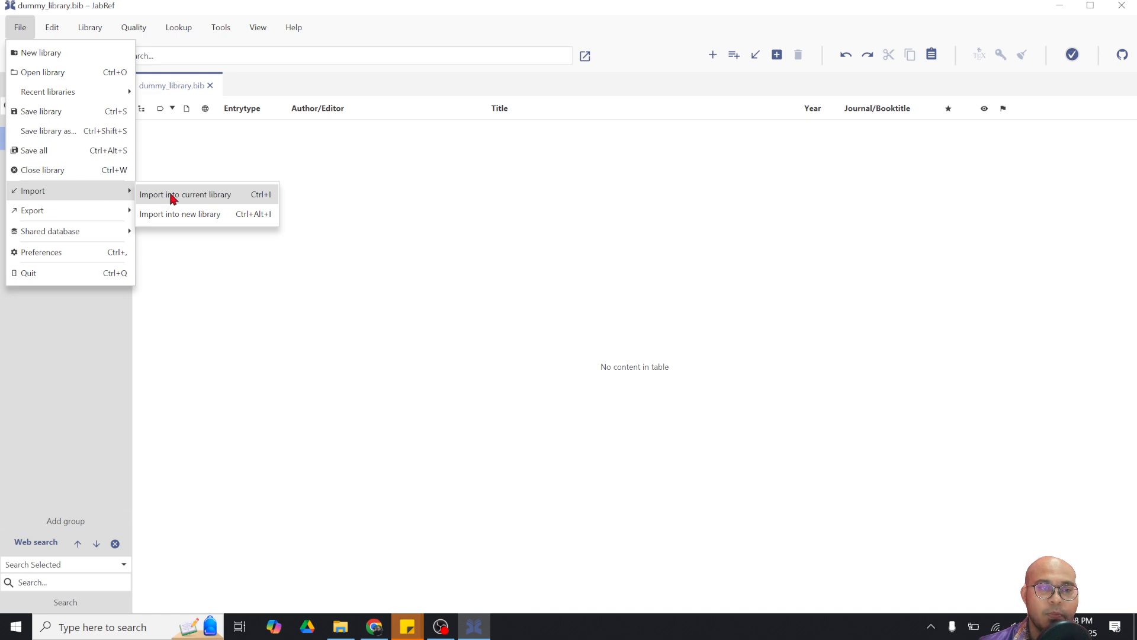
{"action": "left_click", "coordinate": [207, 195]}
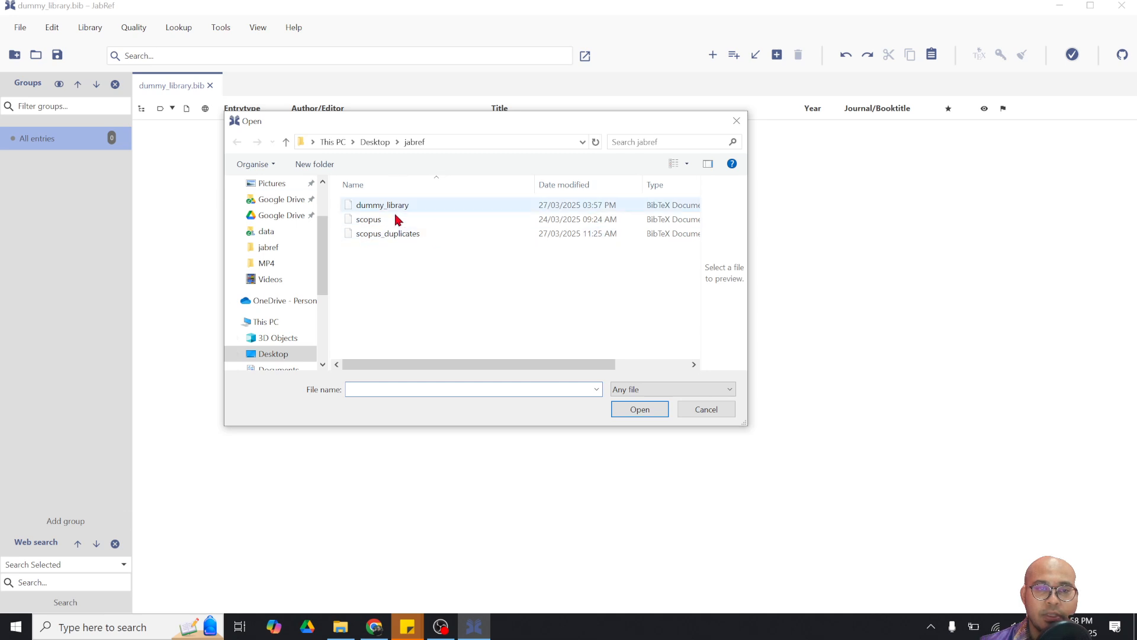
{"action": "left_click", "coordinate": [368, 223]}
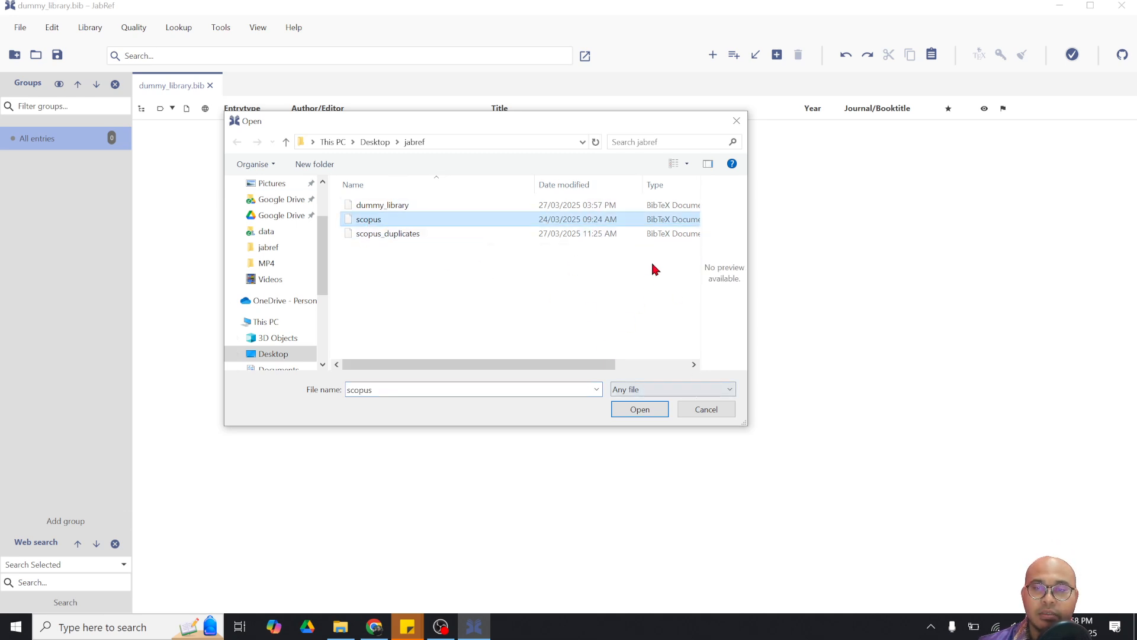
{"action": "left_click", "coordinate": [738, 121]}
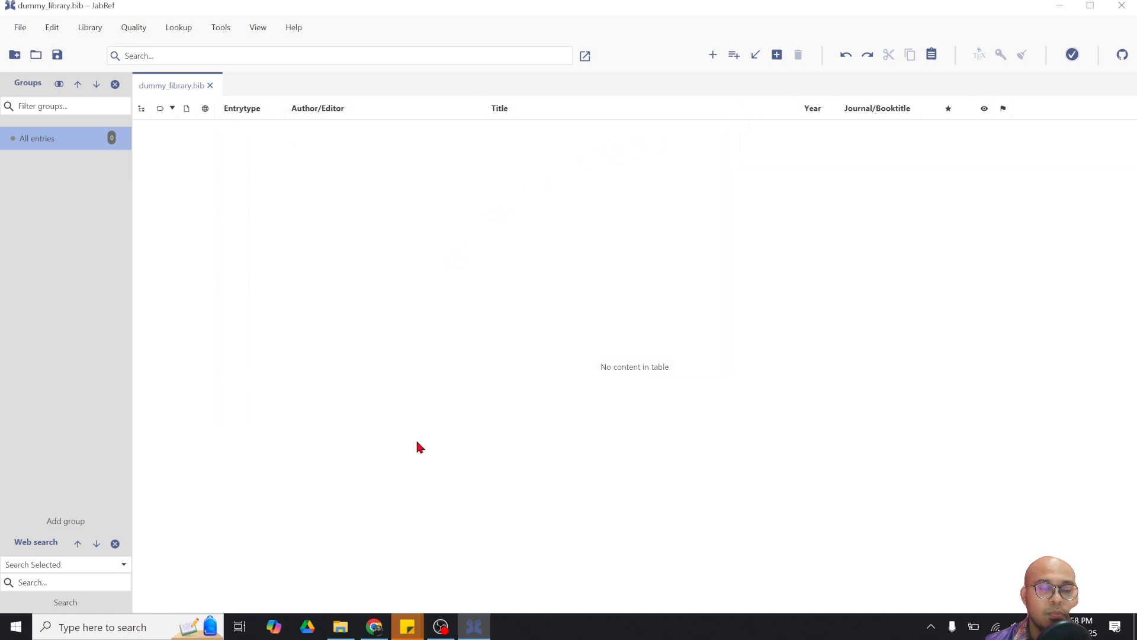
{"action": "left_click", "coordinate": [350, 629]}
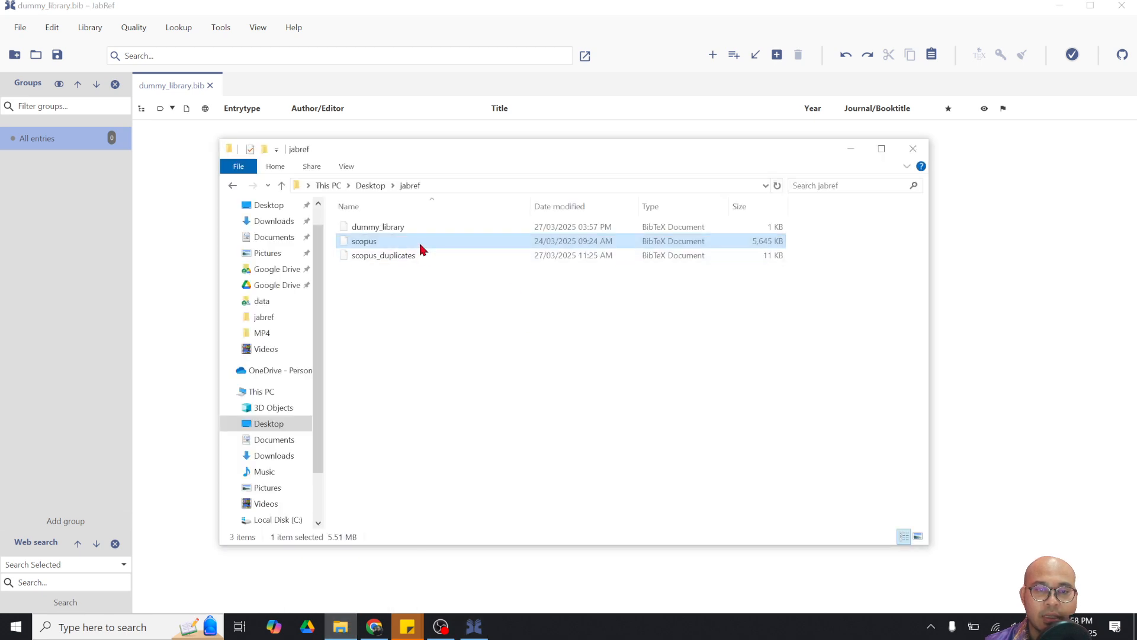
Drag scopus.bib into the empty library to import about 1.6k entries, then save it
{"action": "left_click_drag", "start_coordinate": [423, 249], "coordinate": [203, 257]}
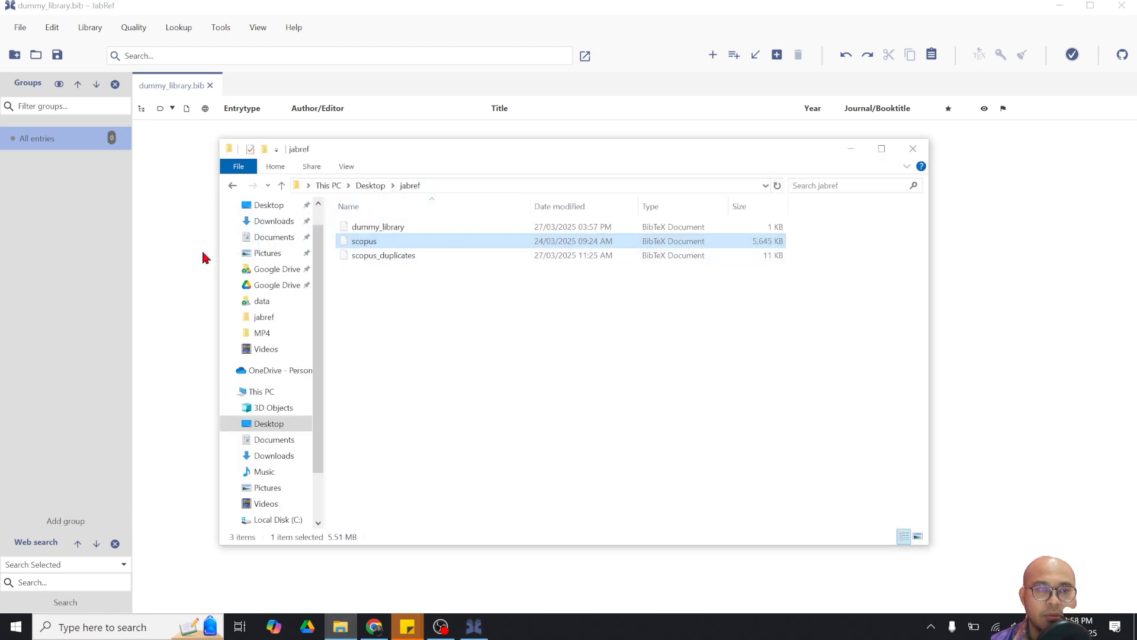
{"action": "left_click", "coordinate": [853, 151]}
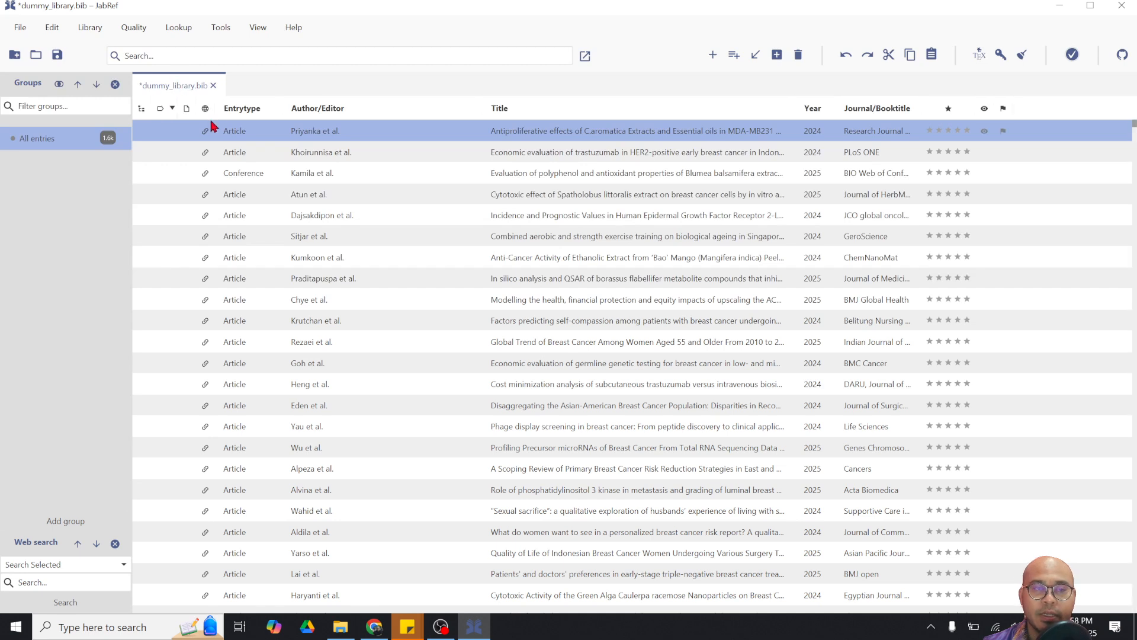
{"action": "left_click", "coordinate": [59, 55]}
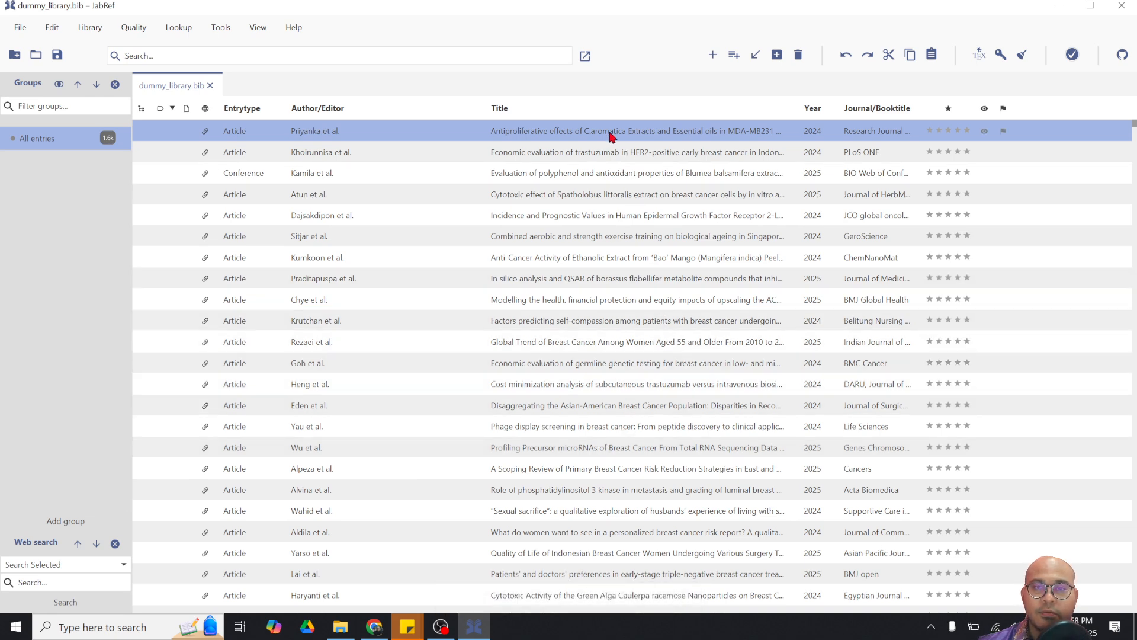
Open the Priyanka entry, enlarge the editor, and read its title and abstract in the preview
{"action": "double_click", "coordinate": [524, 134]}
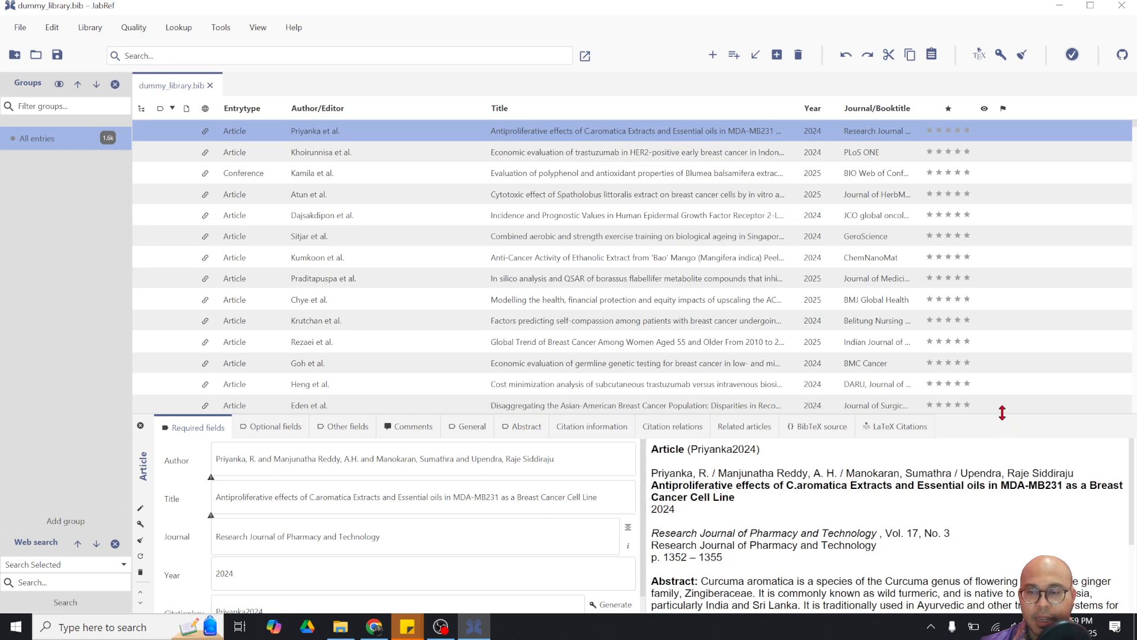
{"action": "left_click_drag", "start_coordinate": [1002, 413], "coordinate": [975, 227]}
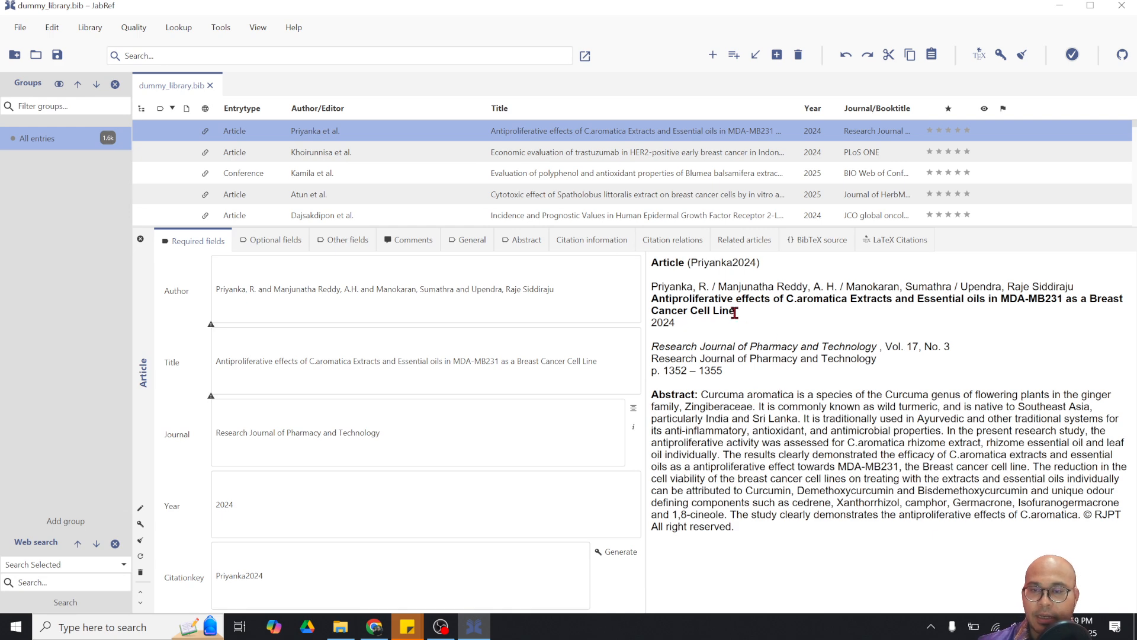
{"action": "left_click_drag", "start_coordinate": [735, 312], "coordinate": [799, 294]}
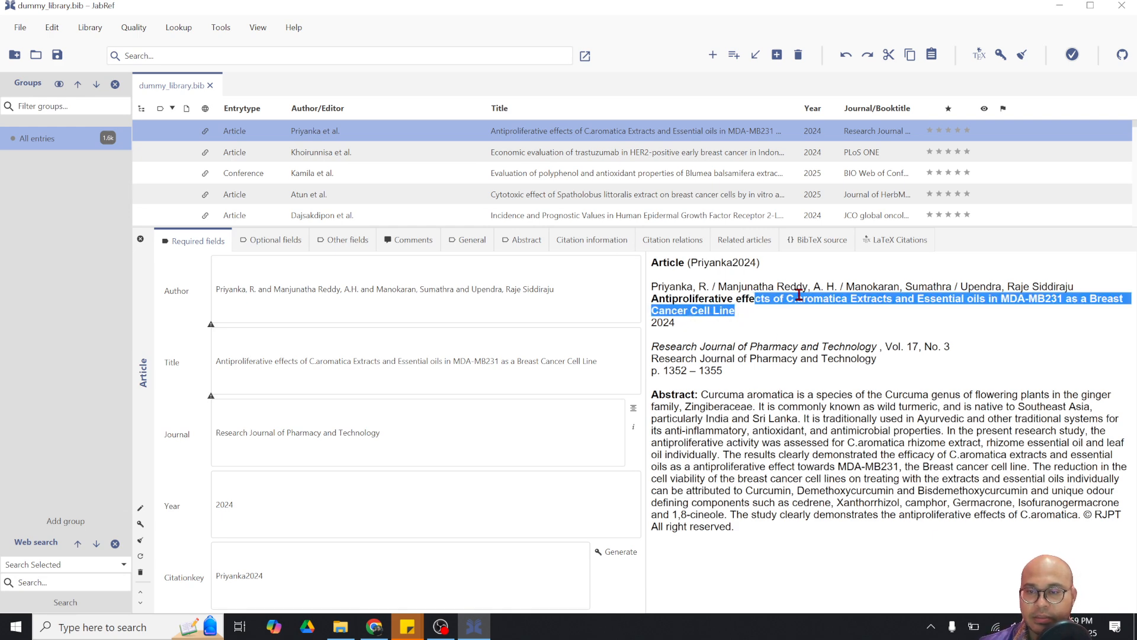
{"action": "left_click", "coordinate": [812, 292]}
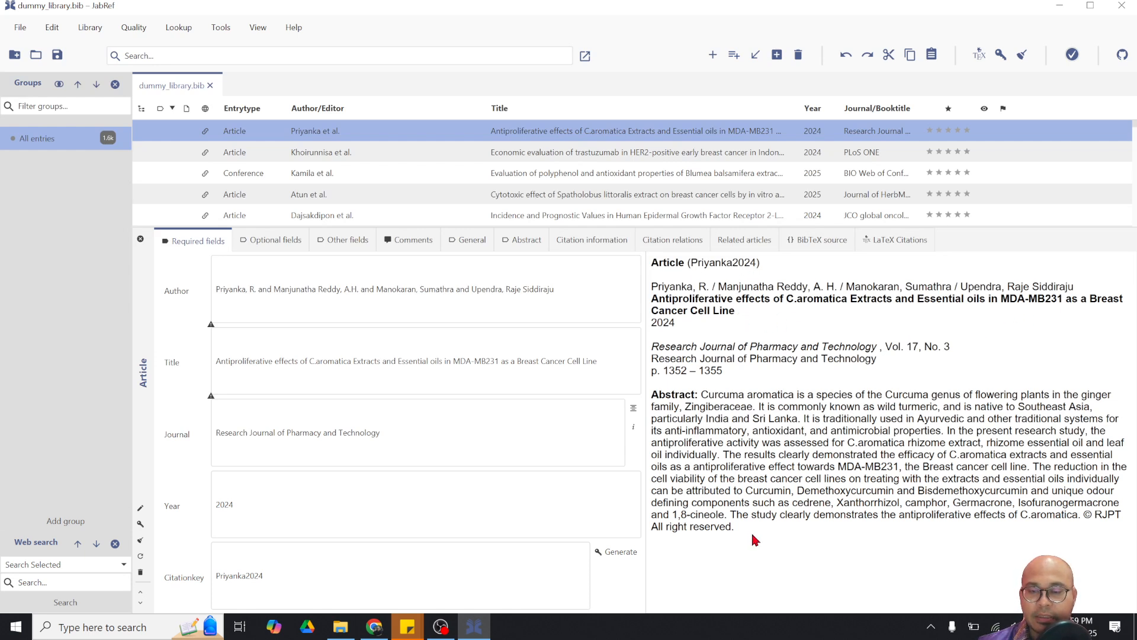
{"action": "left_click_drag", "start_coordinate": [755, 539], "coordinate": [699, 398]}
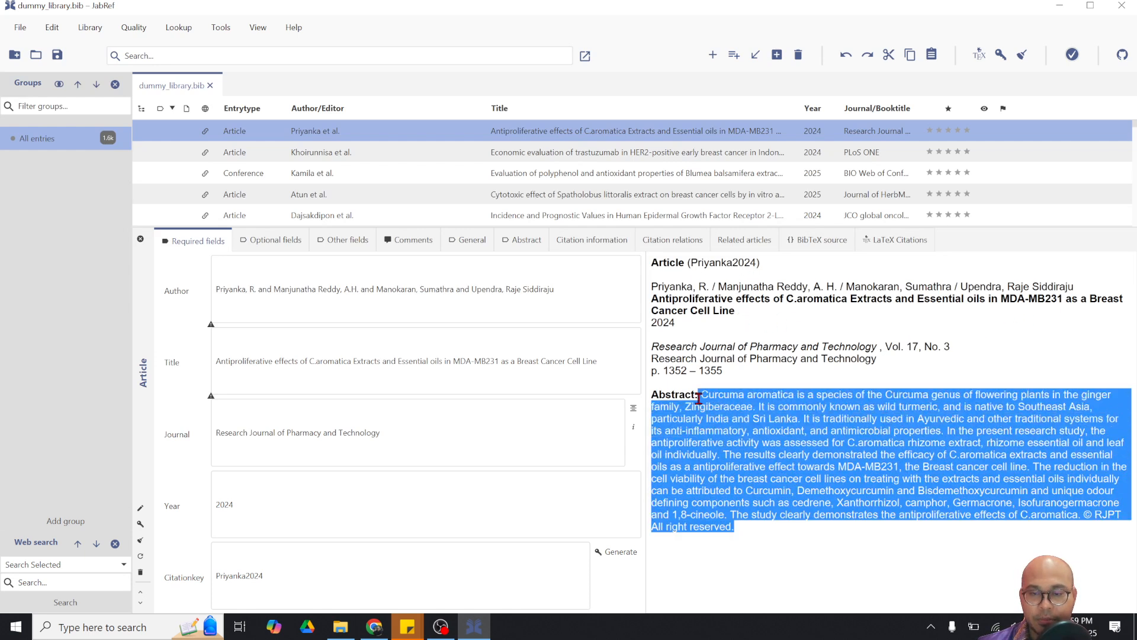
{"action": "left_click", "coordinate": [809, 395]}
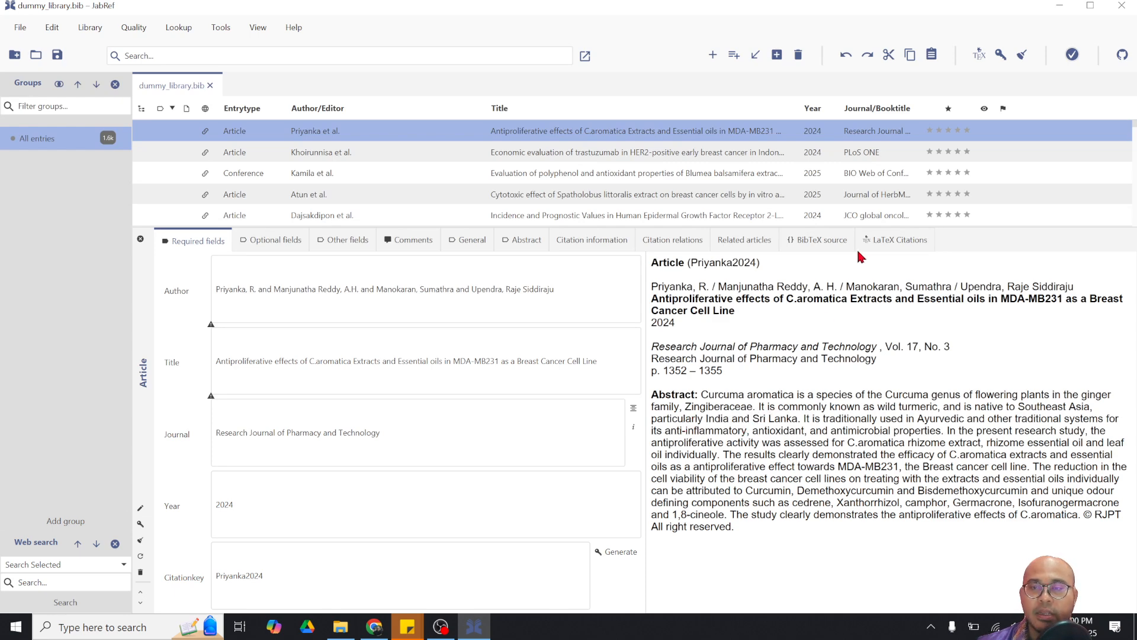
Switch the Priyanka2024 editor to BibTeX source and inspect its abstract and abbrev_source_title fields
{"action": "left_click", "coordinate": [821, 246]}
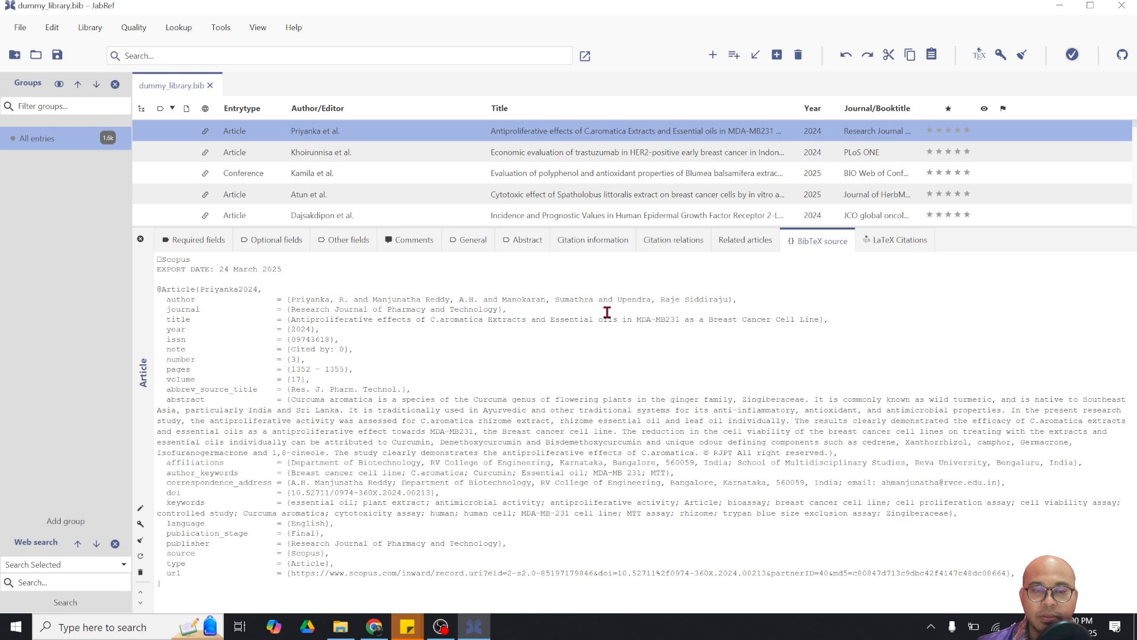
{"action": "left_click_drag", "start_coordinate": [166, 400], "coordinate": [281, 401]}
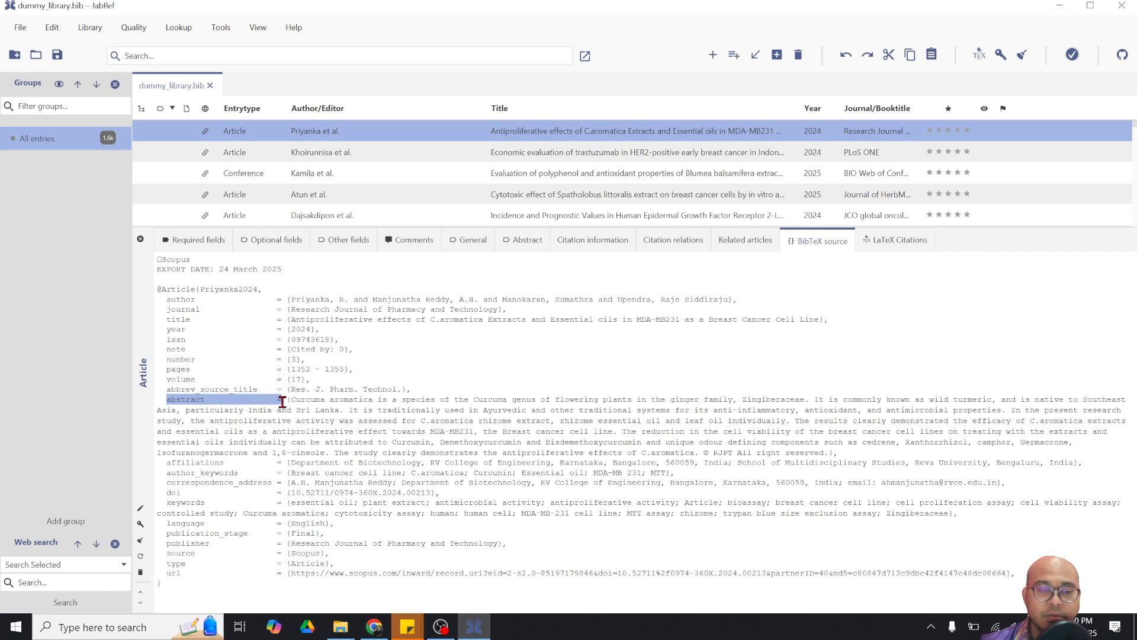
{"action": "left_click_drag", "start_coordinate": [282, 401], "coordinate": [868, 454]}
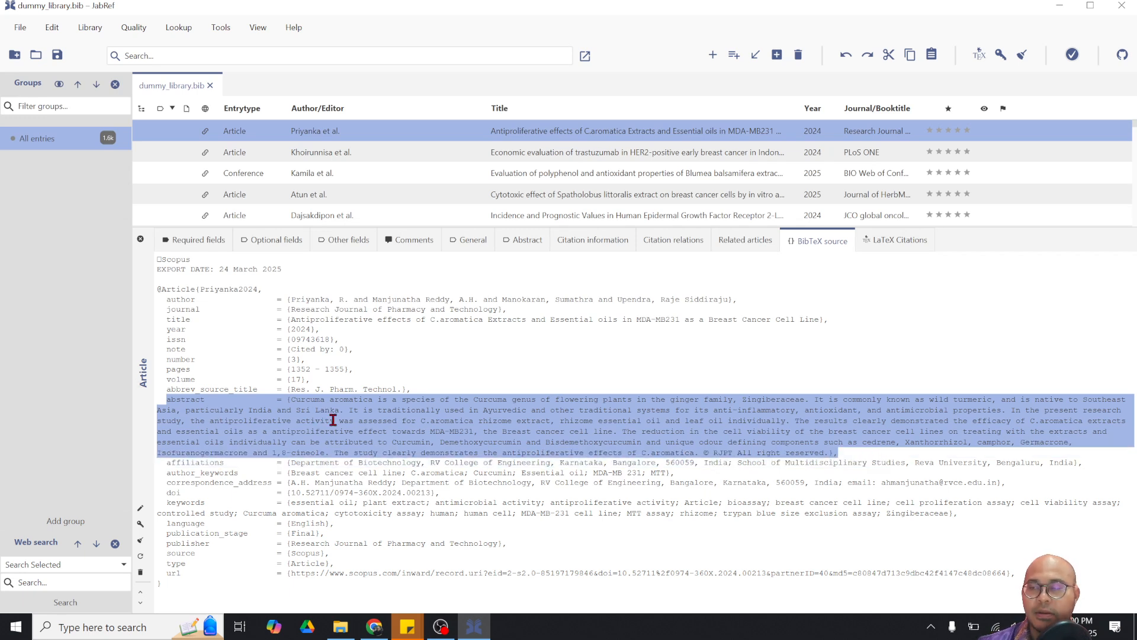
{"action": "left_click", "coordinate": [314, 421]}
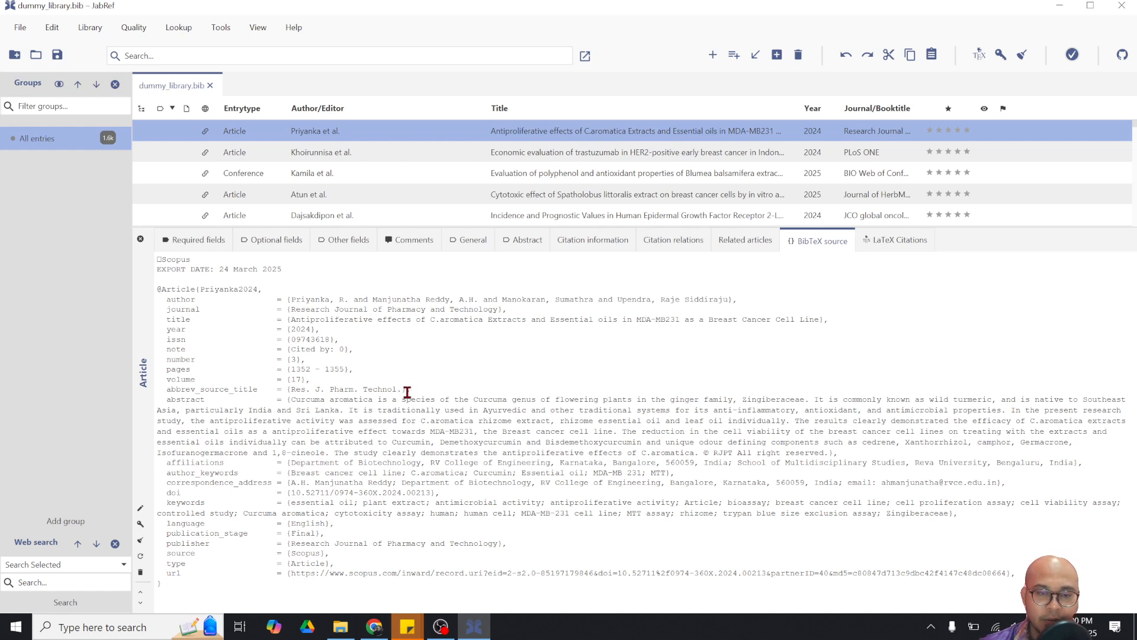
{"action": "left_click_drag", "start_coordinate": [411, 391], "coordinate": [287, 391]}
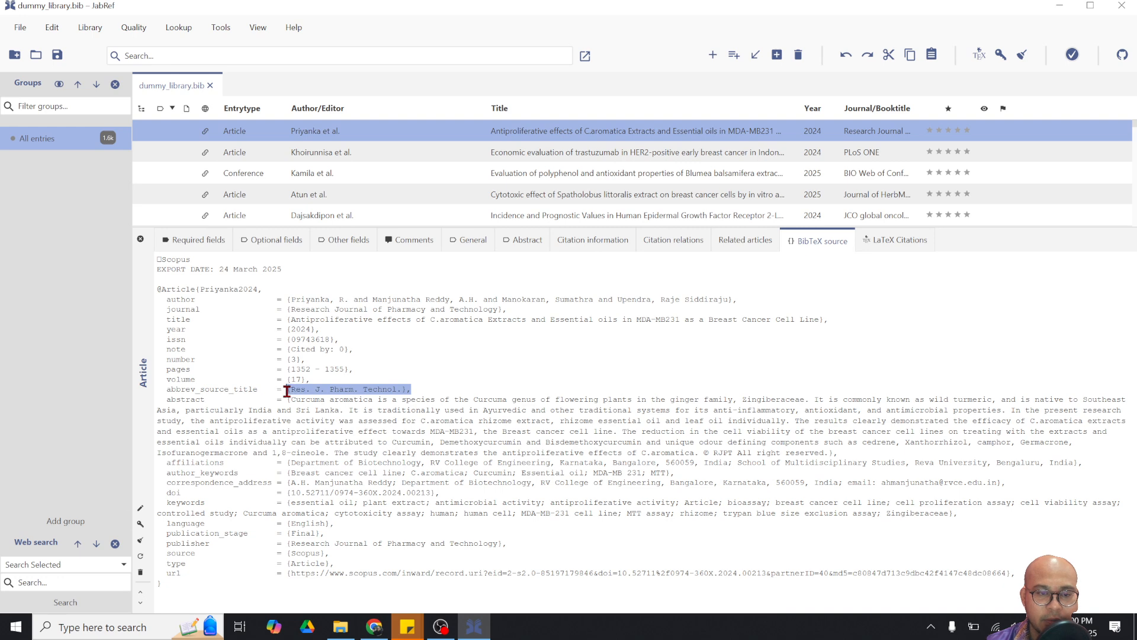
{"action": "left_click", "coordinate": [340, 417]}
{"action": "left_click_drag", "start_coordinate": [674, 471], "coordinate": [427, 431]}
{"action": "left_click", "coordinate": [426, 432]}
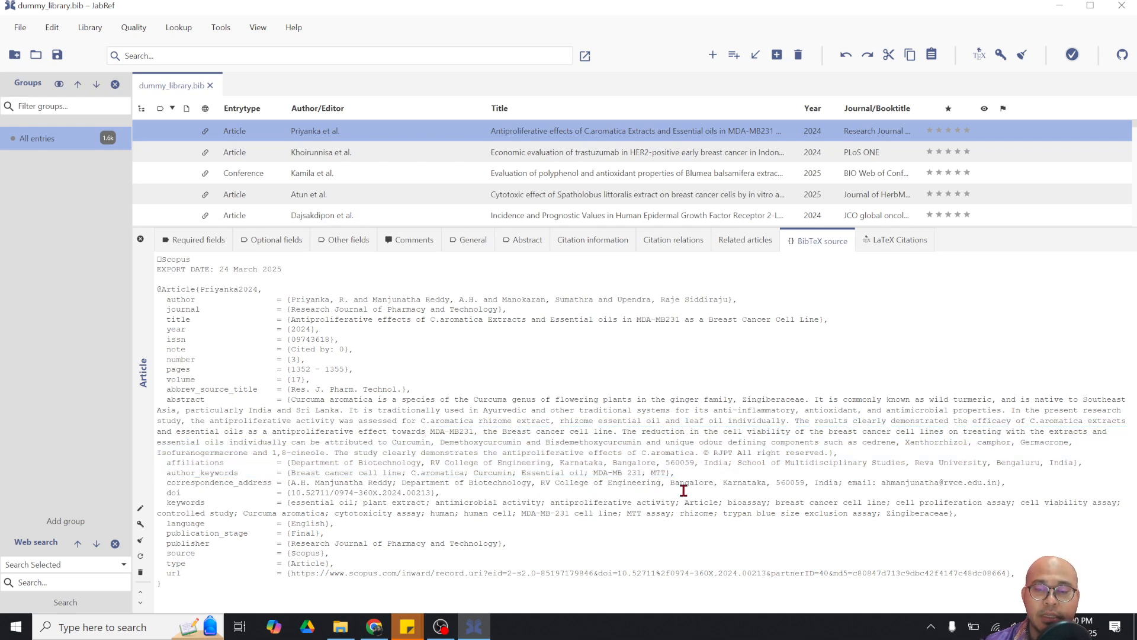
Replace the abstract through author_keywords in the source with 'This is a new abstract.' and apply it
{"action": "left_click_drag", "start_coordinate": [666, 474], "coordinate": [292, 400]}
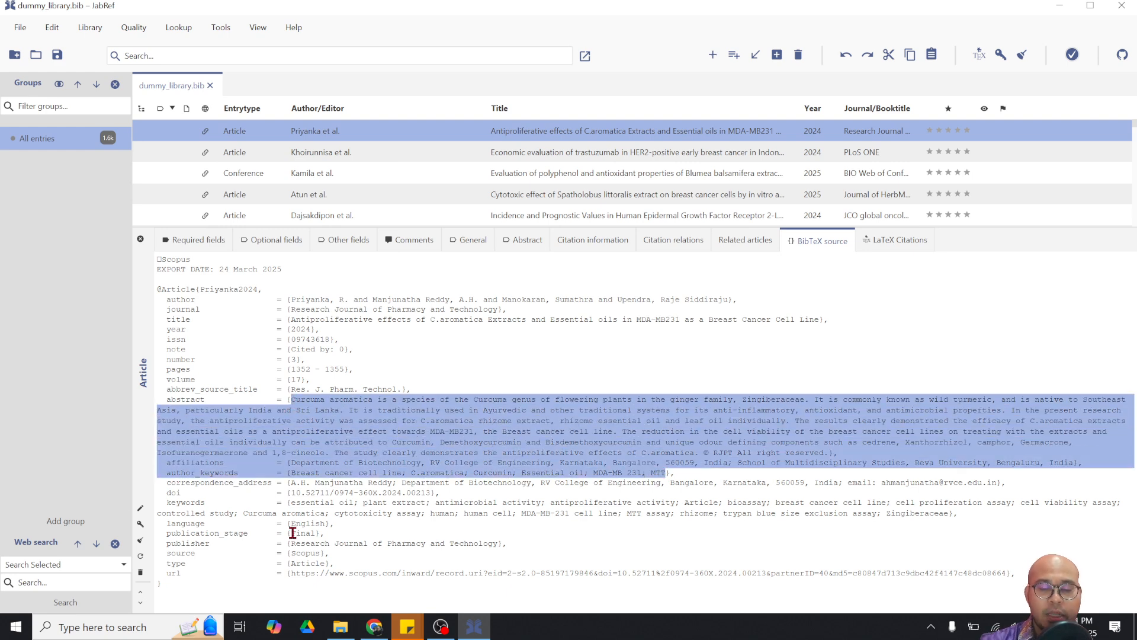
{"action": "type", "text": "TH"}
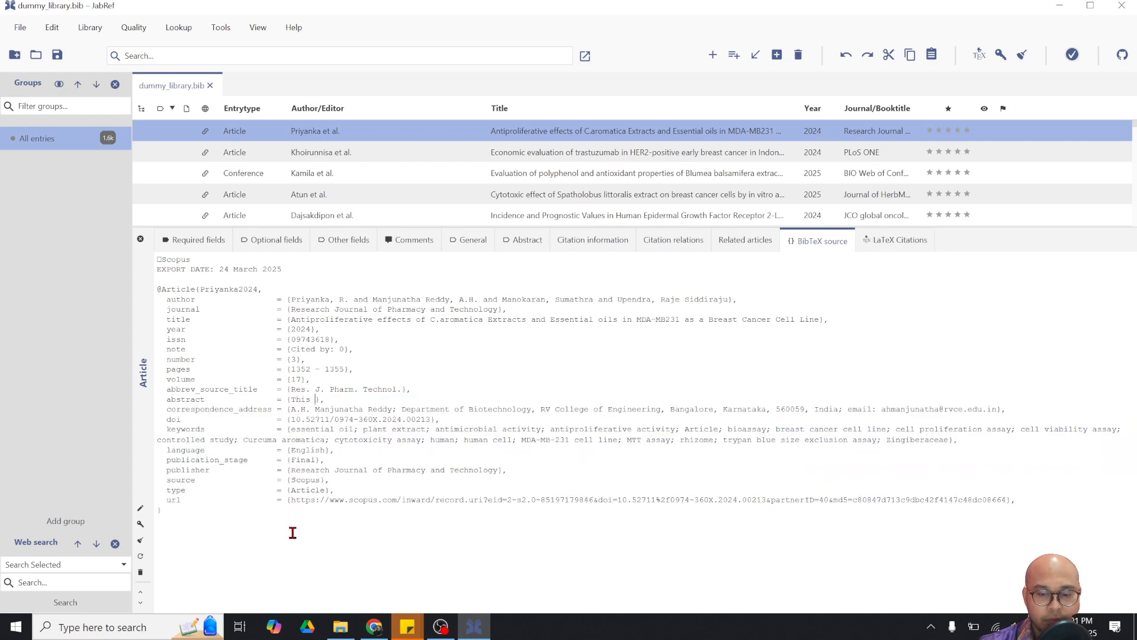
{"action": "type", "text": "is is a new"}
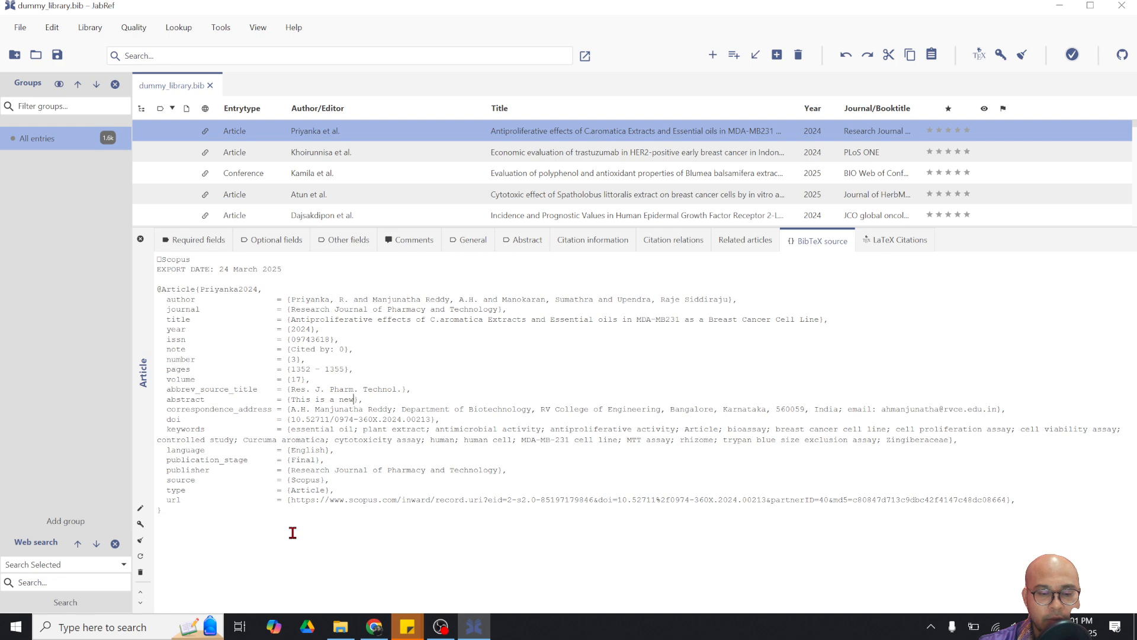
{"action": "type", "text": " abstract."}
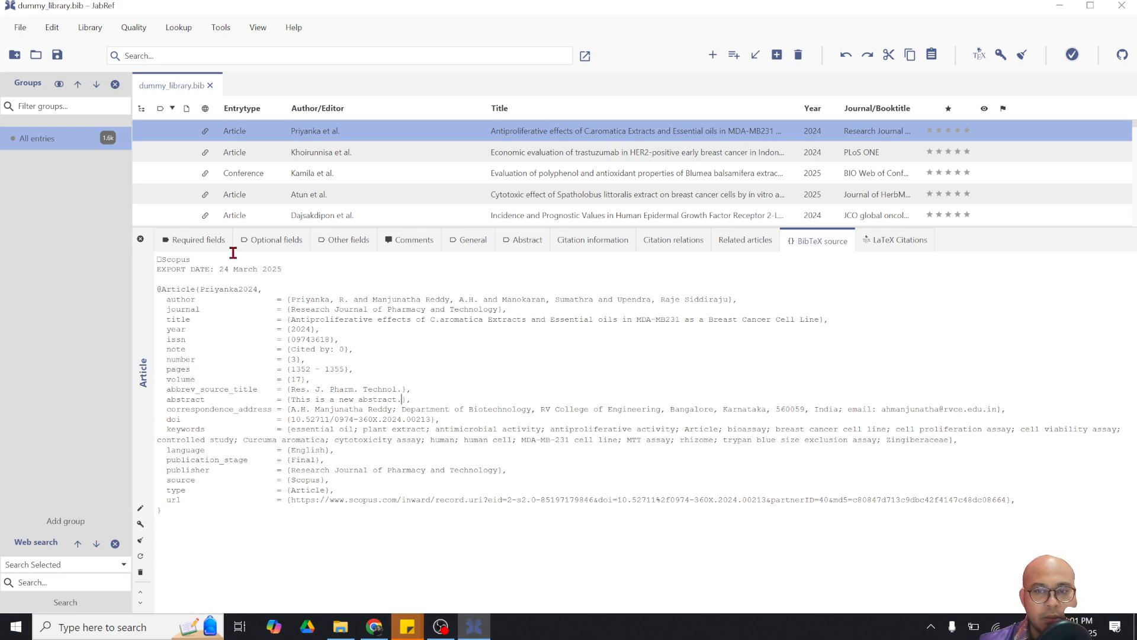
{"action": "left_click", "coordinate": [200, 243]}
{"action": "left_click", "coordinate": [273, 241]}
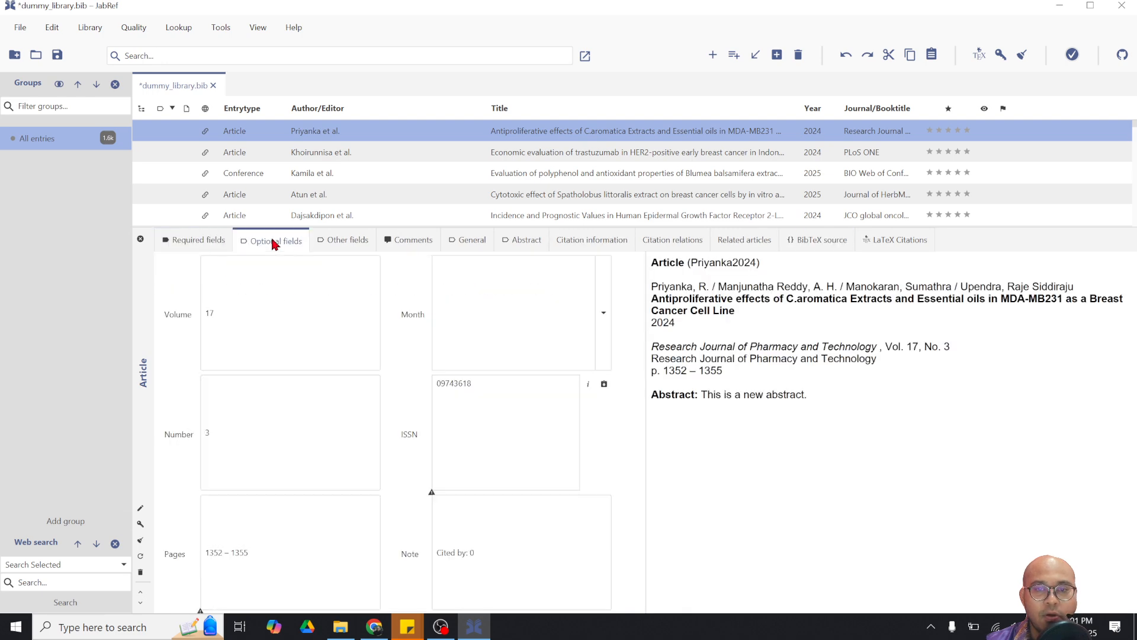
{"action": "left_click", "coordinate": [190, 240]}
{"action": "left_click_drag", "start_coordinate": [825, 398], "coordinate": [705, 396]}
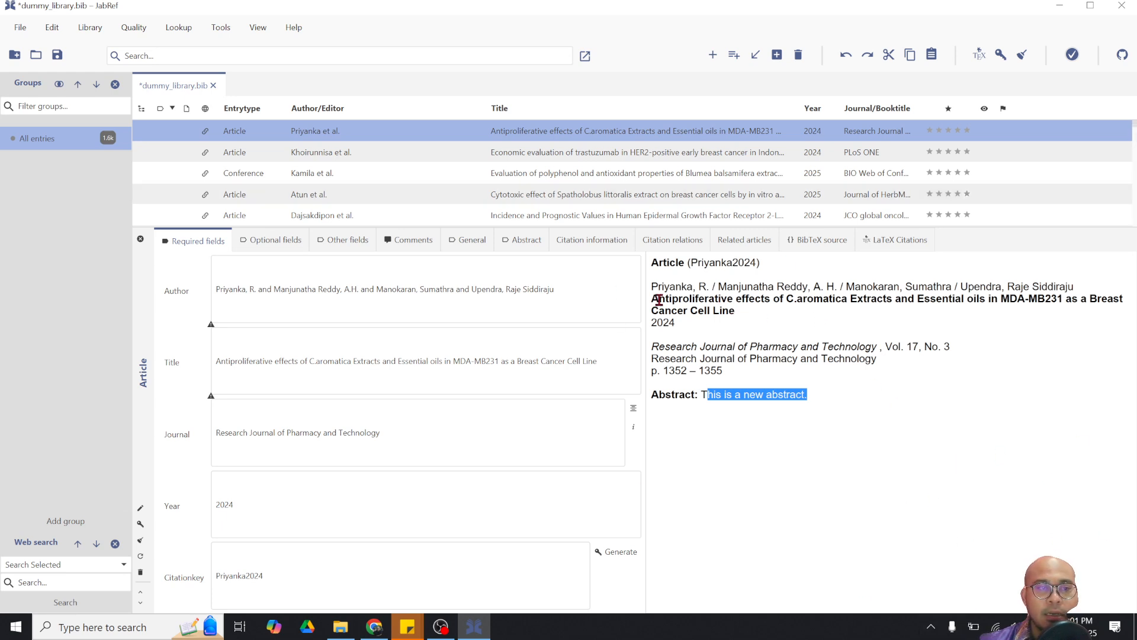
Close the entry editor, save the edited library, and run Quality > Find duplicates
{"action": "left_click", "coordinate": [140, 240]}
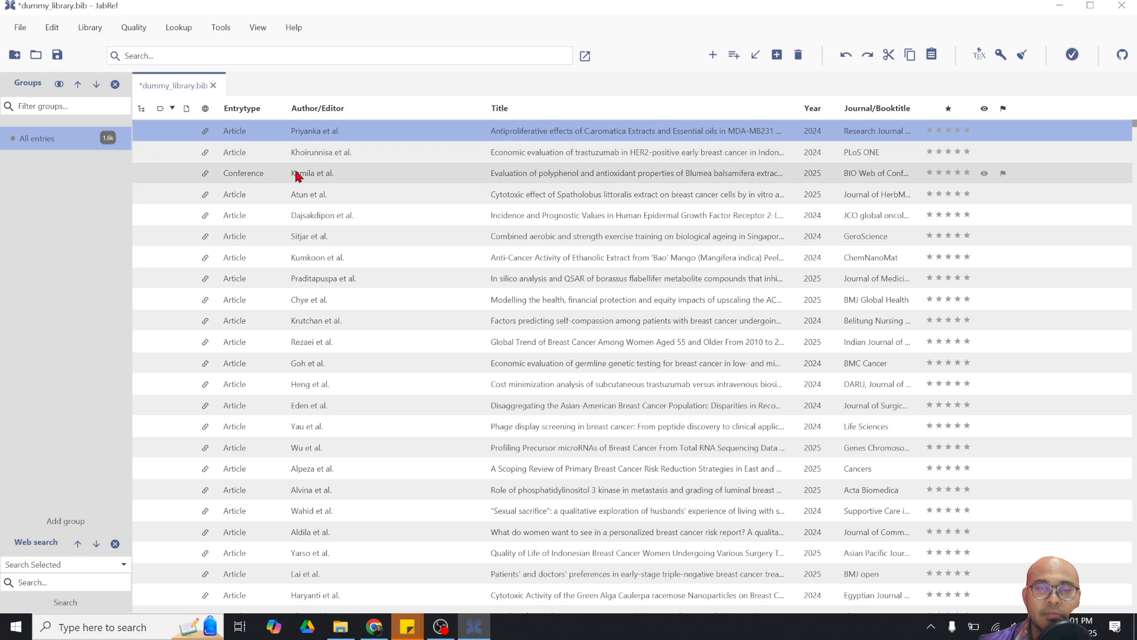
{"action": "left_click", "coordinate": [57, 54]}
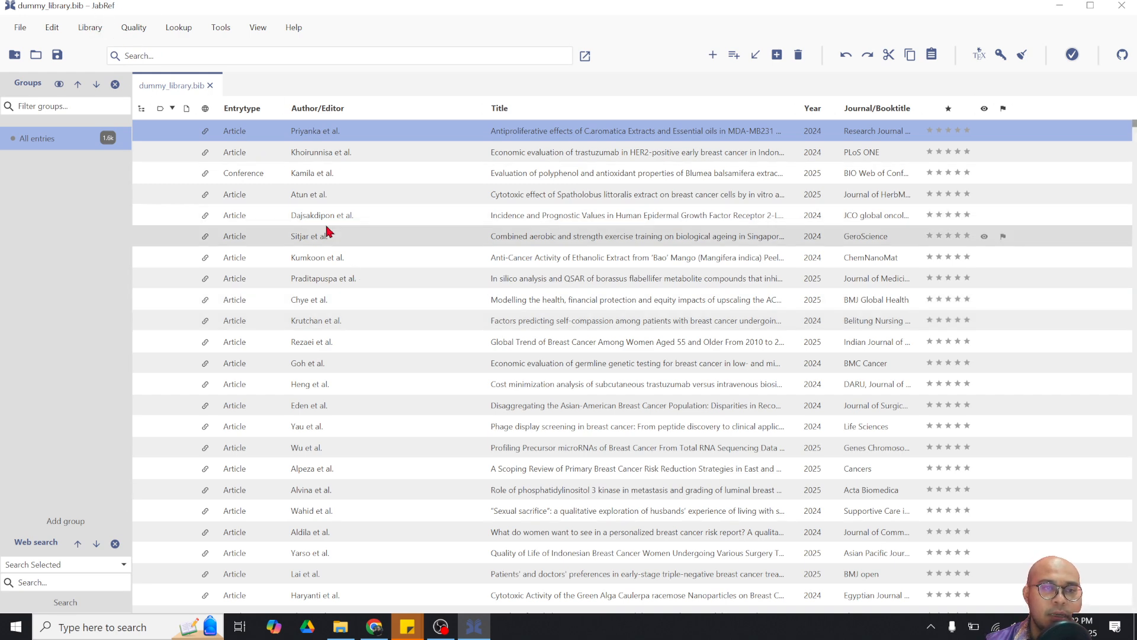
{"action": "left_click", "coordinate": [338, 277]}
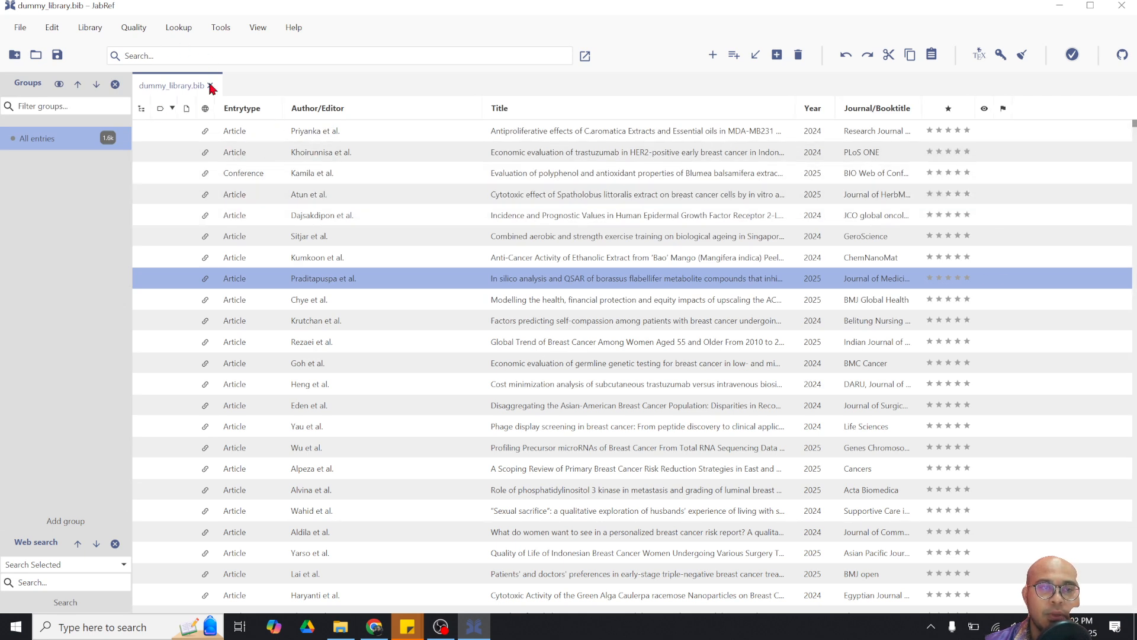
{"action": "left_click", "coordinate": [134, 28]}
{"action": "left_click", "coordinate": [140, 50]}
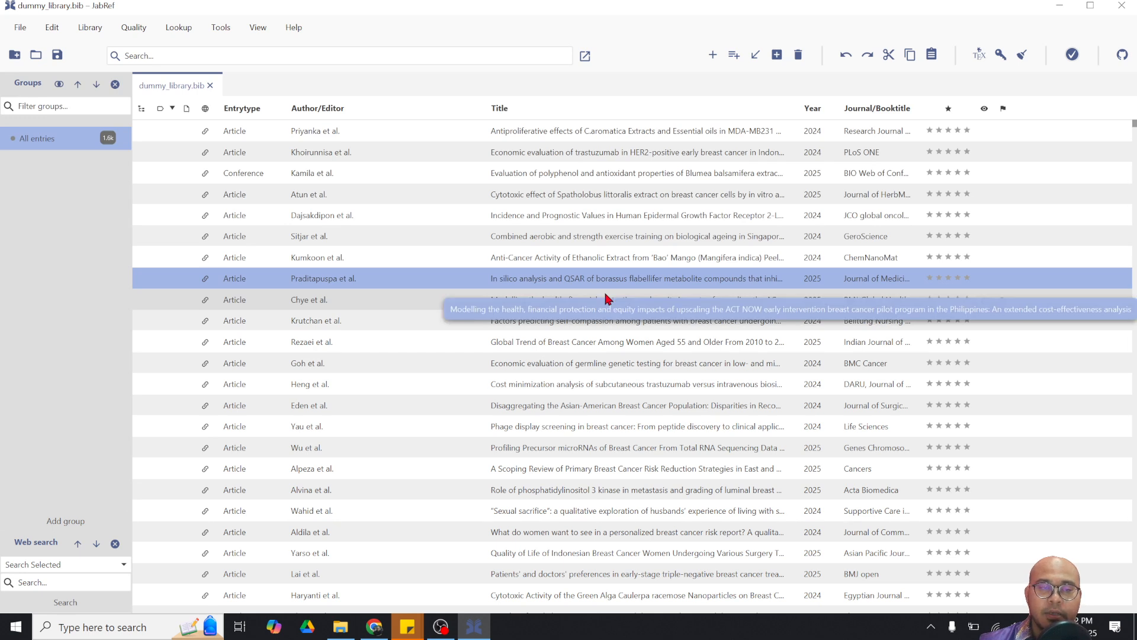
{"action": "left_click", "coordinate": [485, 321]}
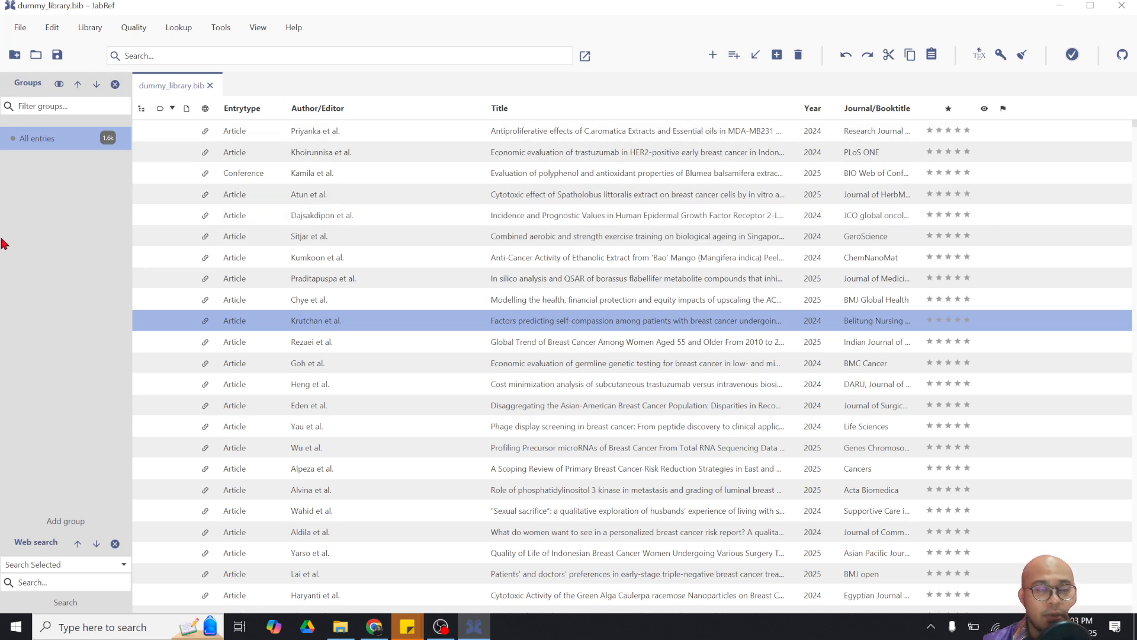
{"action": "left_click", "coordinate": [18, 37]}
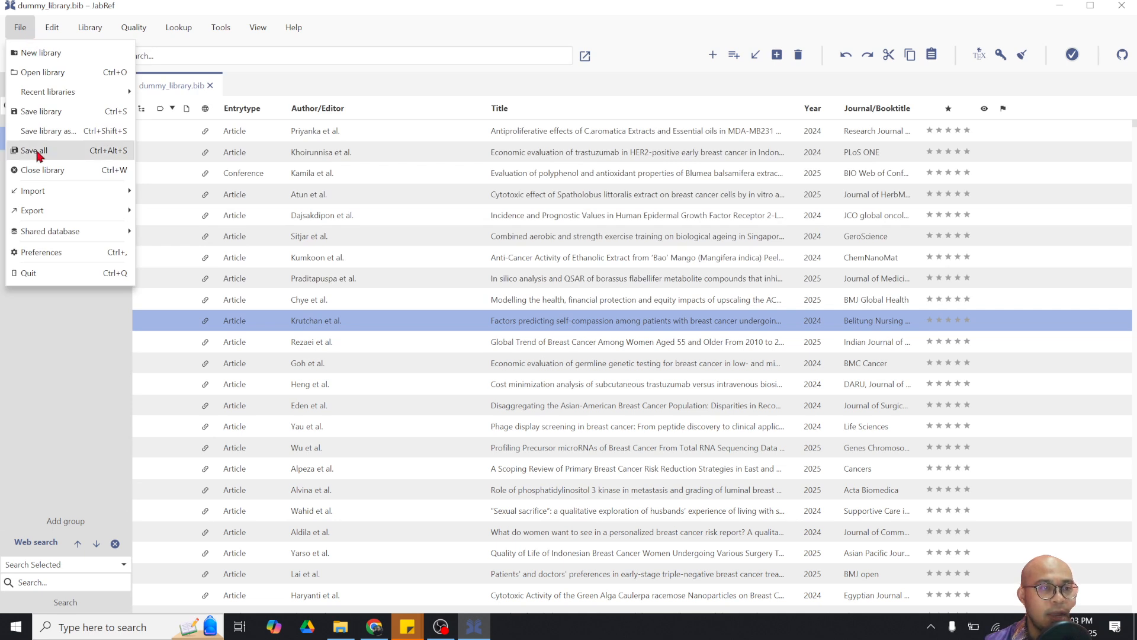
Import scopus_duplicates.bib into dummy_library.bib, listing its 3 found breast cancer entries
{"action": "mouse_move", "coordinate": [39, 192]}
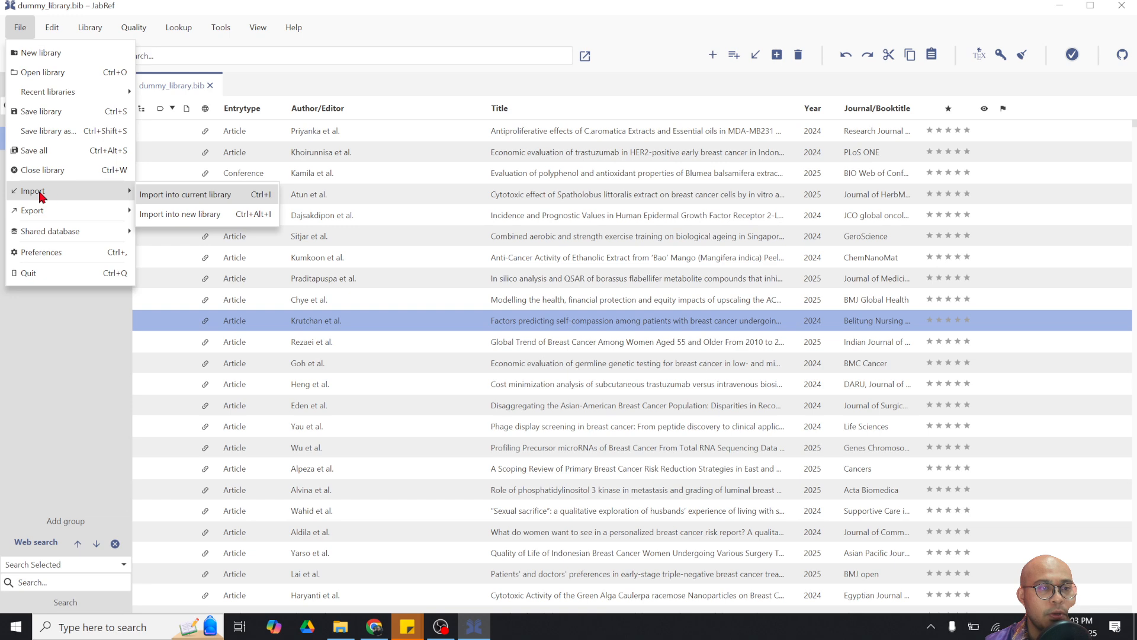
{"action": "left_click", "coordinate": [182, 199]}
{"action": "left_click", "coordinate": [395, 236]}
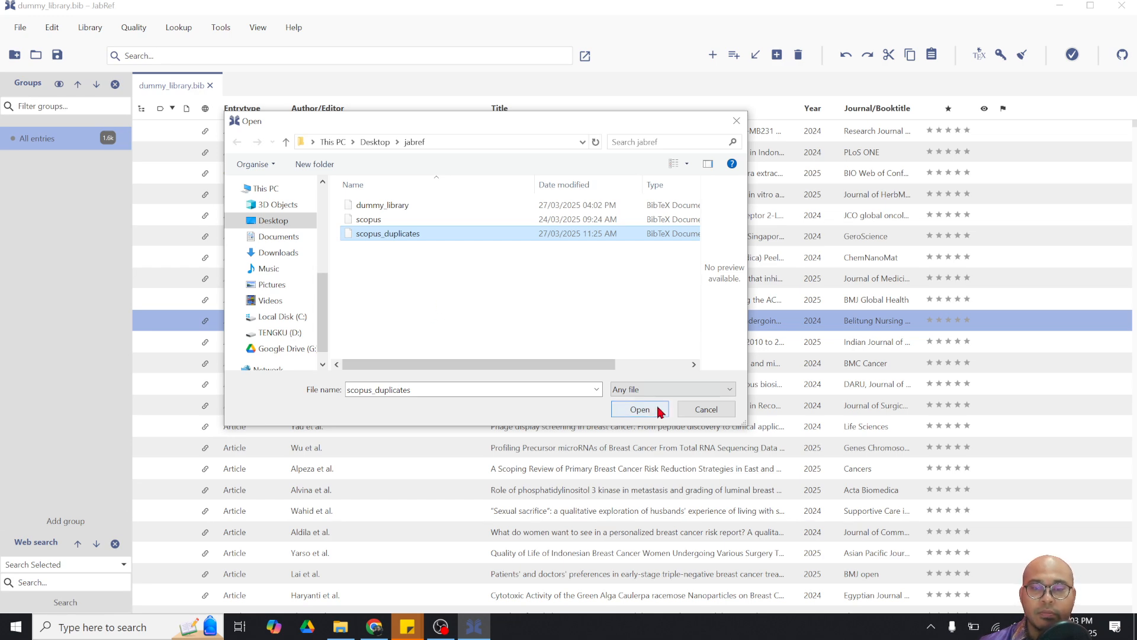
{"action": "left_click", "coordinate": [643, 410]}
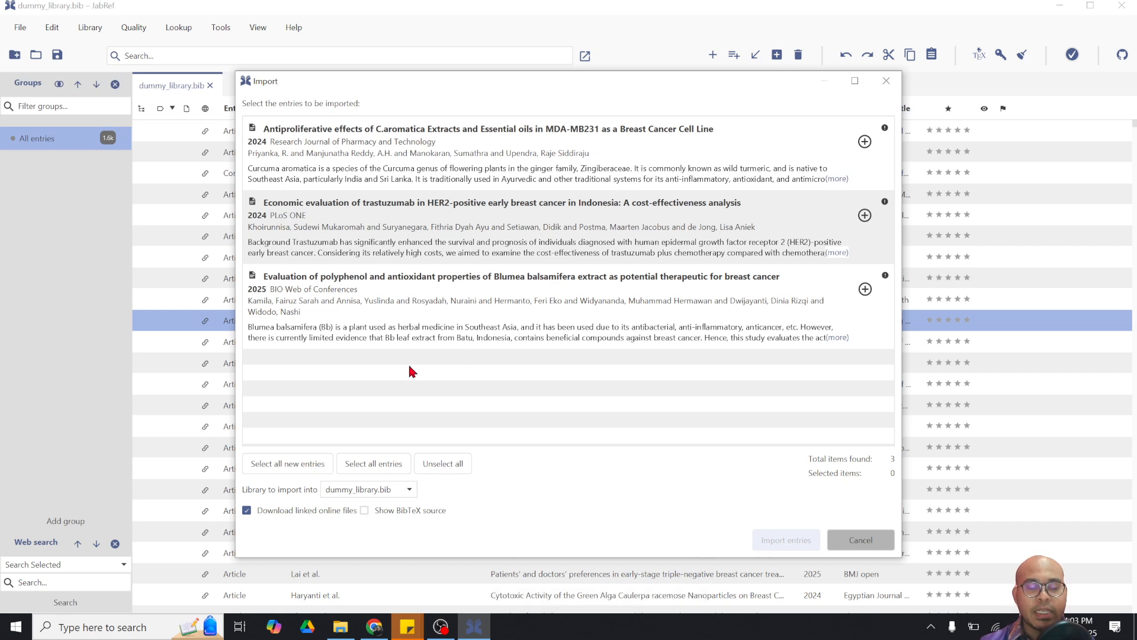
Select all three found entries and import them, bringing up the Priyanka2024 duplicate comparison
{"action": "left_click", "coordinate": [300, 465]}
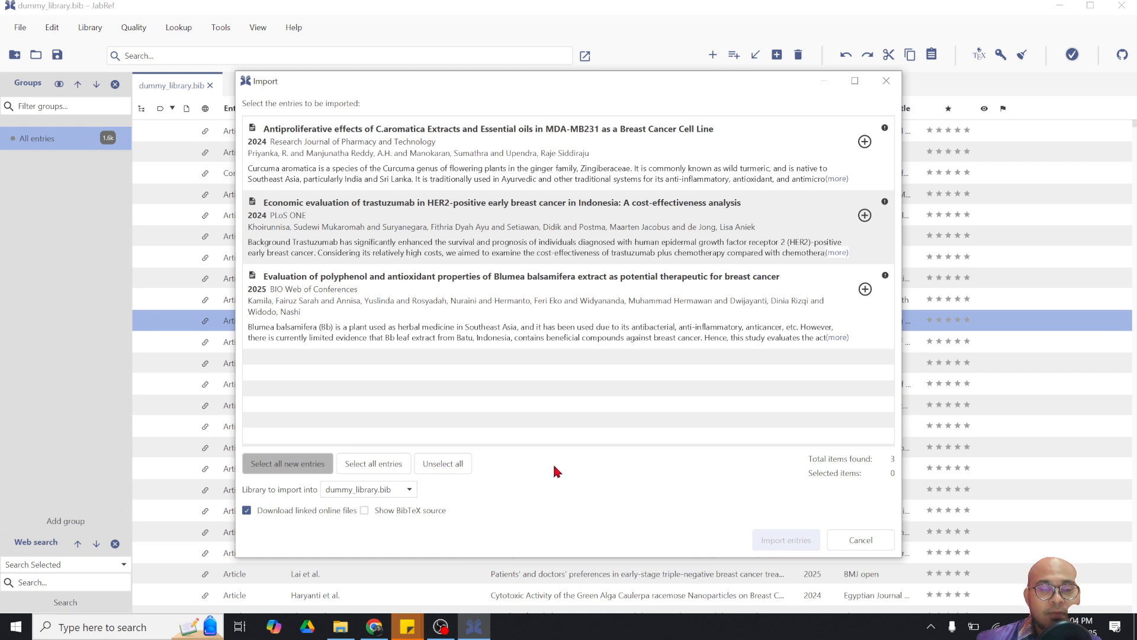
{"action": "left_click", "coordinate": [373, 468]}
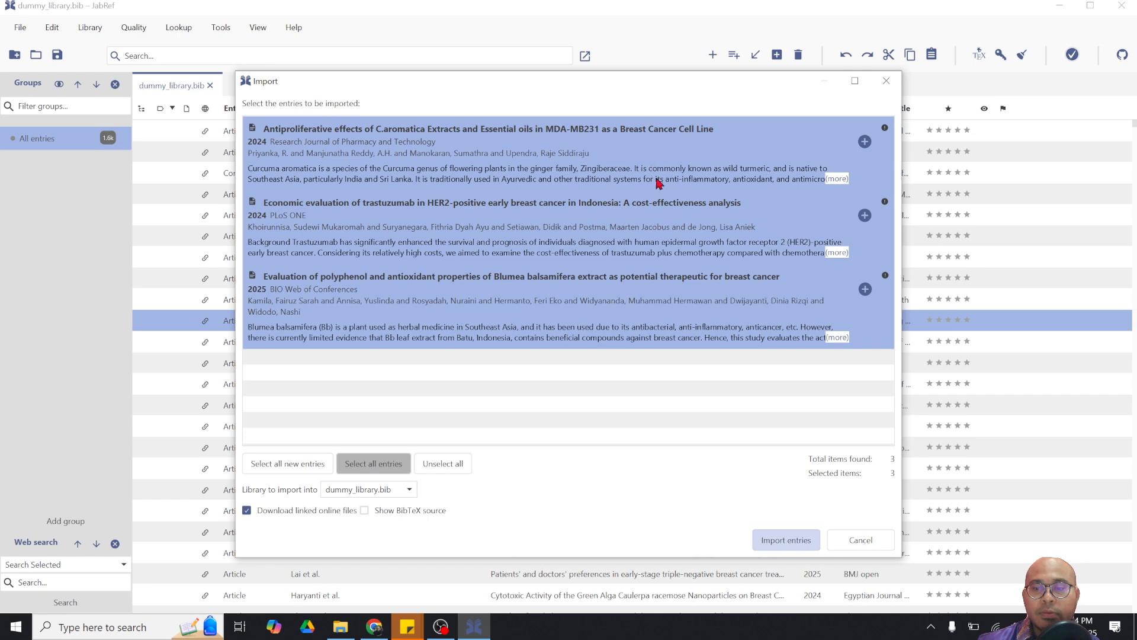
{"action": "left_click", "coordinate": [783, 542]}
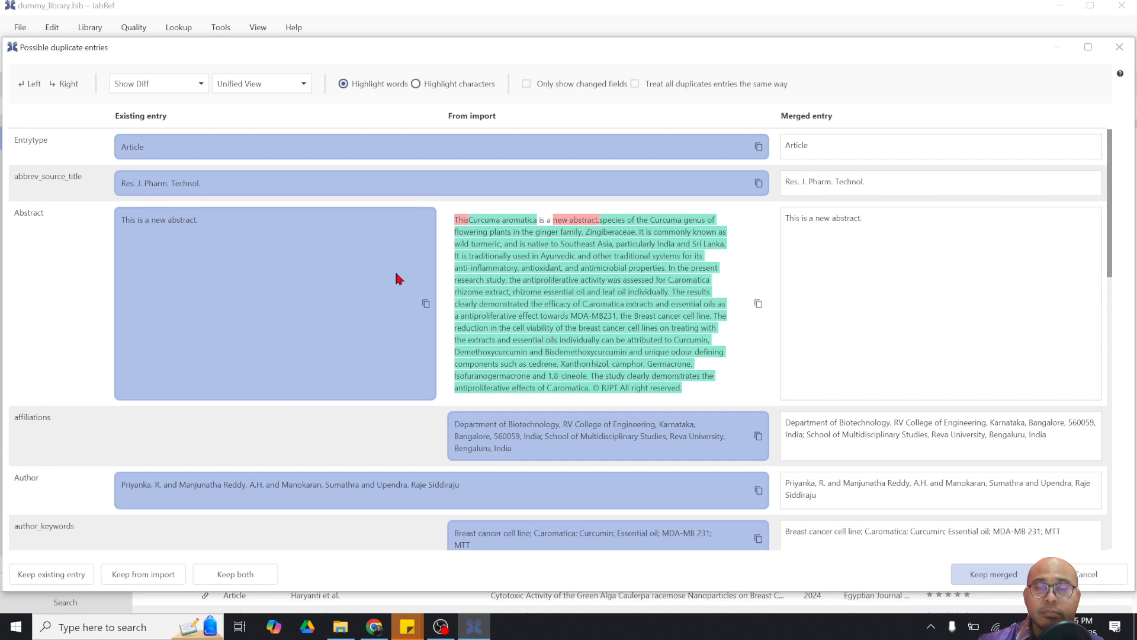
Take the From import abstract for the merged Priyanka2024 entry, replacing 'This is a new abstract.'
{"action": "left_click", "coordinate": [566, 273]}
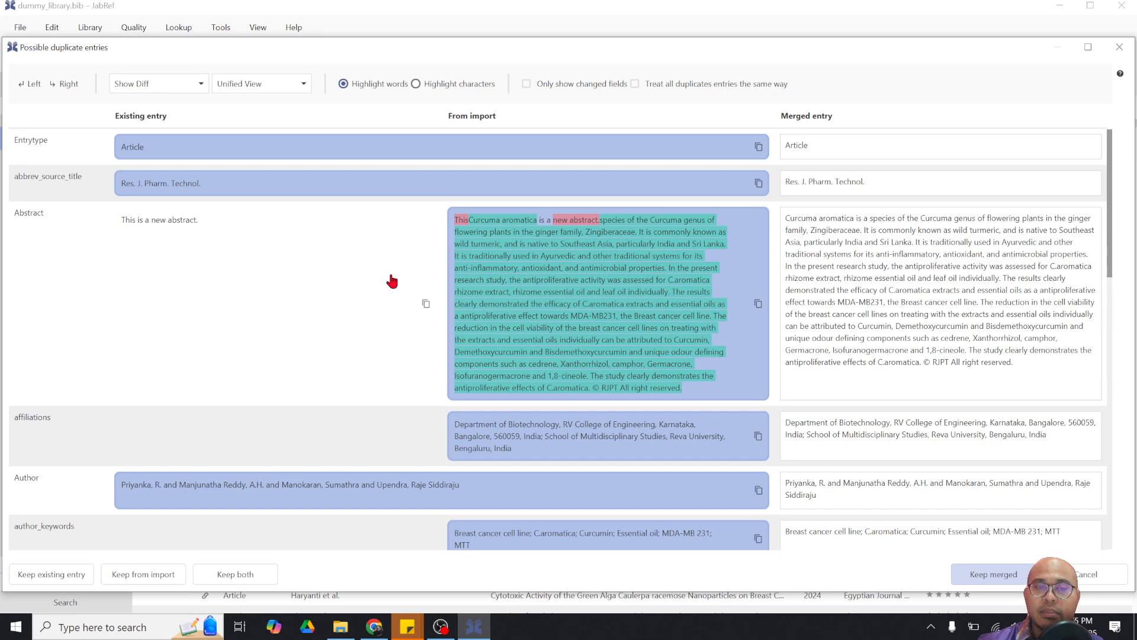
{"action": "left_click", "coordinate": [339, 280]}
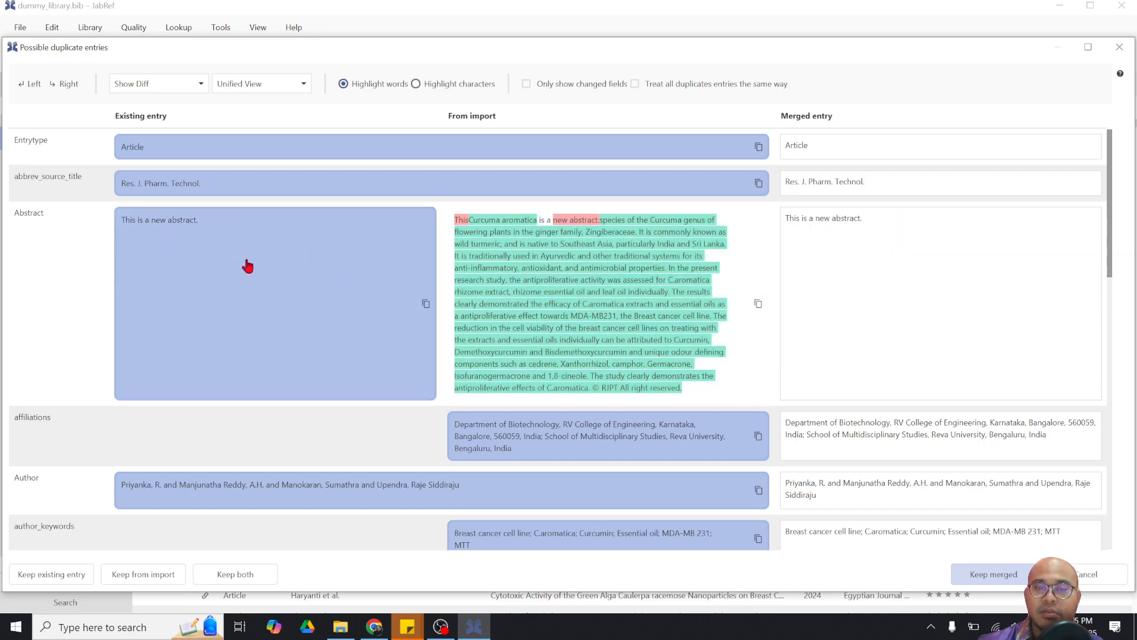
{"action": "left_click", "coordinate": [673, 294]}
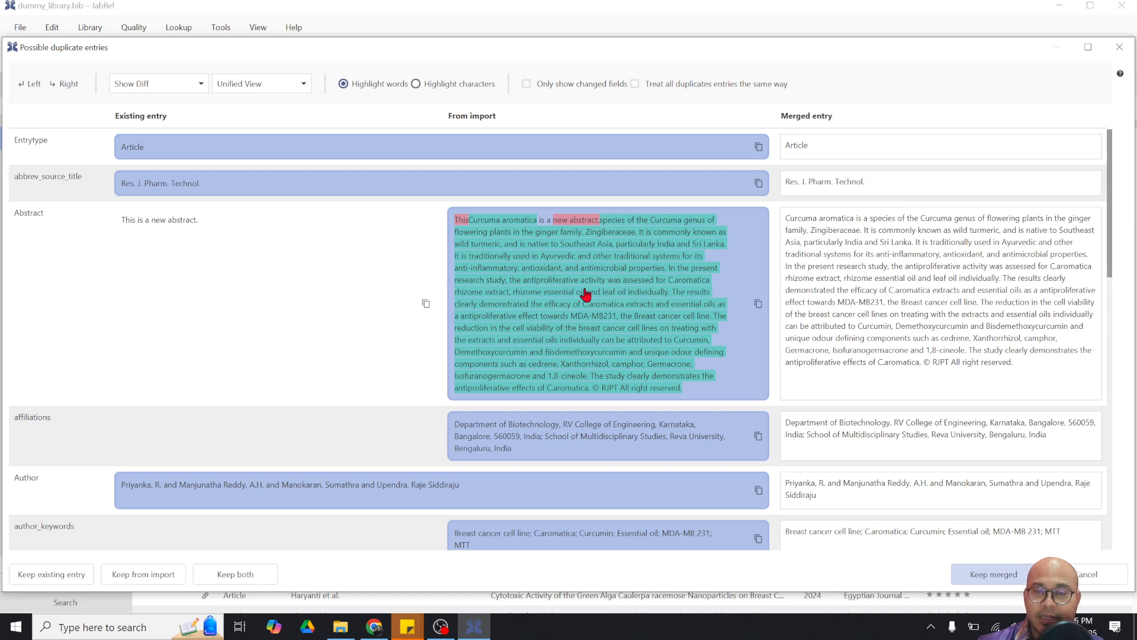
{"action": "scroll", "coordinate": [568, 409], "scroll_direction": "down", "scroll_amount": 1}
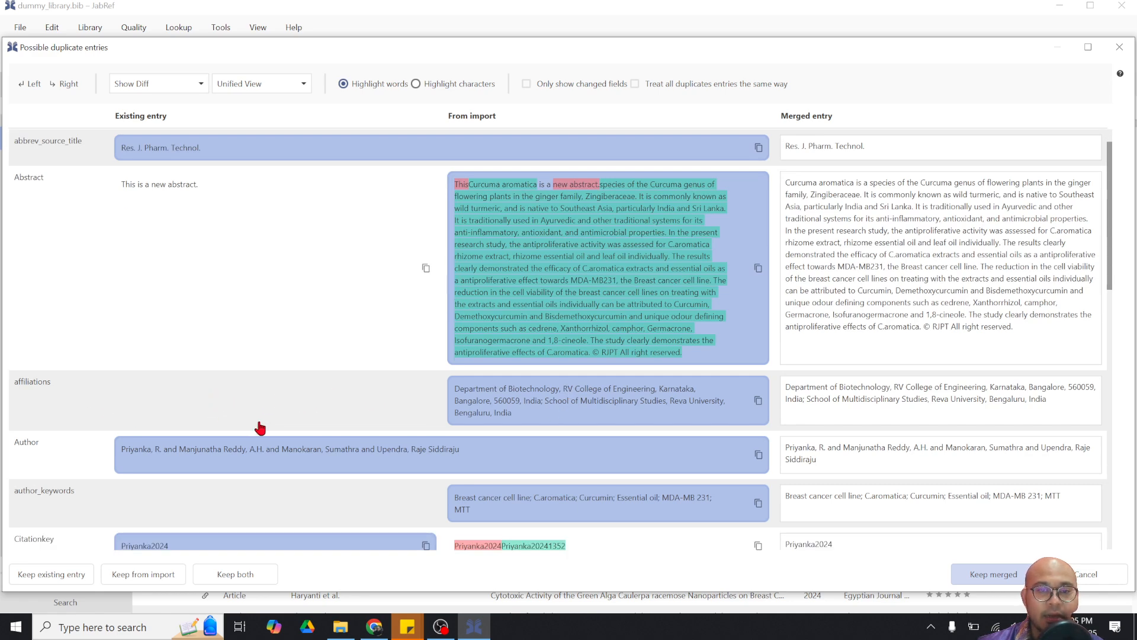
{"action": "scroll", "coordinate": [549, 382], "scroll_direction": "up", "scroll_amount": 1}
{"action": "scroll", "coordinate": [536, 409], "scroll_direction": "down", "scroll_amount": 1}
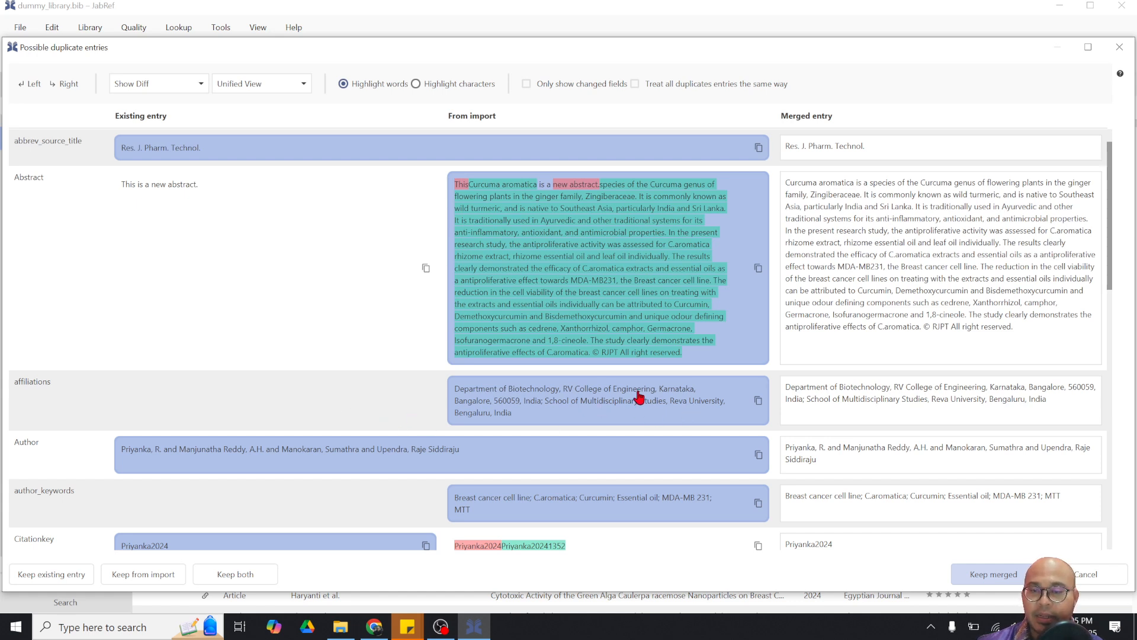
{"action": "scroll", "coordinate": [634, 424], "scroll_direction": "down", "scroll_amount": 1}
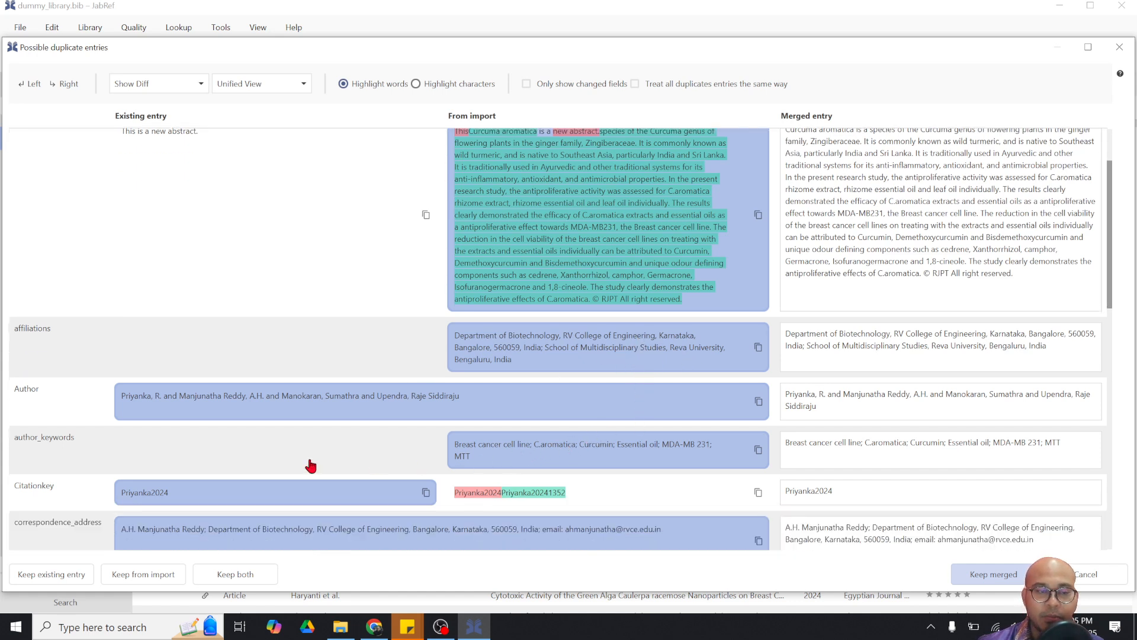
Keep the existing citation key Priyanka2024 and accept the merged Curcuma aromatica entry
{"action": "scroll", "coordinate": [457, 477], "scroll_direction": "down", "scroll_amount": 1}
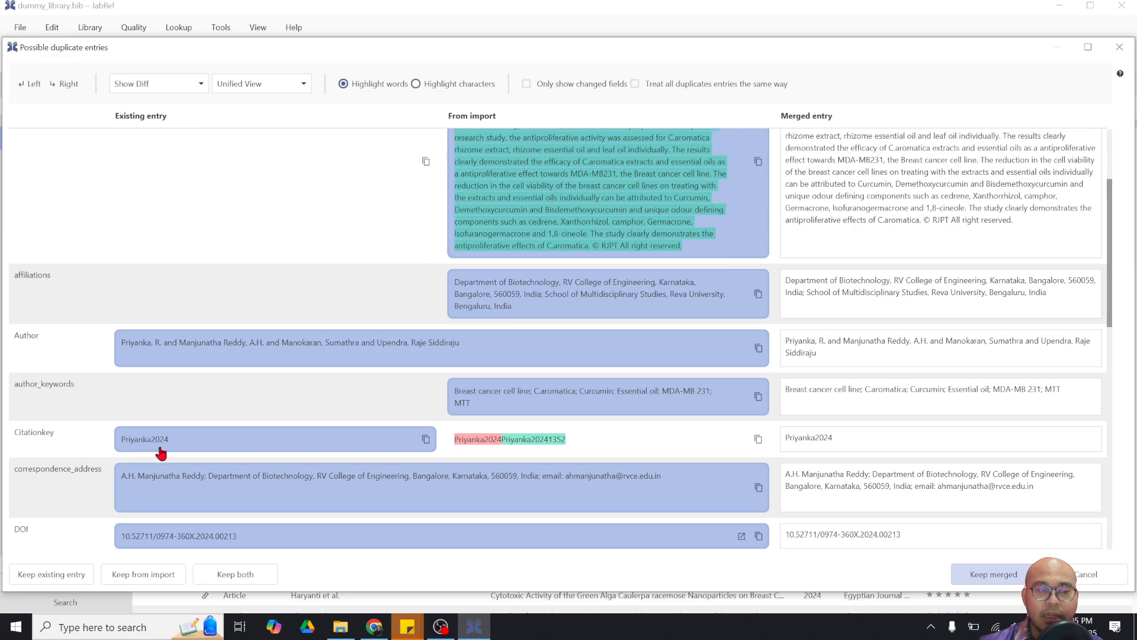
{"action": "scroll", "coordinate": [87, 443], "scroll_direction": "down", "scroll_amount": 1}
{"action": "left_click", "coordinate": [489, 407]}
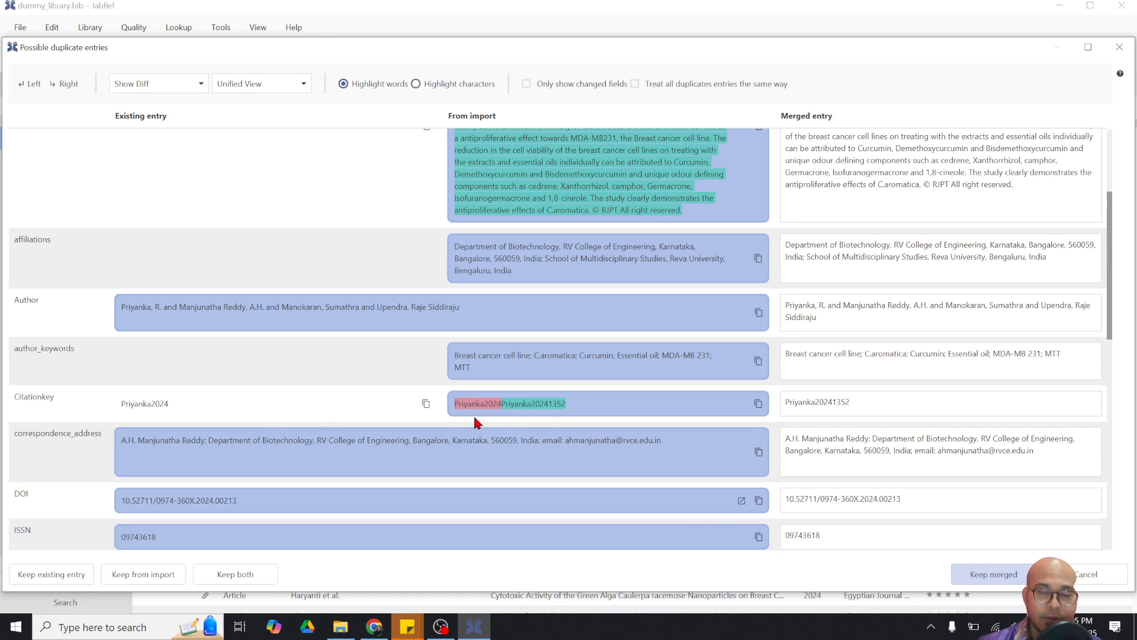
{"action": "left_click", "coordinate": [231, 414]}
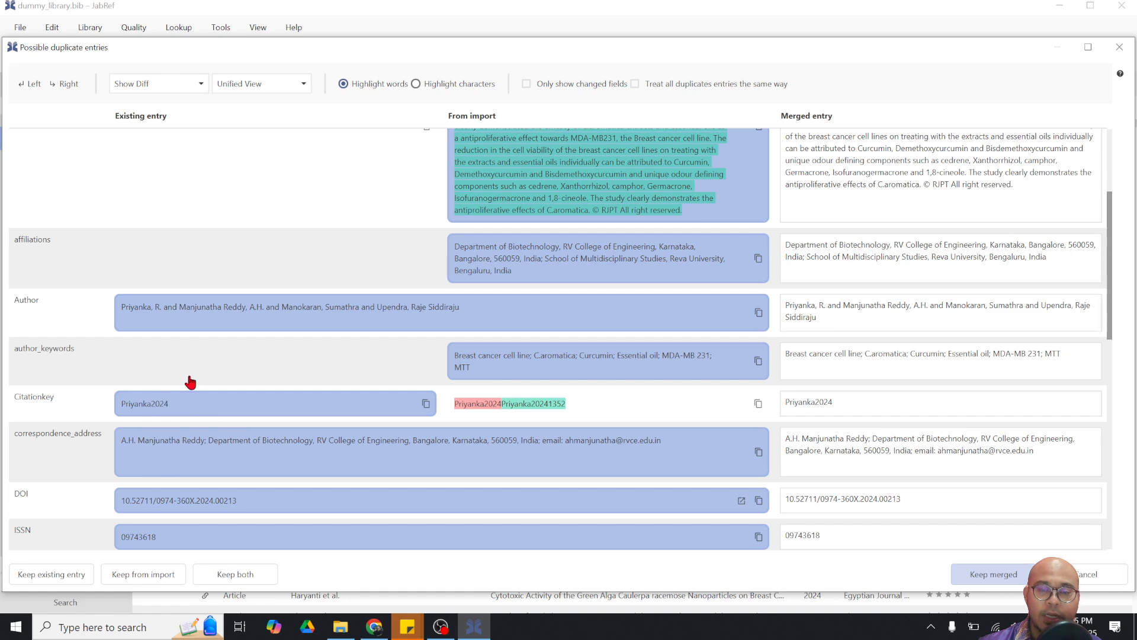
{"action": "left_click_drag", "start_coordinate": [835, 403], "coordinate": [773, 403]}
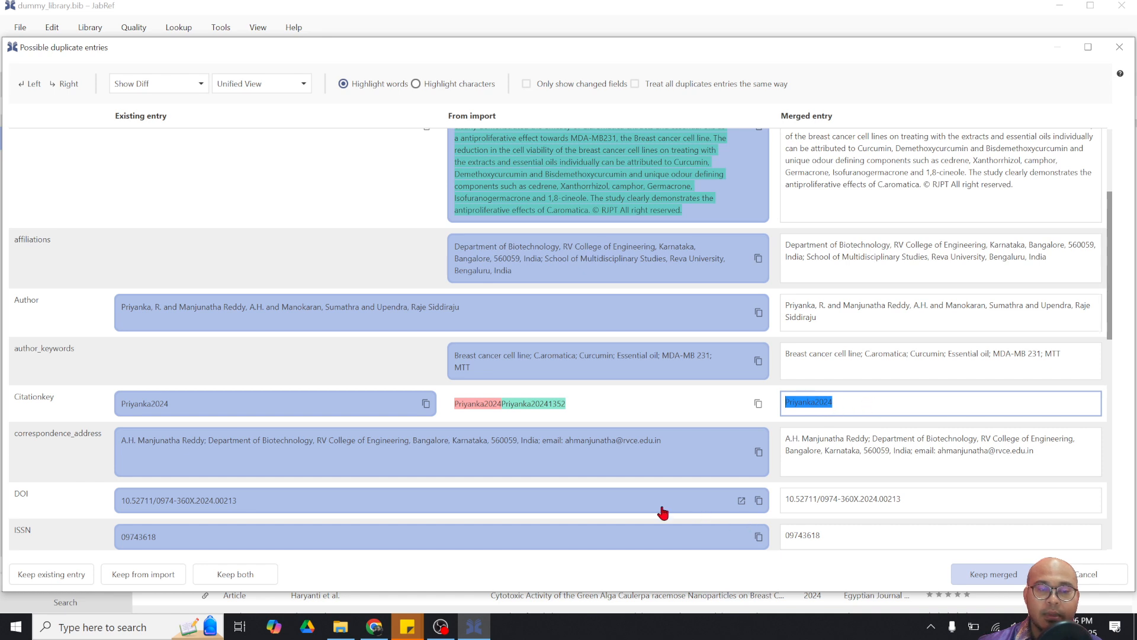
{"action": "scroll", "coordinate": [541, 274], "scroll_direction": "down", "scroll_amount": 1}
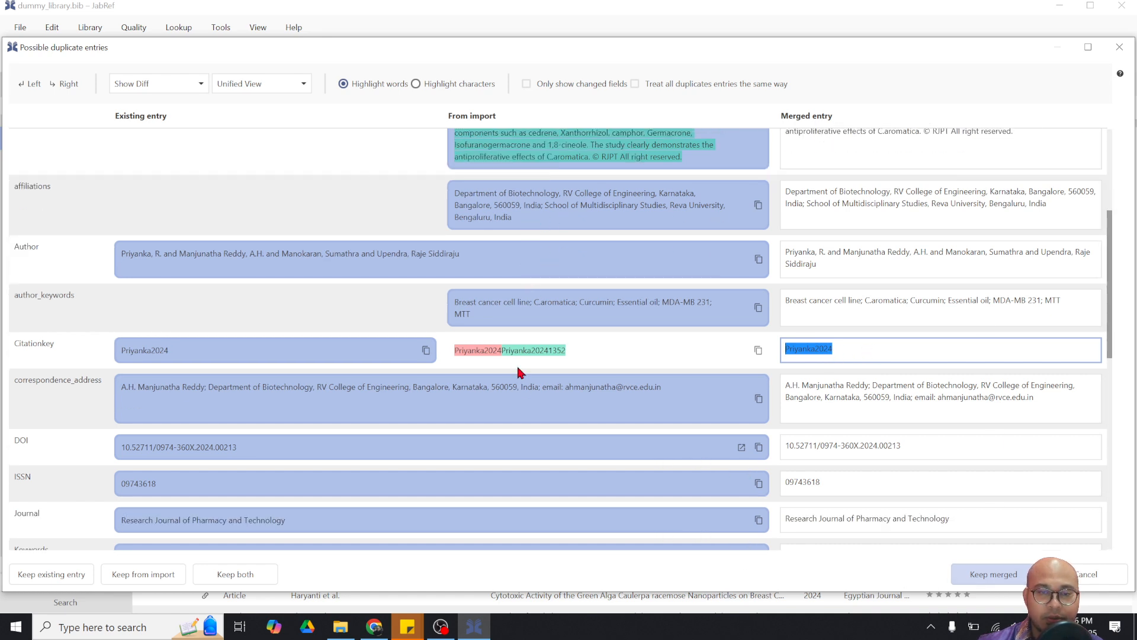
{"action": "left_click", "coordinate": [980, 575]}
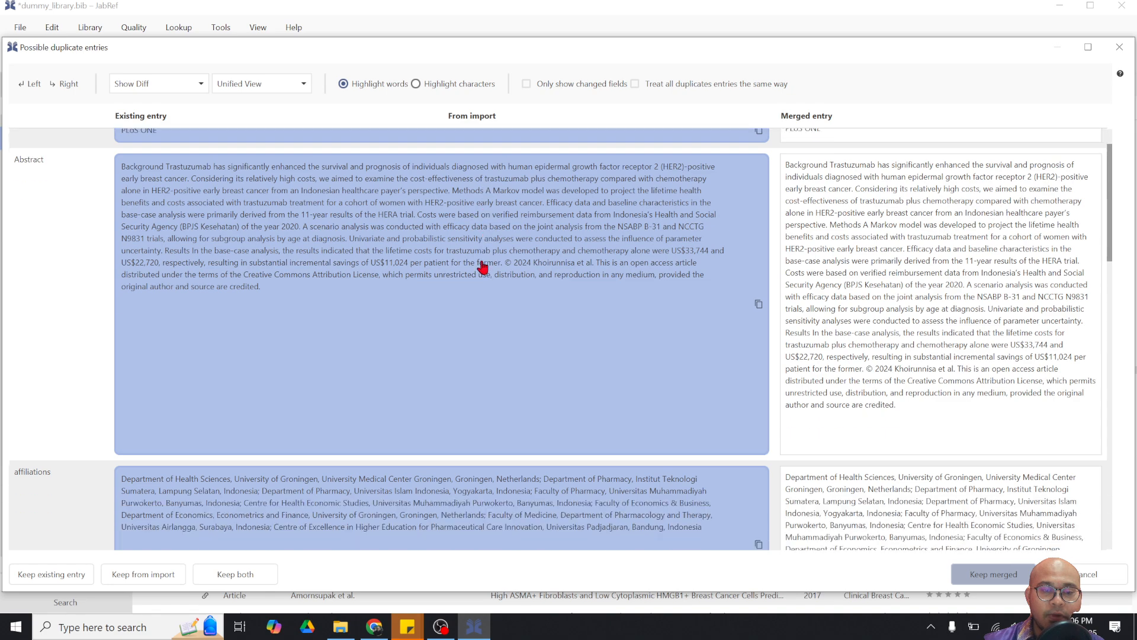
{"action": "scroll", "coordinate": [482, 264], "scroll_direction": "down", "scroll_amount": 4}
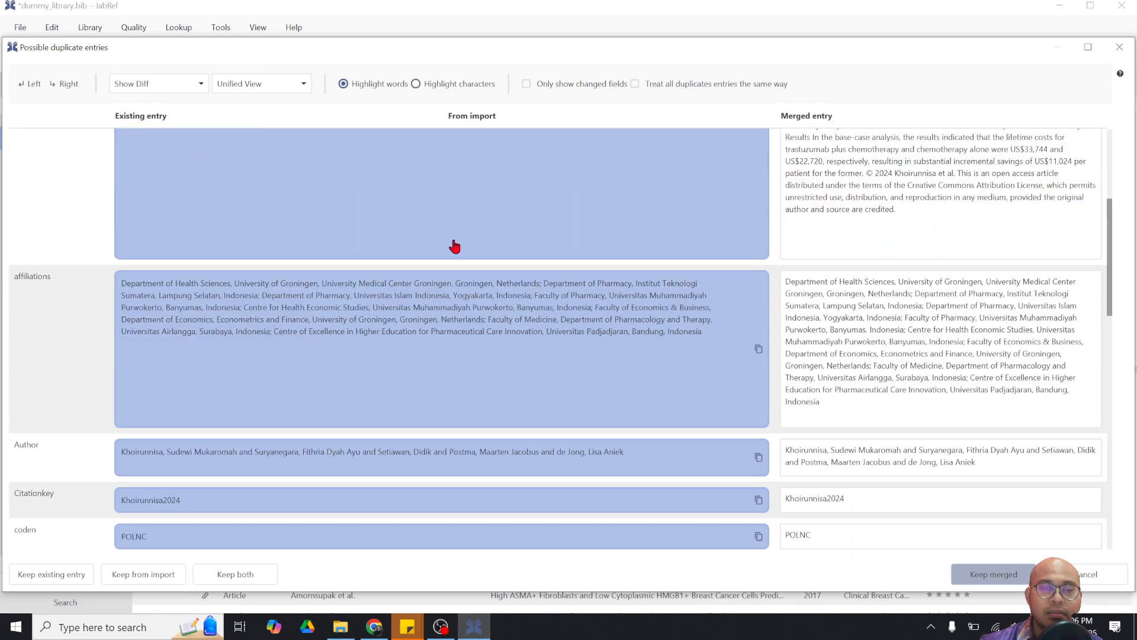
{"action": "scroll", "coordinate": [453, 244], "scroll_direction": "down", "scroll_amount": 1}
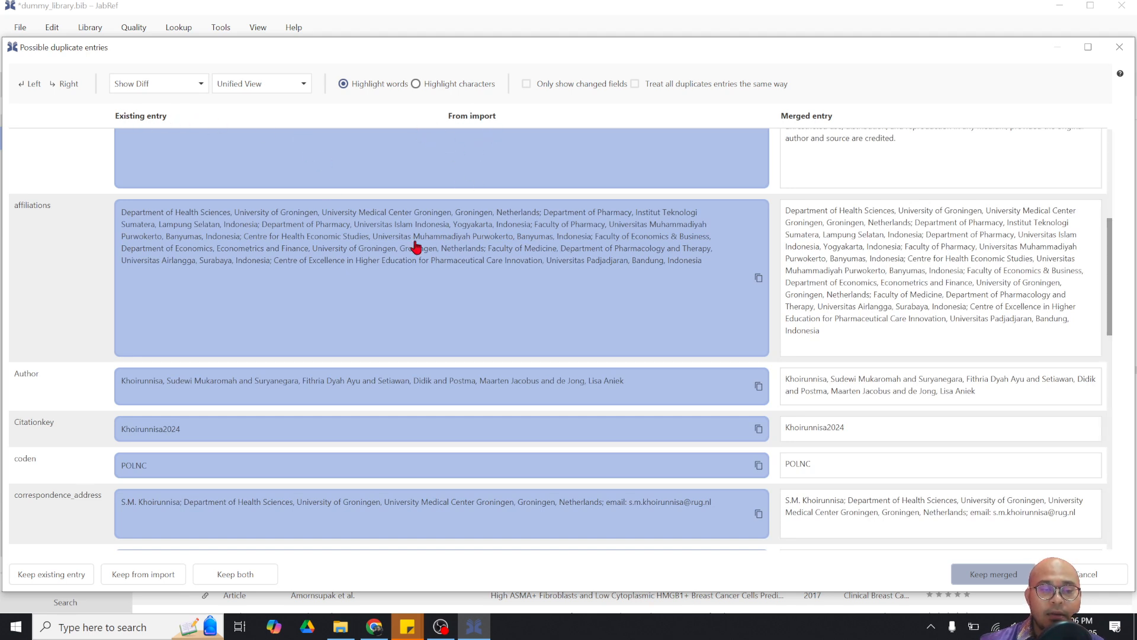
{"action": "scroll", "coordinate": [415, 260], "scroll_direction": "down", "scroll_amount": 3}
{"action": "scroll", "coordinate": [465, 386], "scroll_direction": "down", "scroll_amount": 7}
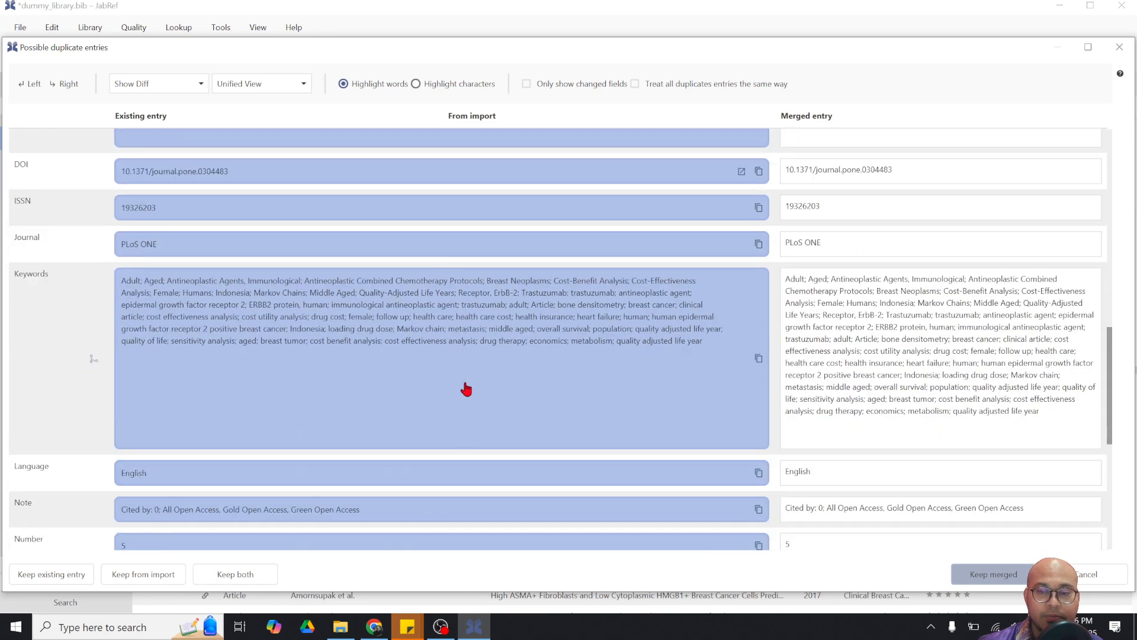
{"action": "scroll", "coordinate": [547, 395], "scroll_direction": "down", "scroll_amount": 2}
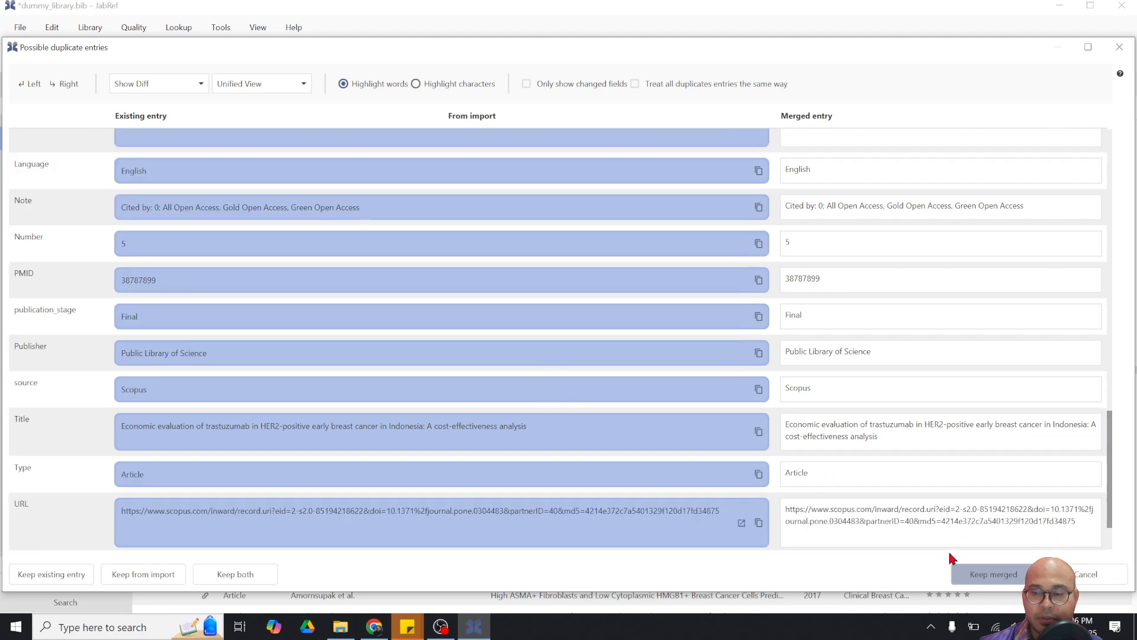
Keep the merged version of the trastuzumab cost-effectiveness PLoS ONE entry
{"action": "left_click", "coordinate": [989, 575]}
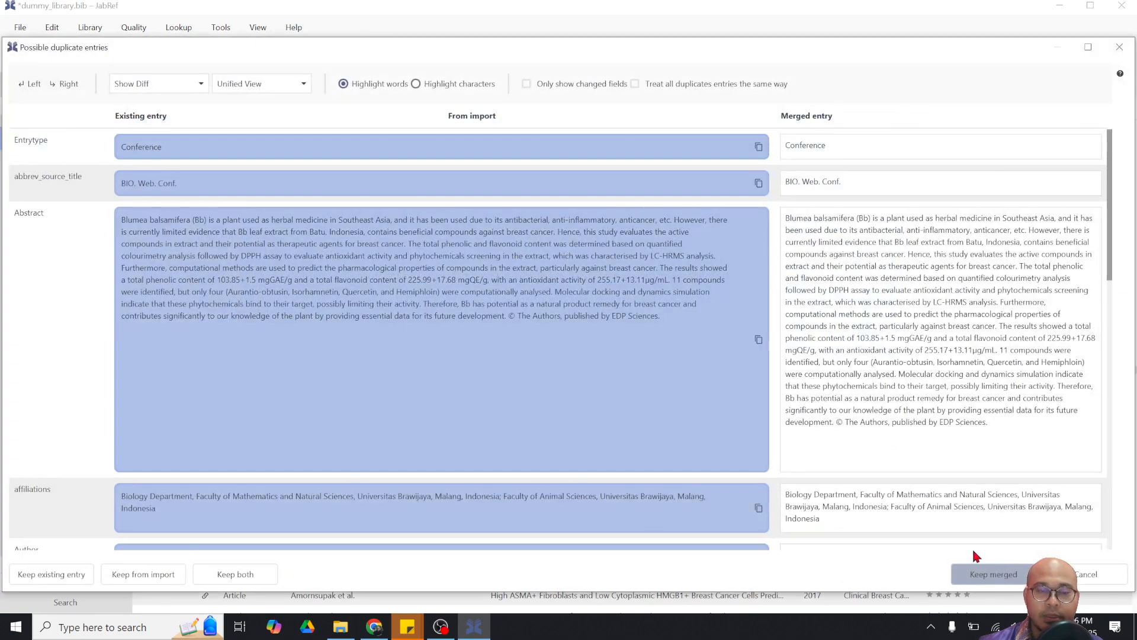
{"action": "scroll", "coordinate": [500, 349], "scroll_direction": "down", "scroll_amount": 1}
{"action": "scroll", "coordinate": [500, 348], "scroll_direction": "down", "scroll_amount": 6}
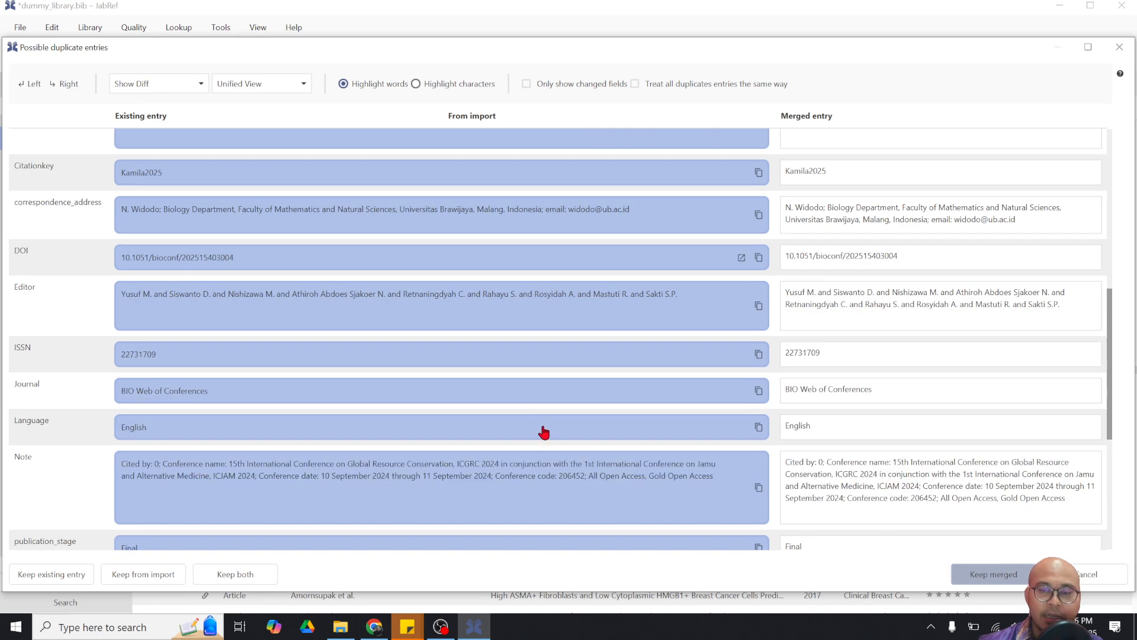
{"action": "scroll", "coordinate": [974, 527], "scroll_direction": "down", "scroll_amount": 1}
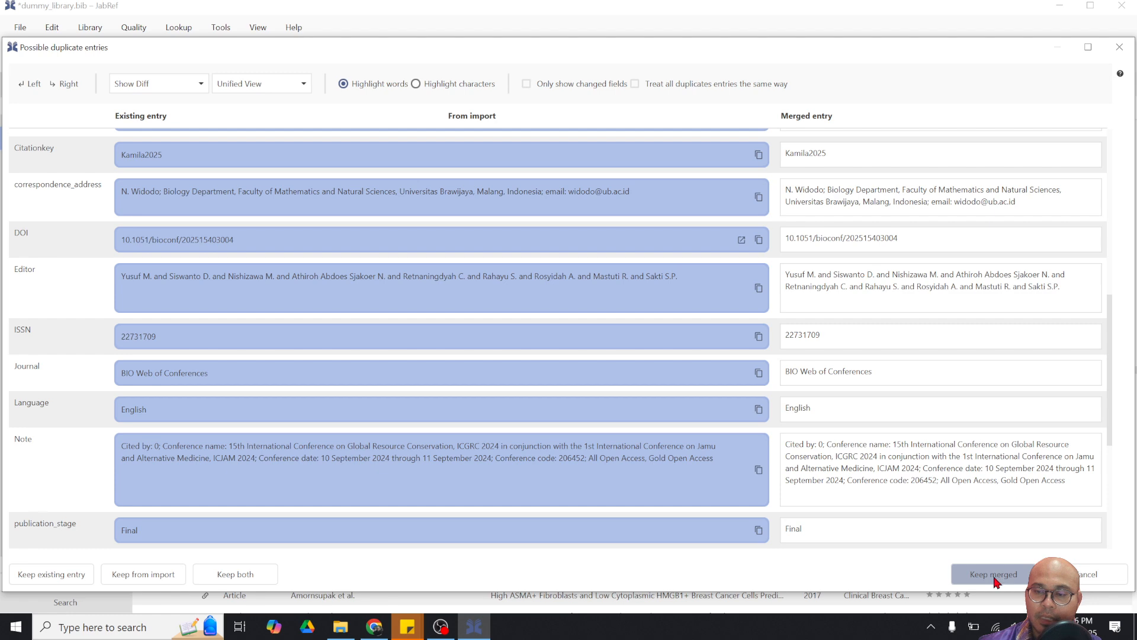
Keep the merged Blumea balsamifera entry and save dummy_library.bib
{"action": "left_click", "coordinate": [996, 573]}
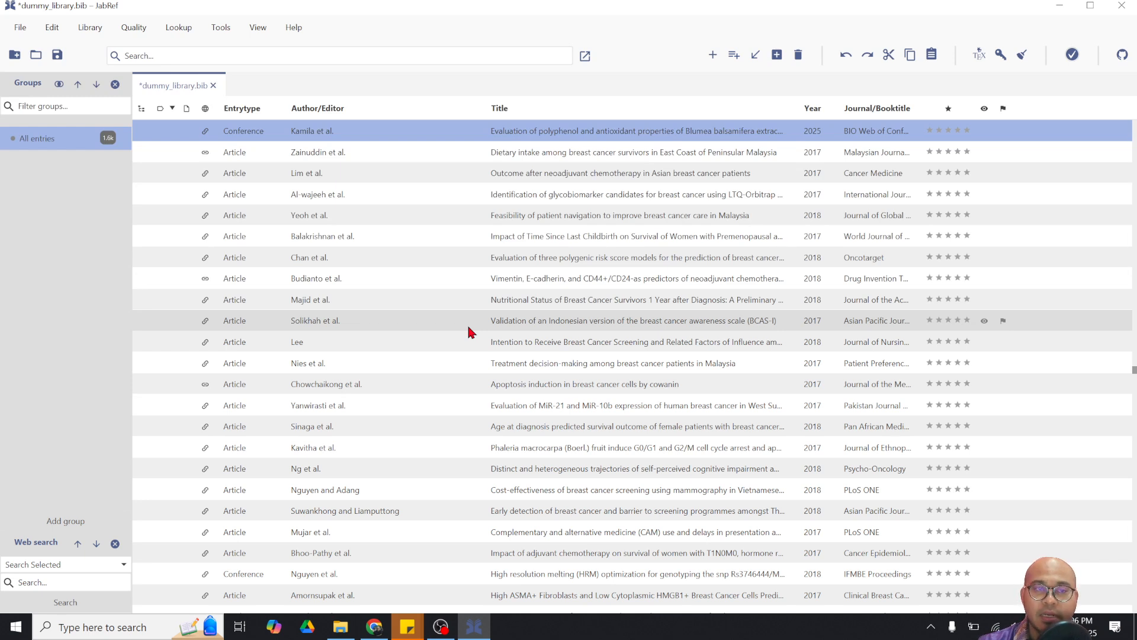
{"action": "left_click", "coordinate": [59, 56]}
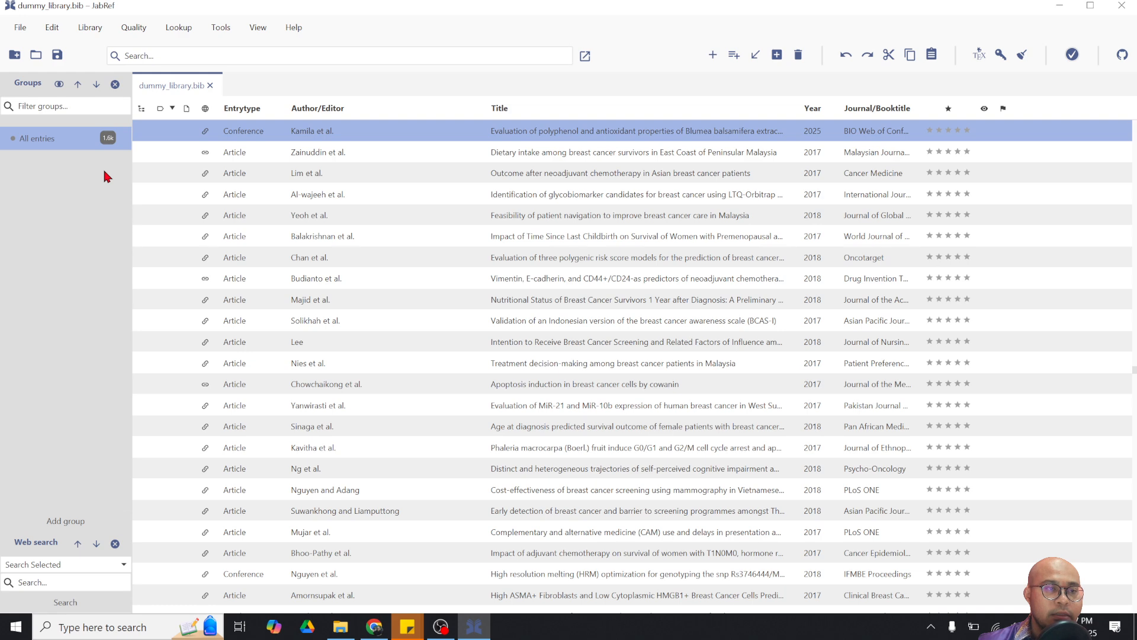
{"action": "right_click", "coordinate": [54, 142]}
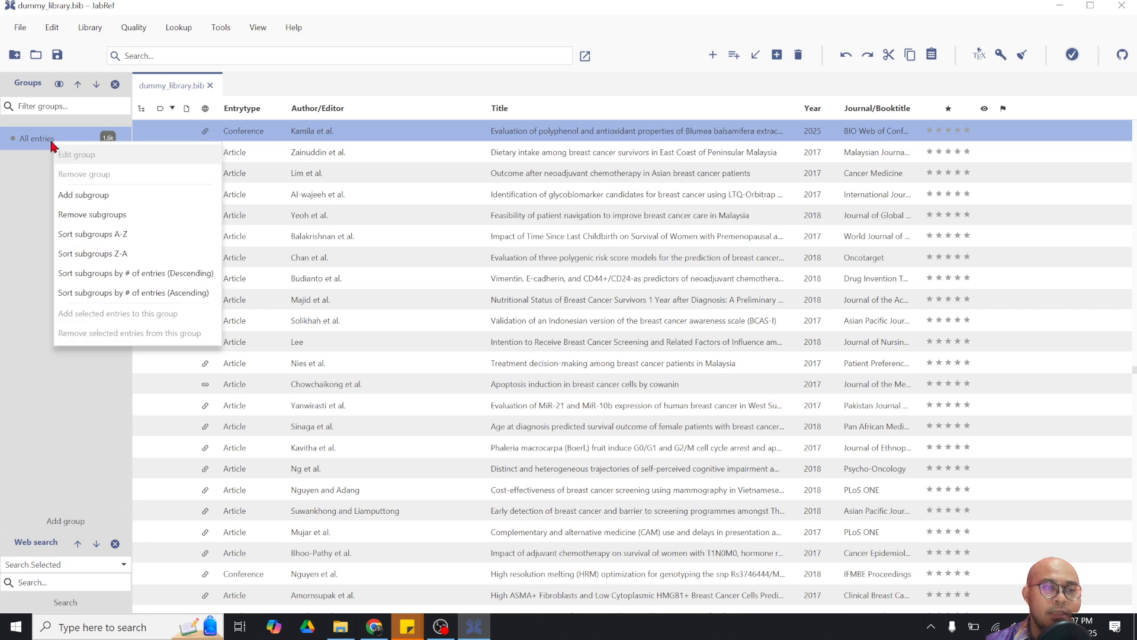
Start an Include subgroup under All entries with the MDI_CHECKBOX_MARKED icon
{"action": "left_click", "coordinate": [84, 196]}
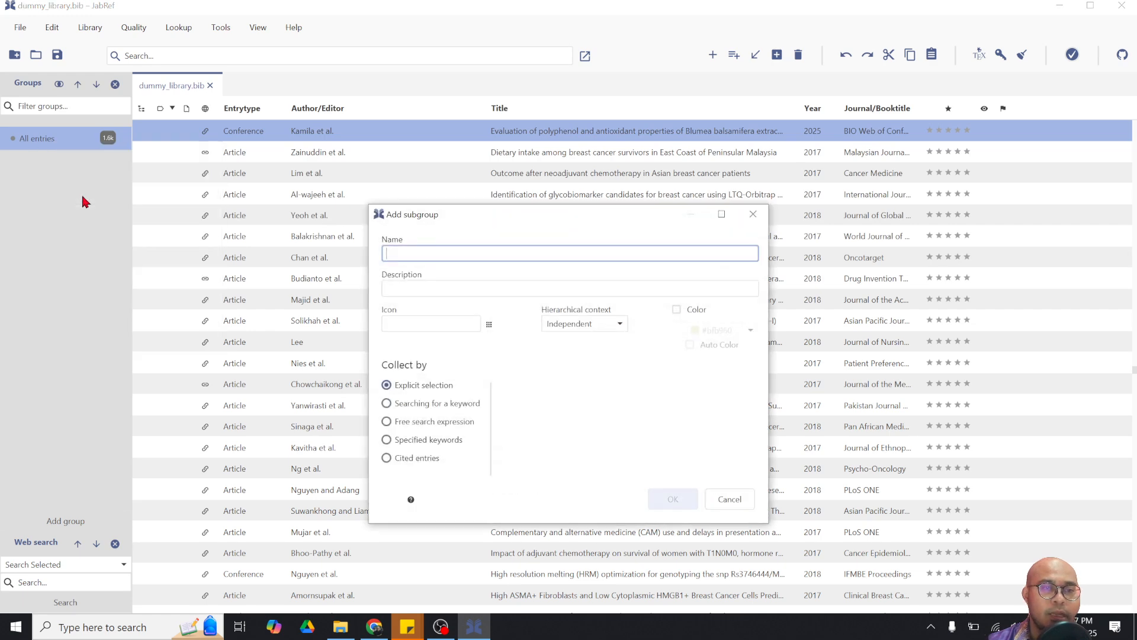
{"action": "type", "text": "Include"}
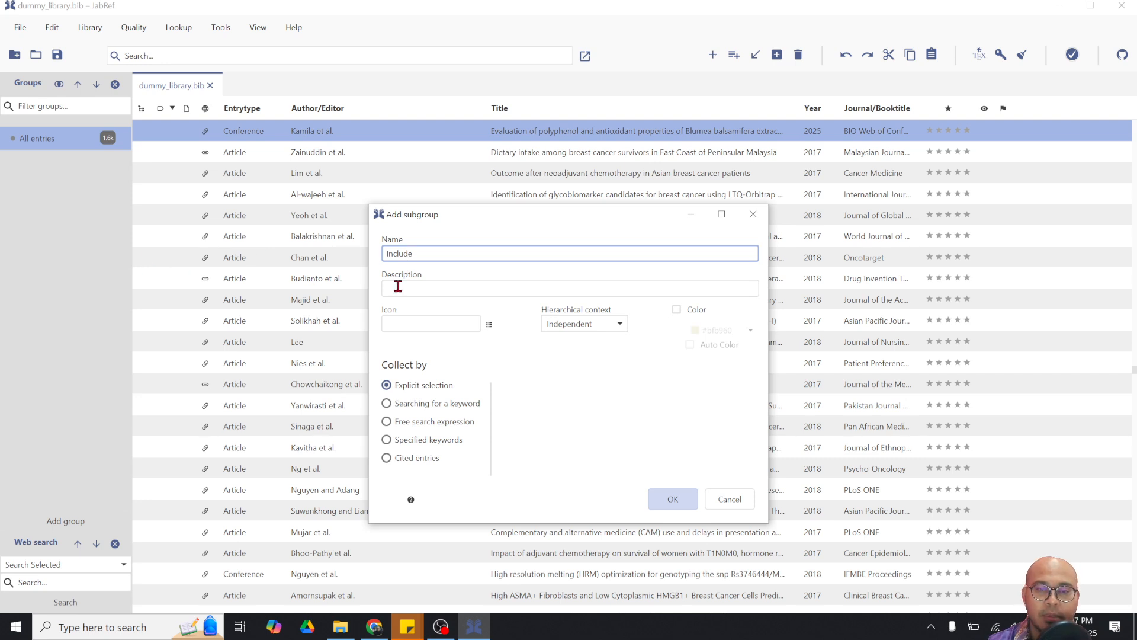
{"action": "left_click", "coordinate": [489, 324]}
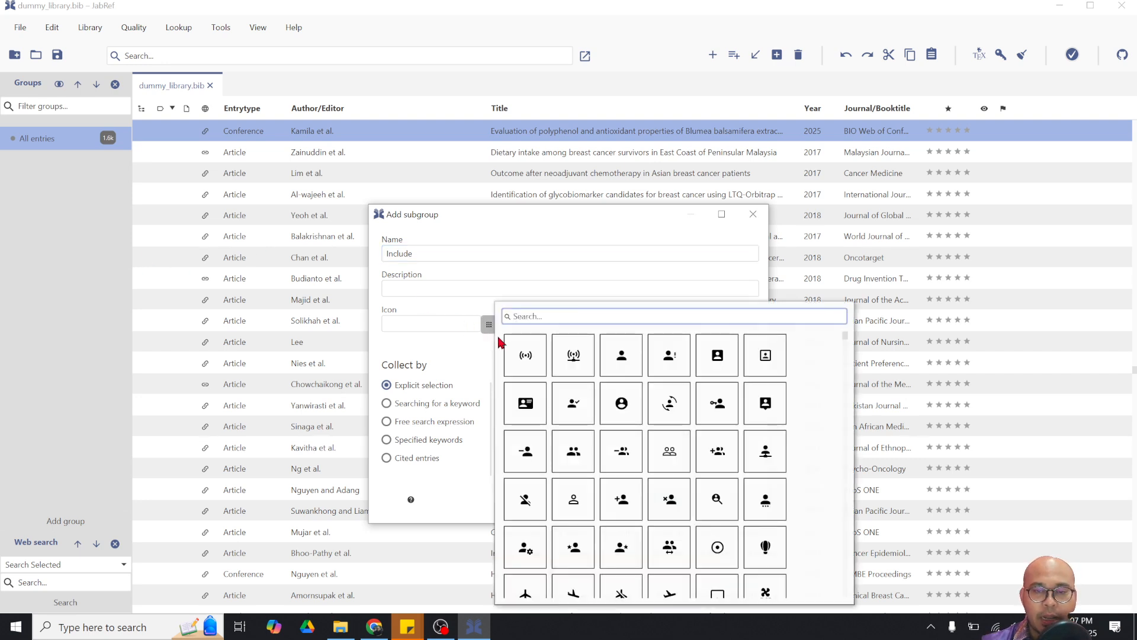
{"action": "scroll", "coordinate": [680, 472], "scroll_direction": "down", "scroll_amount": 5}
{"action": "scroll", "coordinate": [684, 510], "scroll_direction": "down", "scroll_amount": 12}
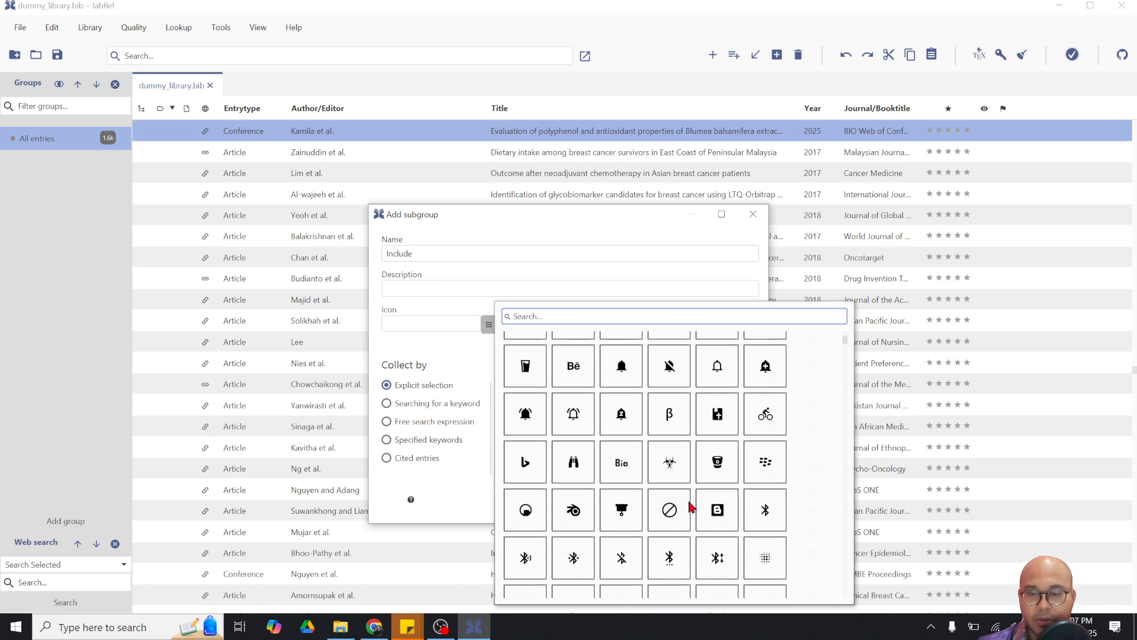
{"action": "scroll", "coordinate": [690, 507], "scroll_direction": "down", "scroll_amount": 8}
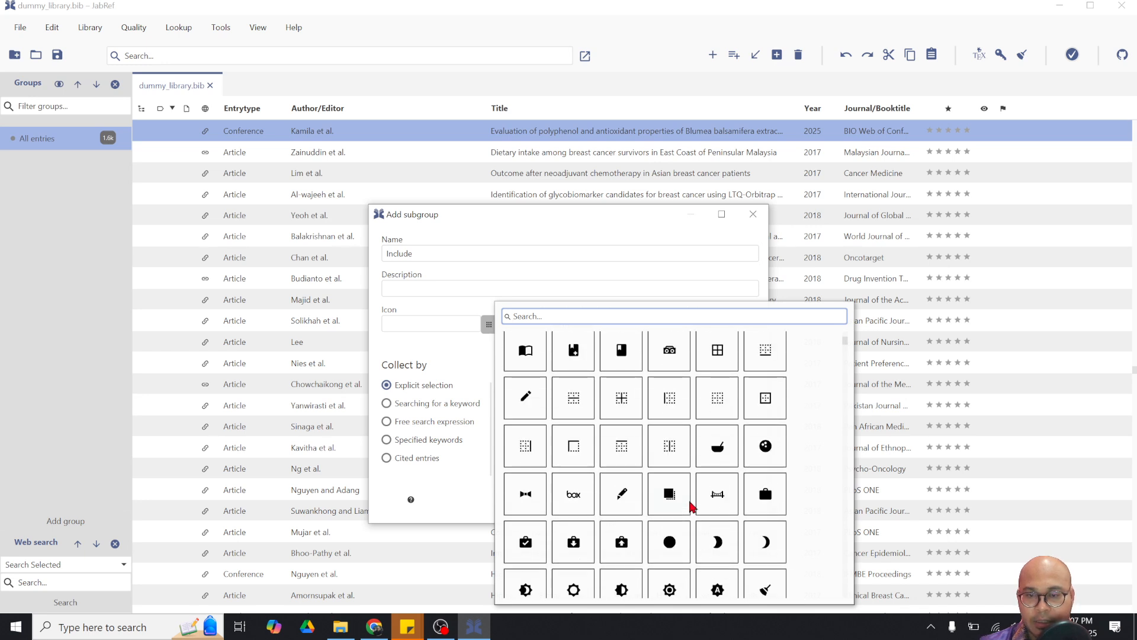
{"action": "scroll", "coordinate": [692, 505], "scroll_direction": "down", "scroll_amount": 15}
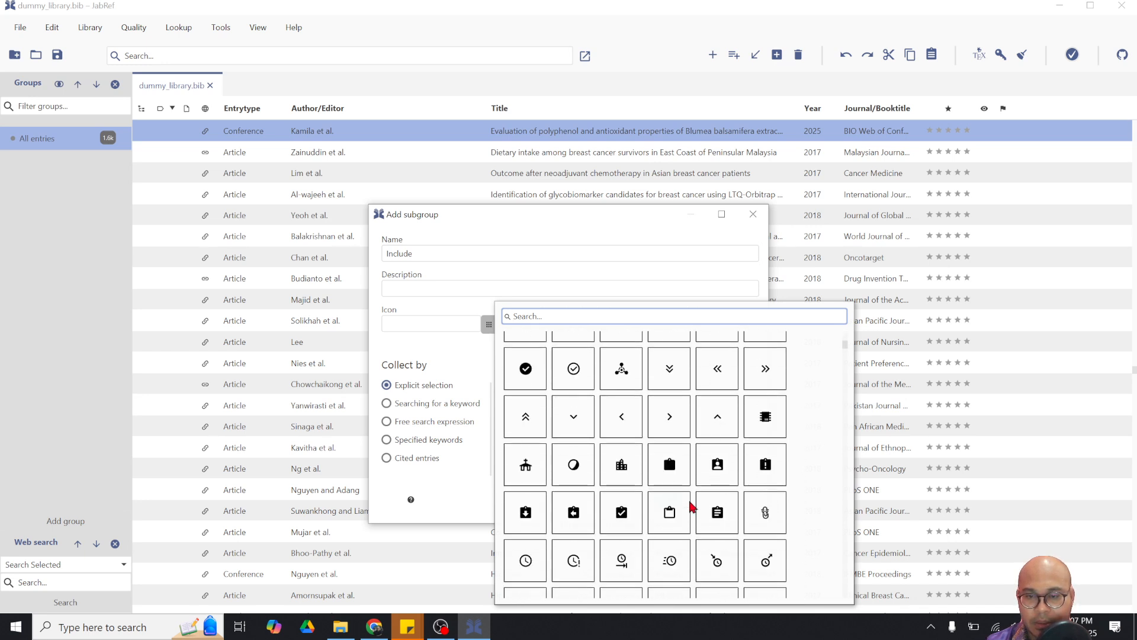
{"action": "scroll", "coordinate": [710, 491], "scroll_direction": "up", "scroll_amount": 3}
{"action": "left_click", "coordinate": [767, 378]}
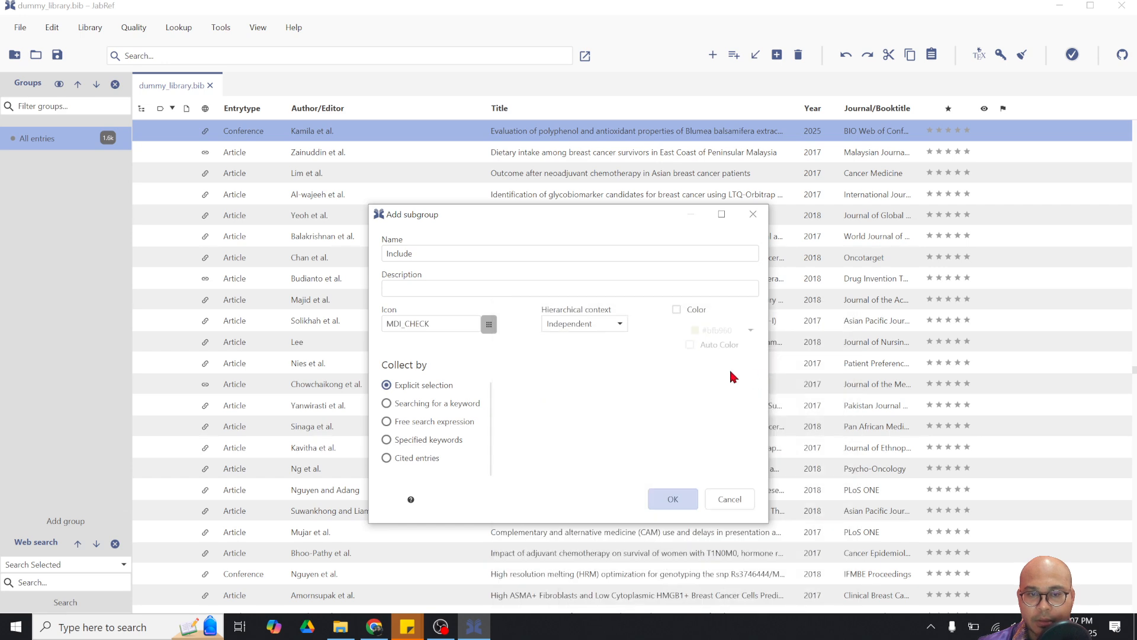
{"action": "left_click", "coordinate": [489, 324]}
{"action": "scroll", "coordinate": [722, 474], "scroll_direction": "down", "scroll_amount": 10}
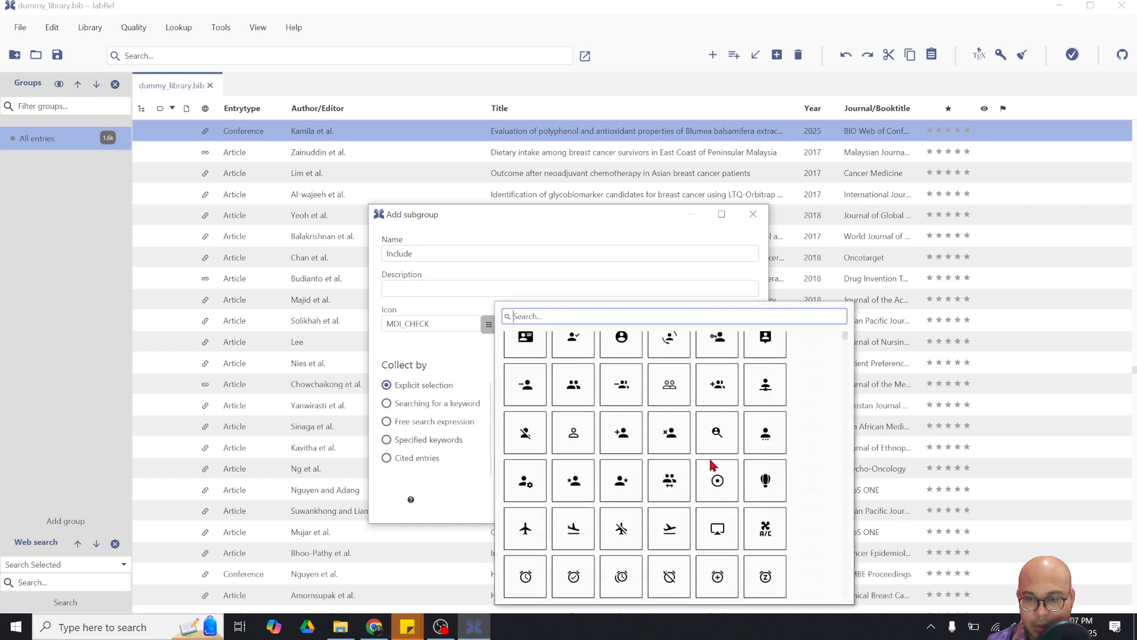
{"action": "scroll", "coordinate": [751, 487], "scroll_direction": "down", "scroll_amount": 10}
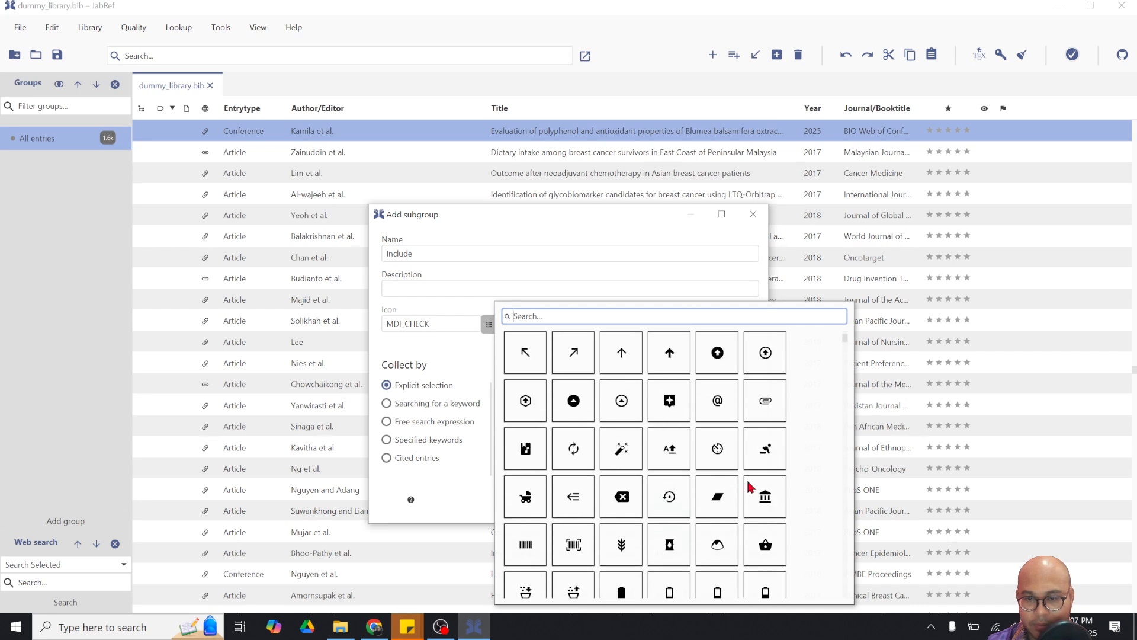
{"action": "scroll", "coordinate": [751, 487], "scroll_direction": "down", "scroll_amount": 10}
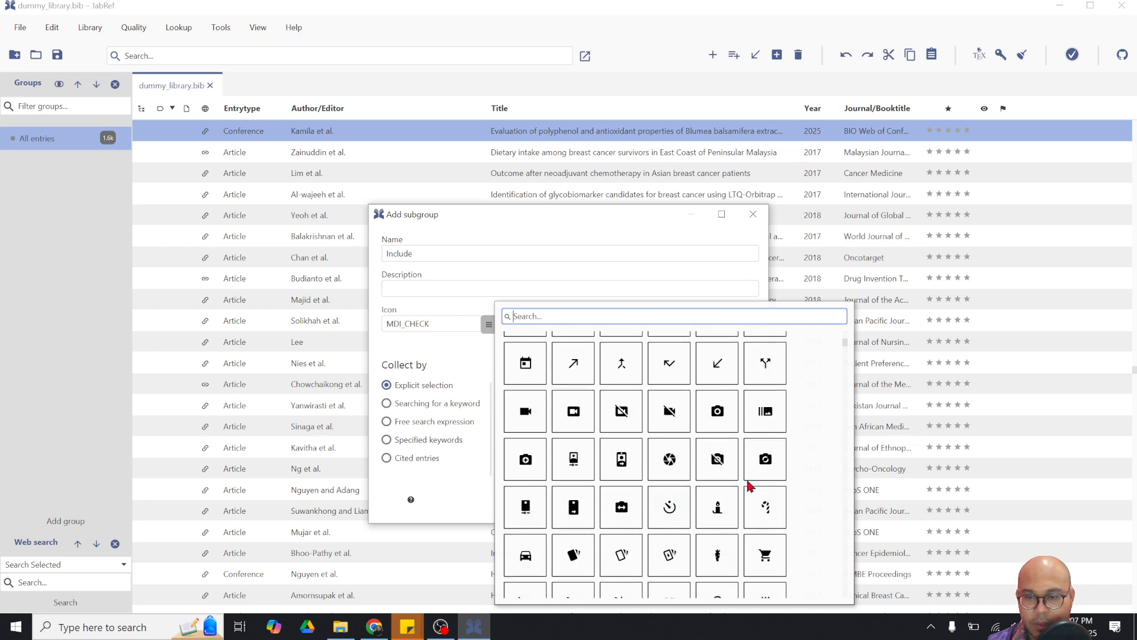
{"action": "scroll", "coordinate": [751, 486], "scroll_direction": "up", "scroll_amount": 1}
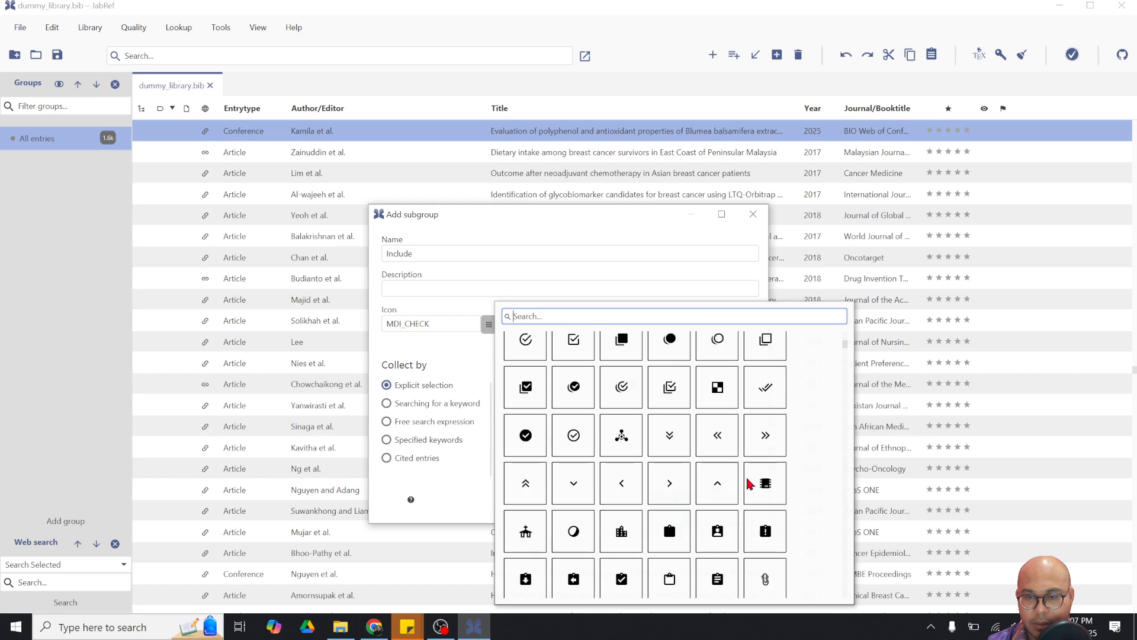
{"action": "scroll", "coordinate": [749, 483], "scroll_direction": "up", "scroll_amount": 2}
{"action": "left_click", "coordinate": [774, 428]}
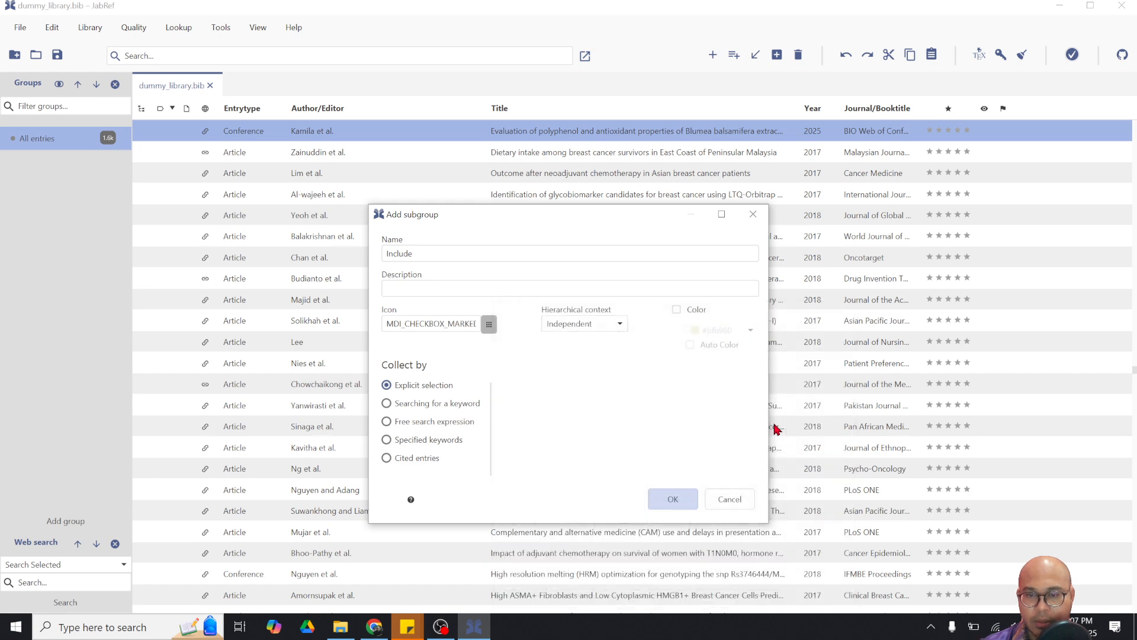
Give the Include group a green colour and create it
{"action": "left_click", "coordinate": [677, 310]}
{"action": "left_click", "coordinate": [718, 330]}
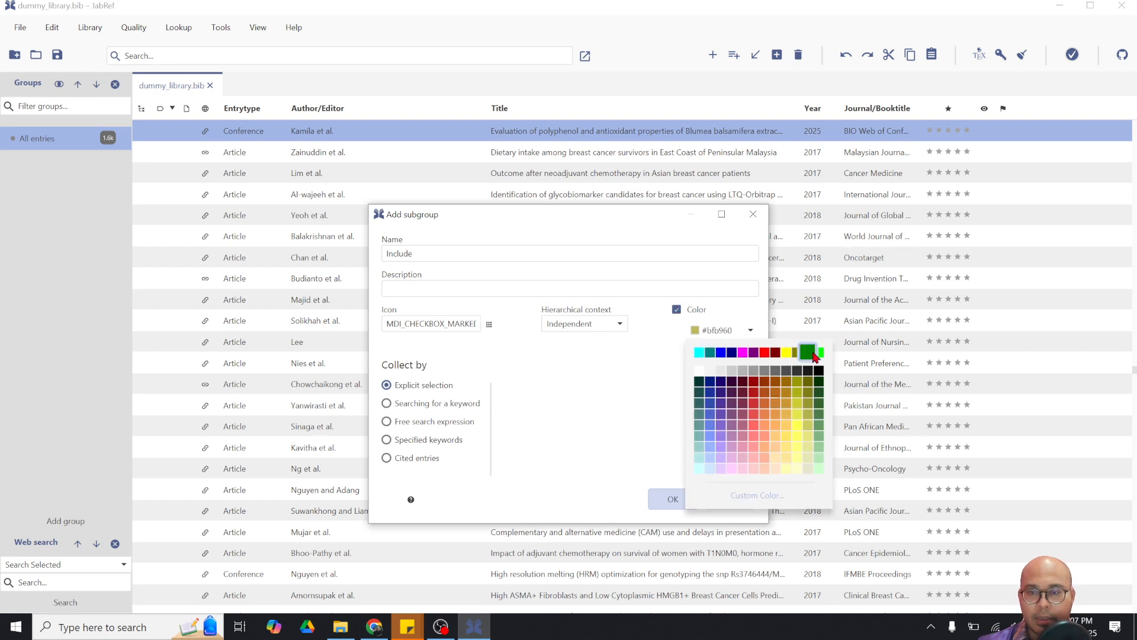
{"action": "left_click", "coordinate": [817, 354]}
{"action": "left_click", "coordinate": [670, 498]}
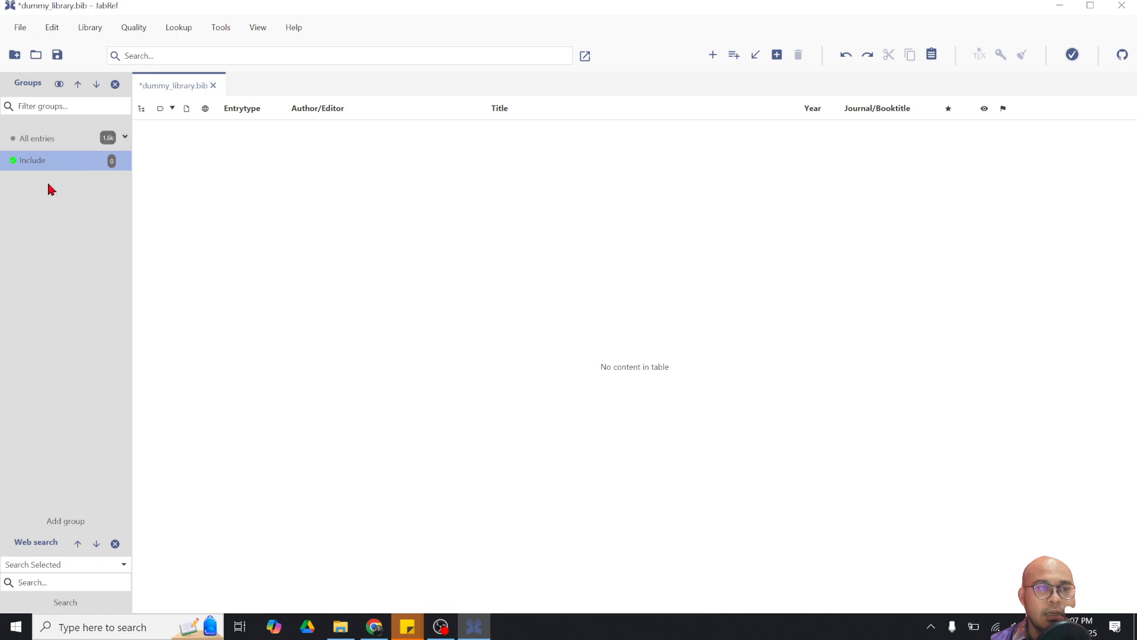
Check the empty Include group, then go back to listing All entries
{"action": "right_click", "coordinate": [61, 138]}
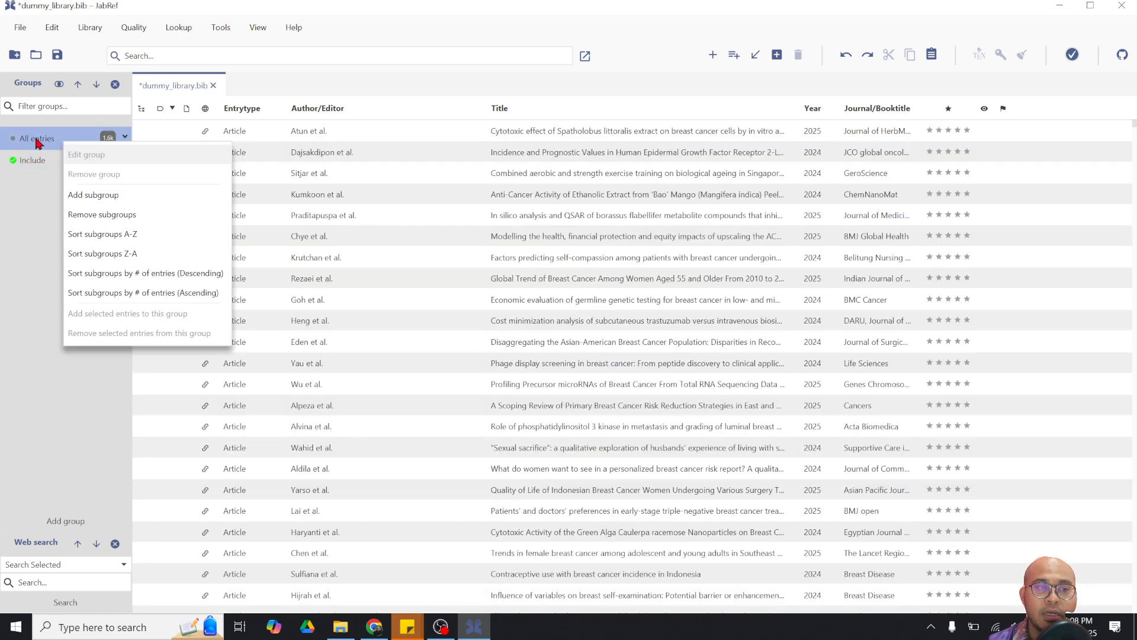
{"action": "left_click", "coordinate": [32, 161]}
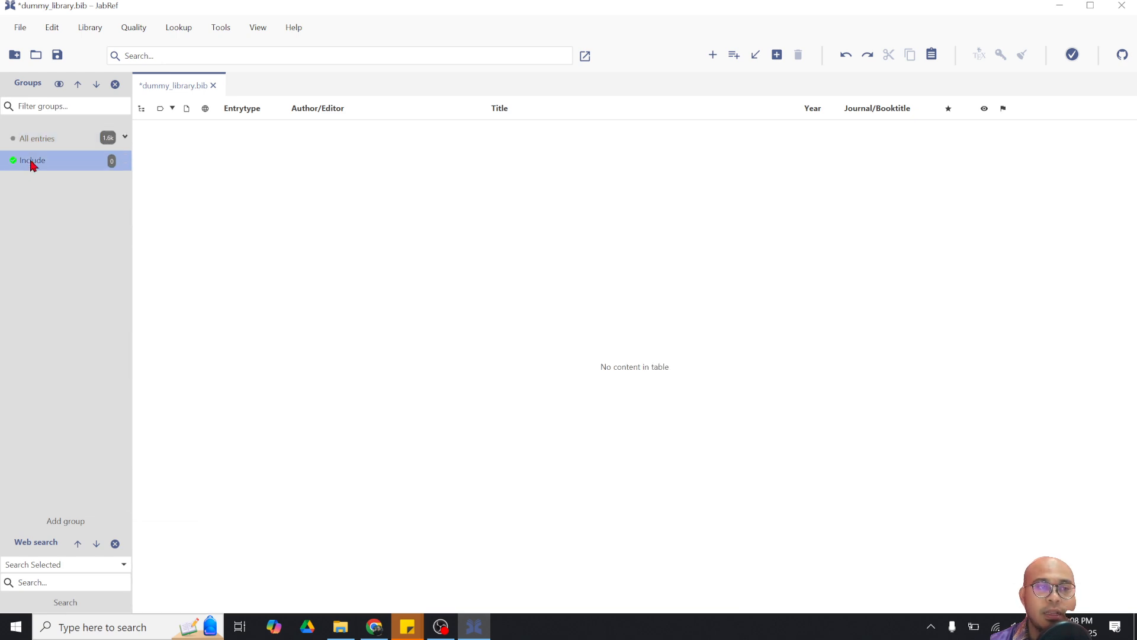
{"action": "right_click", "coordinate": [32, 165]}
{"action": "left_click", "coordinate": [33, 140]}
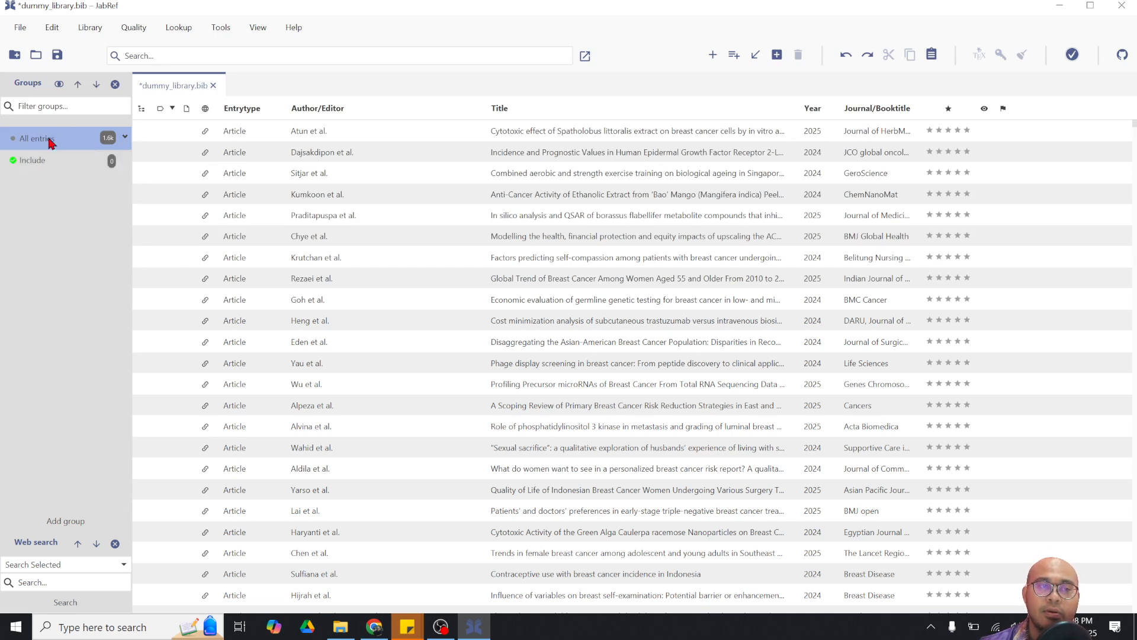
{"action": "right_click", "coordinate": [51, 142]}
Start an Exclude subgroup under All entries with the MDI_CLOSE_CIRCLE icon
{"action": "left_click", "coordinate": [89, 191]}
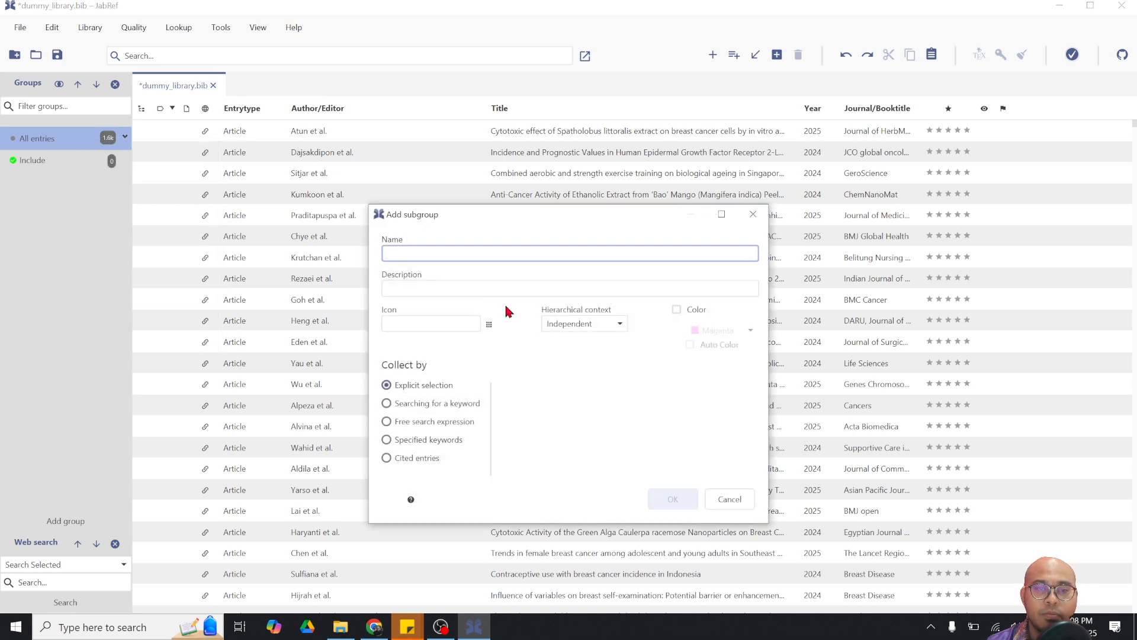
{"action": "type", "text": "Exclude"}
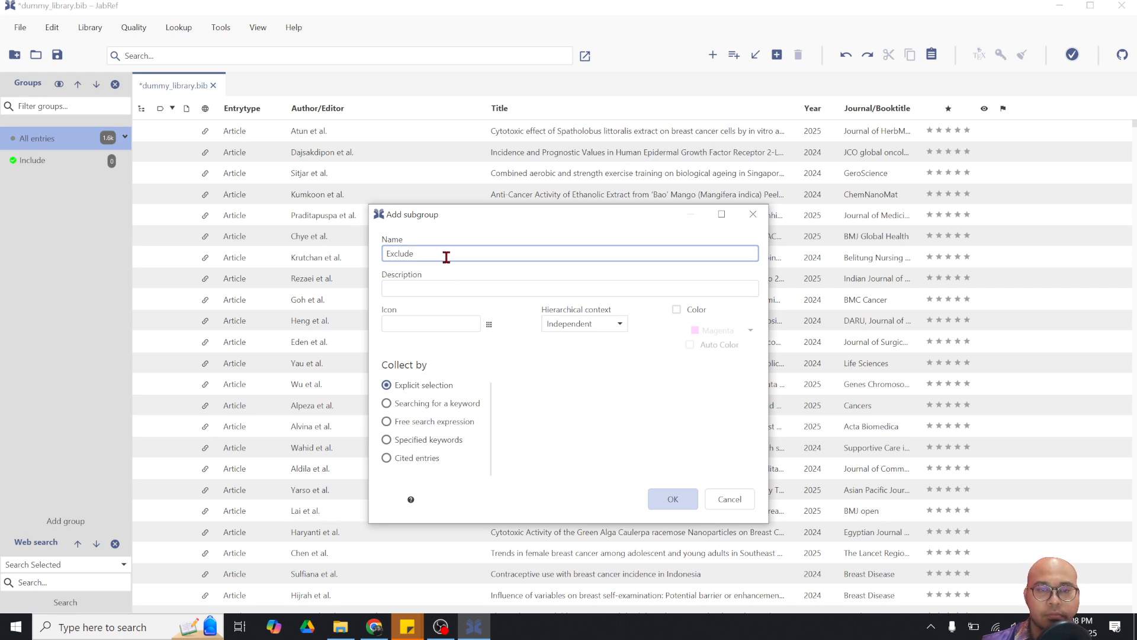
{"action": "left_click", "coordinate": [489, 324]}
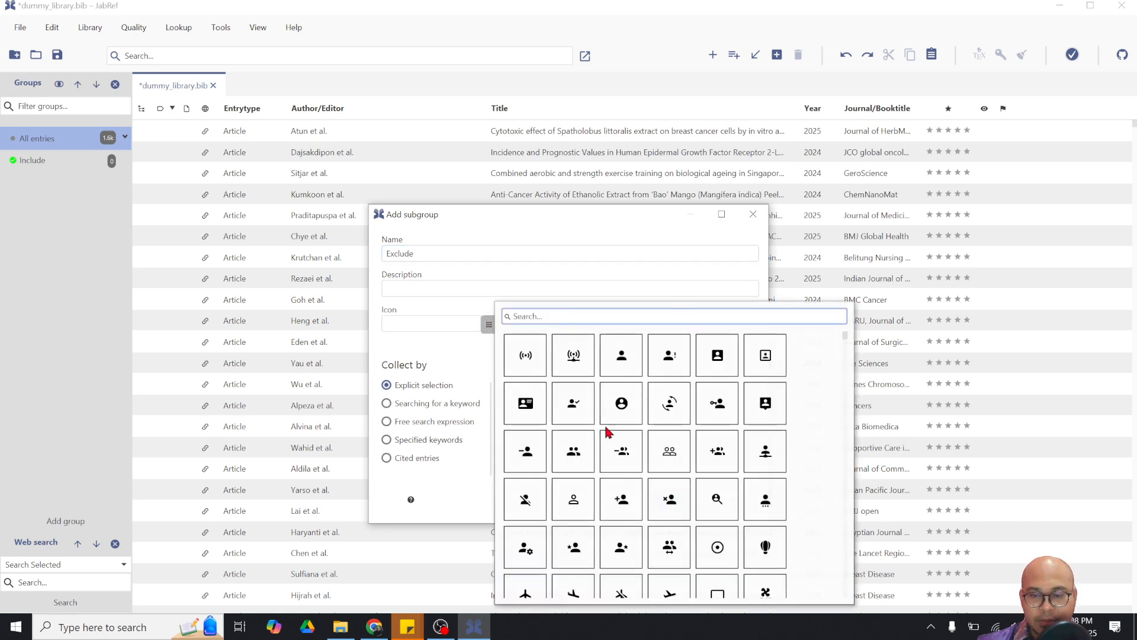
{"action": "scroll", "coordinate": [663, 477], "scroll_direction": "down", "scroll_amount": 15}
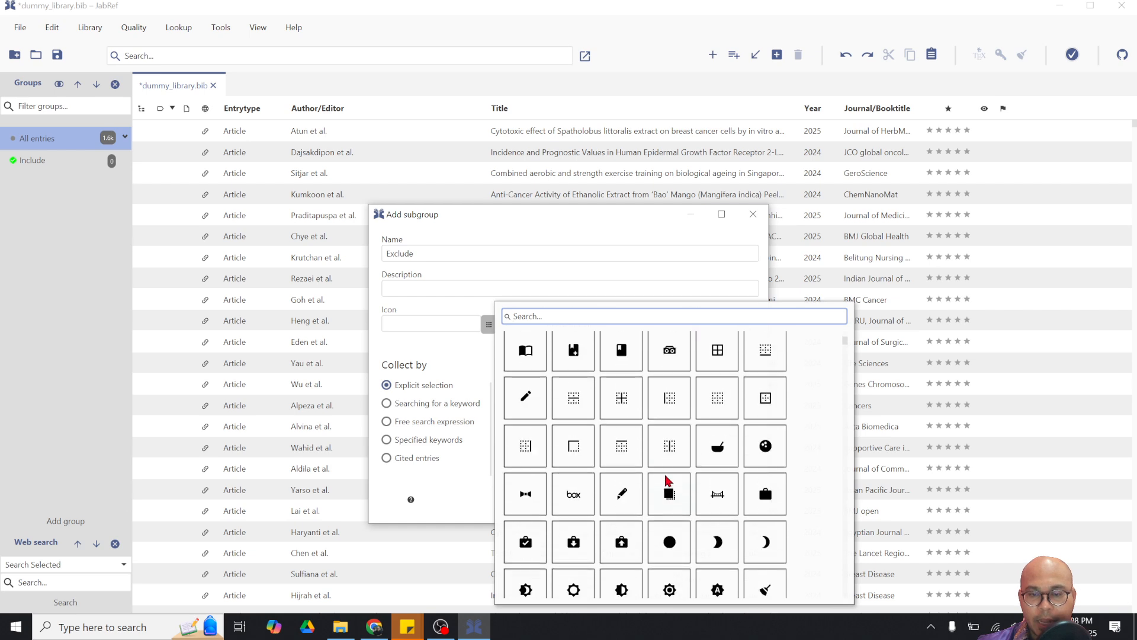
{"action": "scroll", "coordinate": [668, 478], "scroll_direction": "down", "scroll_amount": 10}
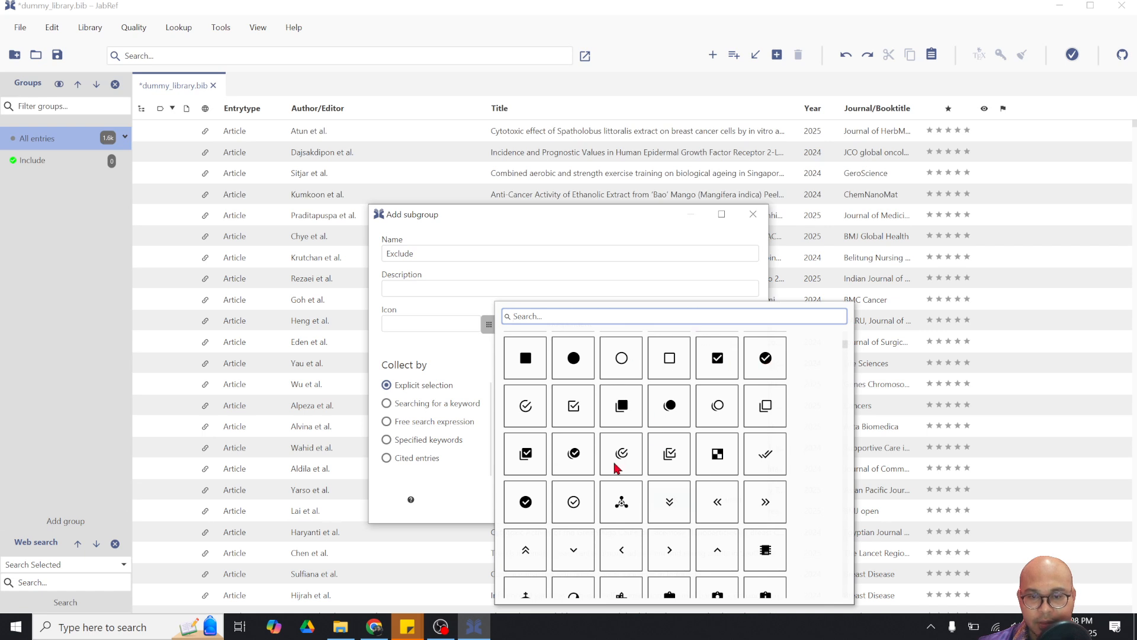
{"action": "scroll", "coordinate": [597, 472], "scroll_direction": "down", "scroll_amount": 2}
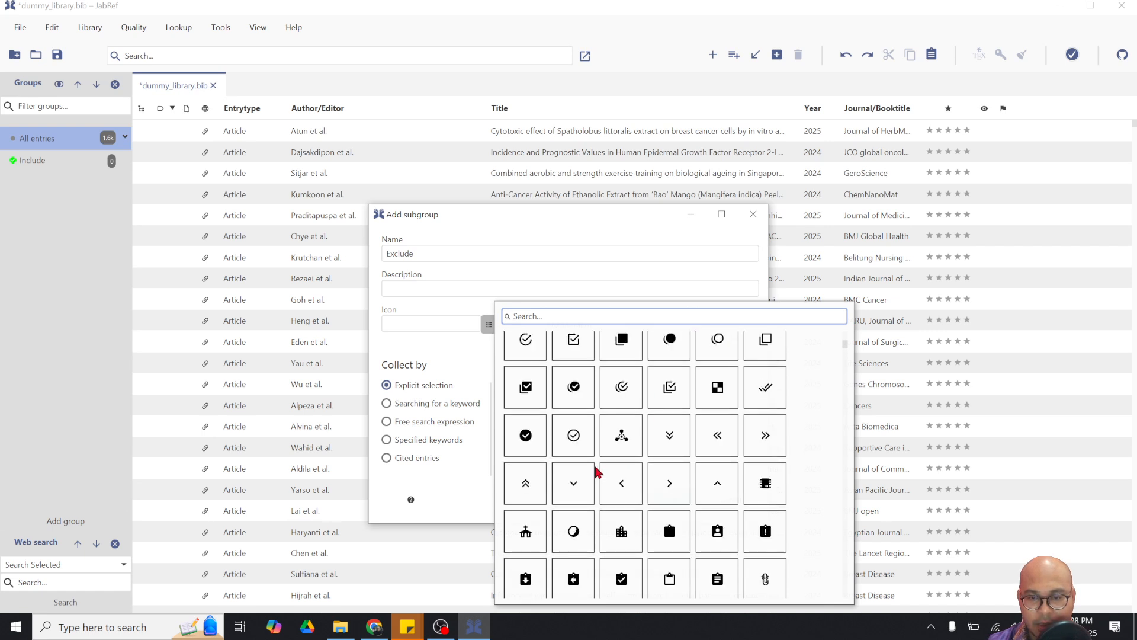
{"action": "scroll", "coordinate": [597, 472], "scroll_direction": "down", "scroll_amount": 5}
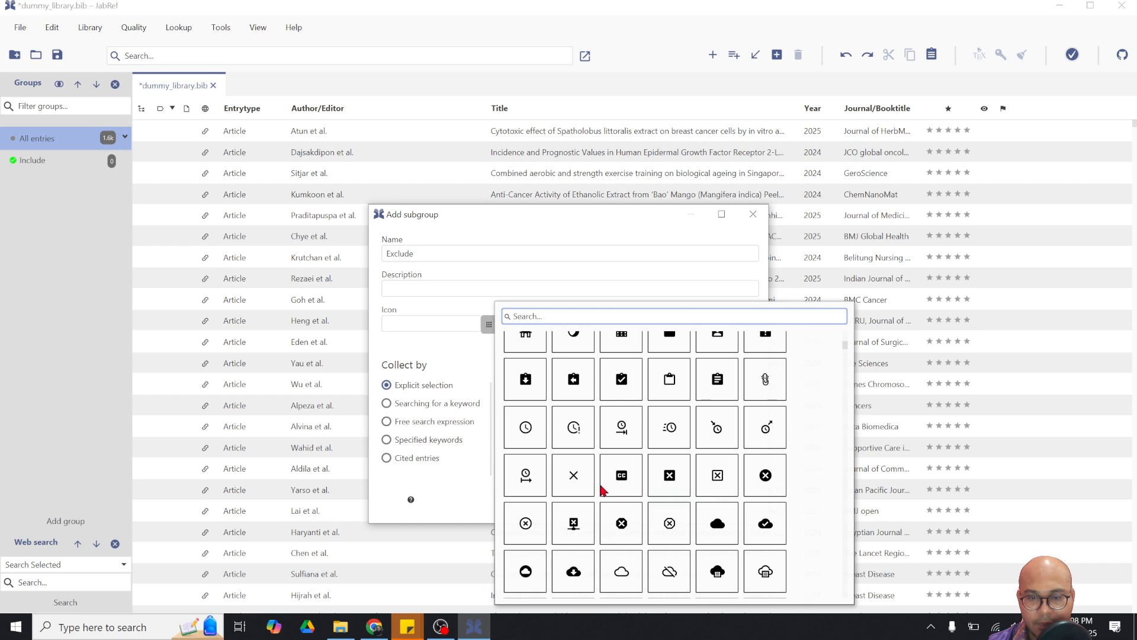
{"action": "left_click", "coordinate": [777, 474]}
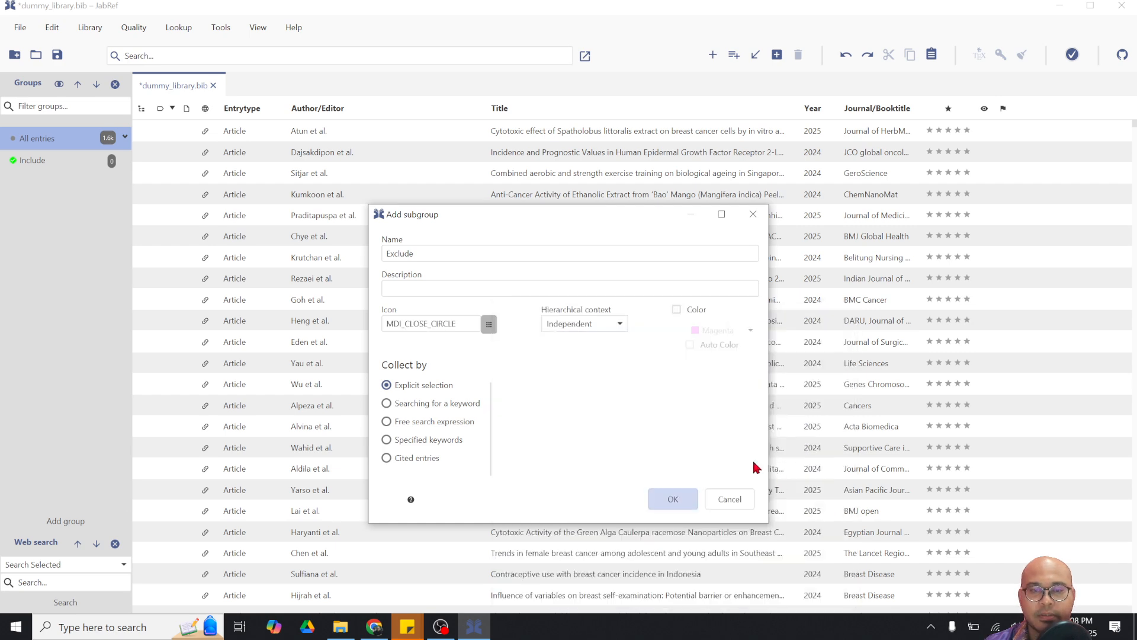
Colour the Exclude group red, create it, and list all entries again
{"action": "left_click", "coordinate": [696, 311]}
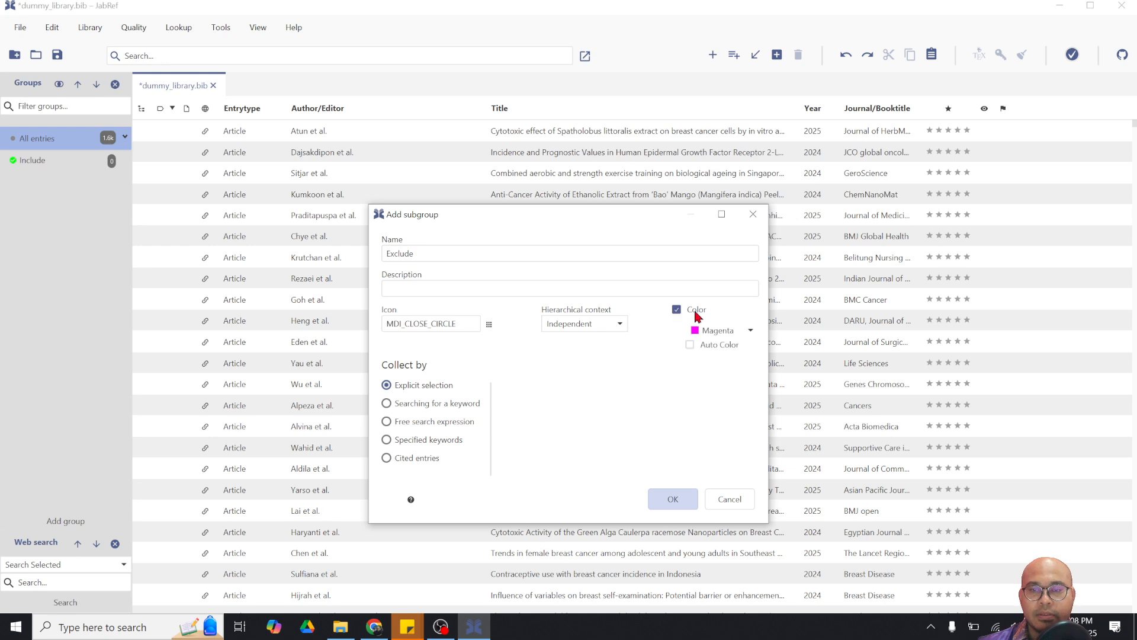
{"action": "left_click", "coordinate": [718, 330]}
{"action": "left_click", "coordinate": [763, 355]}
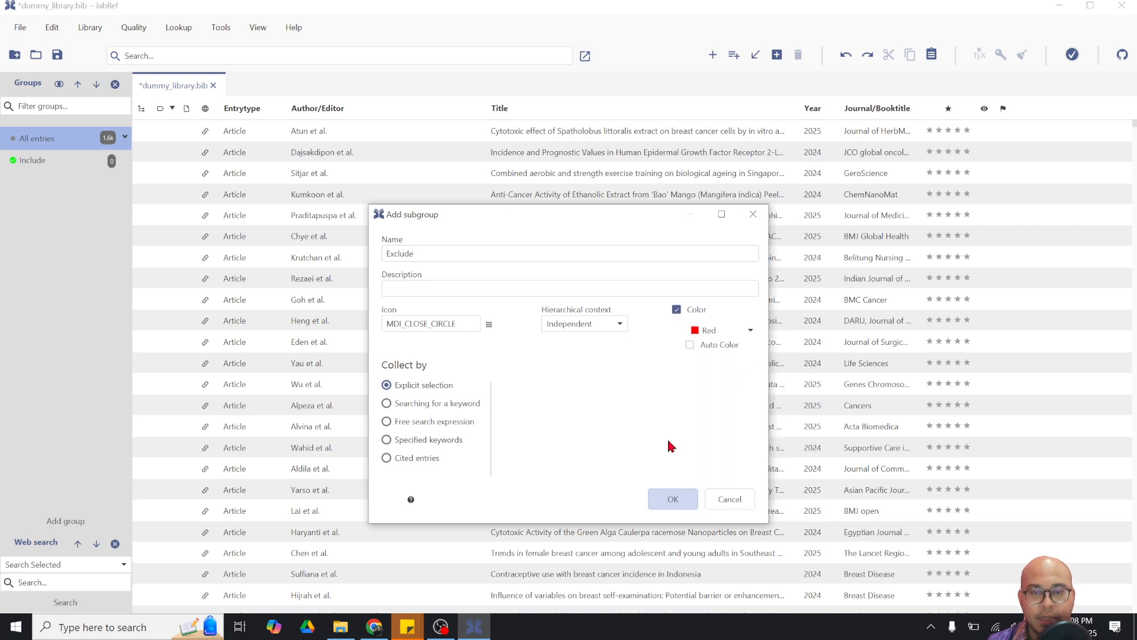
{"action": "left_click", "coordinate": [674, 501]}
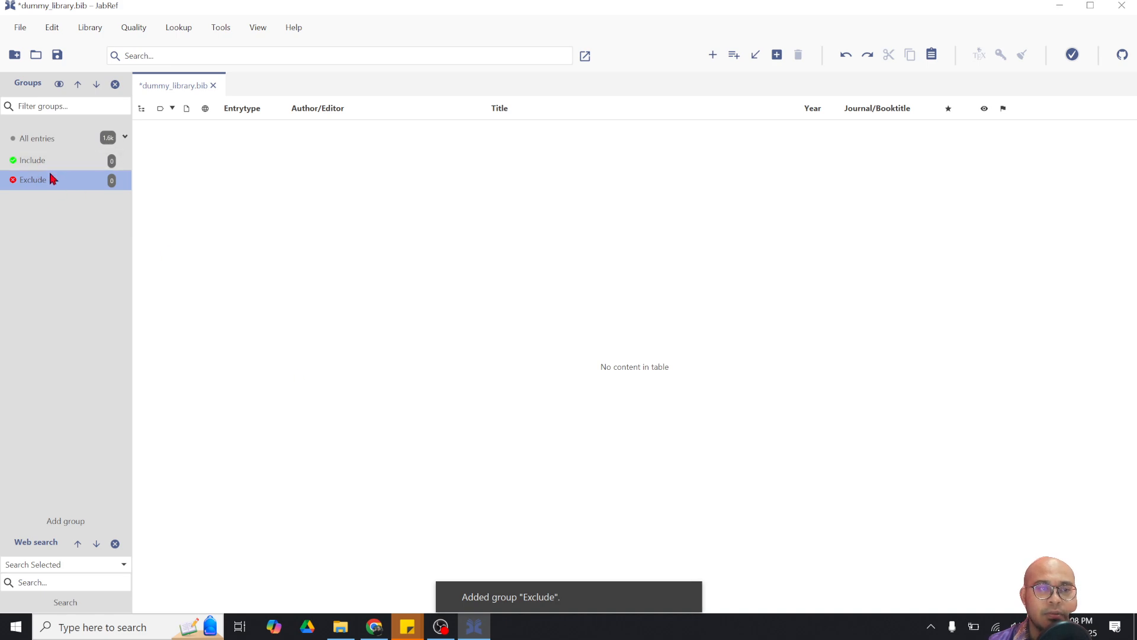
{"action": "left_click", "coordinate": [48, 141]}
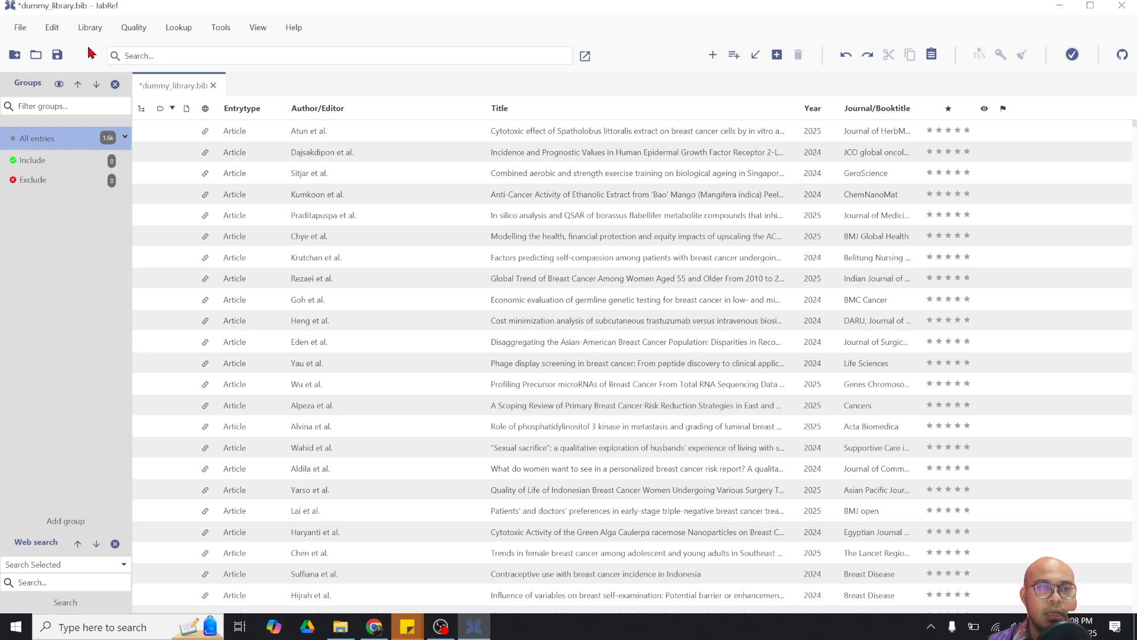
Save dummy_library.bib and open the first entry, Atun2025, in the entry editor
{"action": "left_click", "coordinate": [58, 54]}
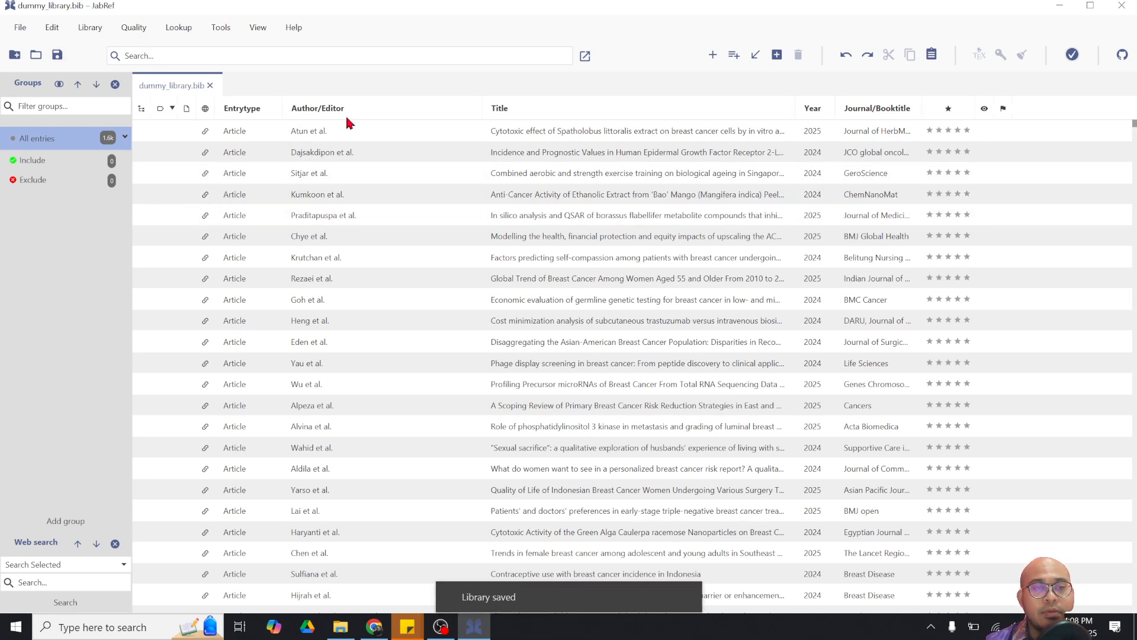
{"action": "left_click", "coordinate": [477, 131]}
{"action": "double_click", "coordinate": [478, 131]}
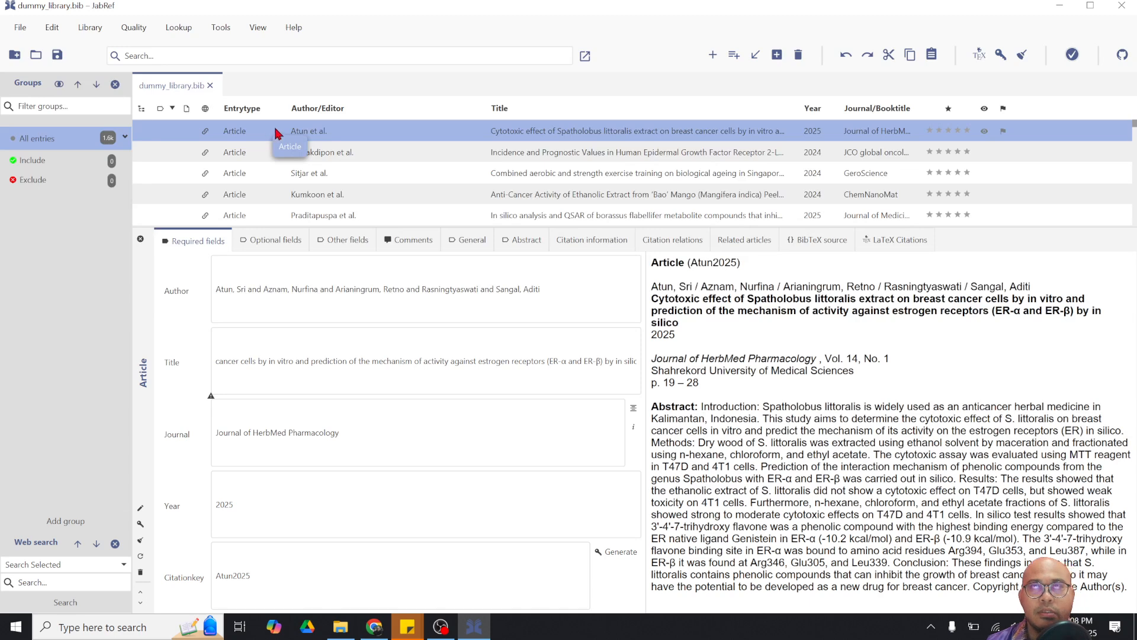
Drag the first three articles into Include, and the Bao mango and Borassus flabellifer articles into Exclude
{"action": "left_click_drag", "start_coordinate": [281, 133], "coordinate": [41, 165]}
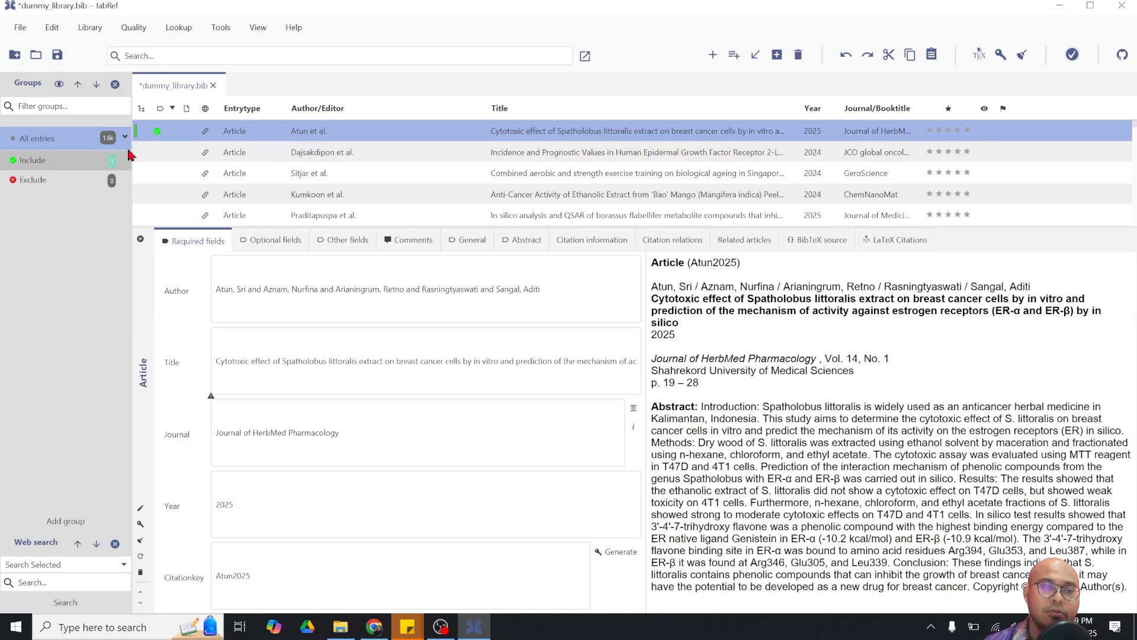
{"action": "left_click_drag", "start_coordinate": [314, 149], "coordinate": [37, 167]}
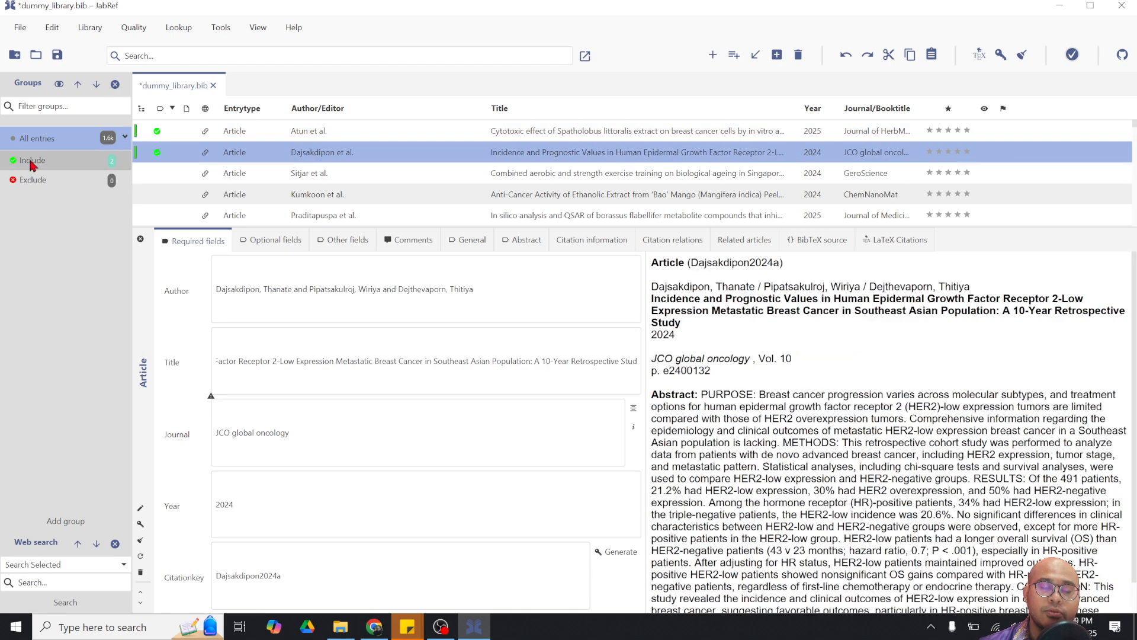
{"action": "left_click_drag", "start_coordinate": [374, 178], "coordinate": [36, 166]}
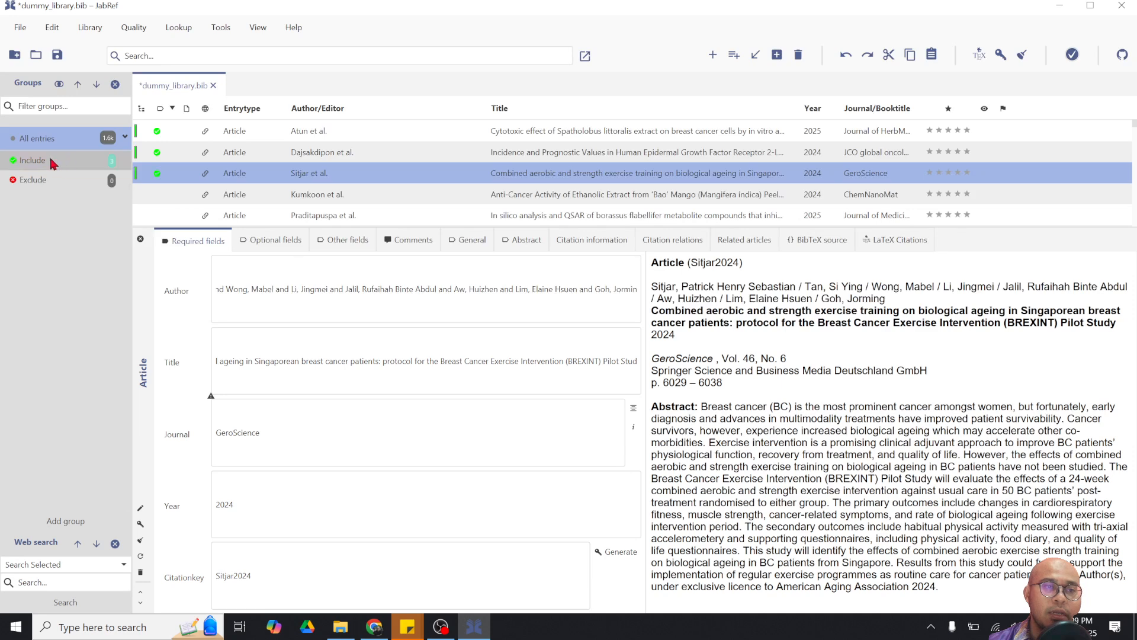
{"action": "scroll", "coordinate": [331, 201], "scroll_direction": "down", "scroll_amount": 1}
{"action": "left_click_drag", "start_coordinate": [329, 145], "coordinate": [41, 180]}
{"action": "left_click_drag", "start_coordinate": [172, 164], "coordinate": [36, 187]}
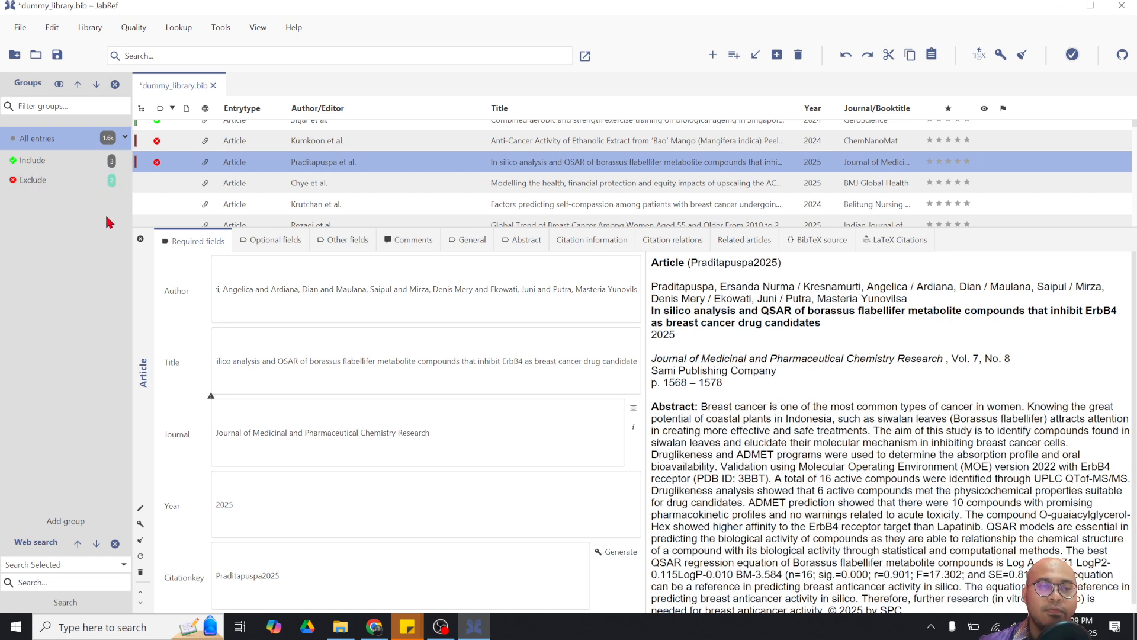
Edit the Exclude group, trim the added '- not in articel' text to keep the name 'Exclude', and close
{"action": "left_click", "coordinate": [45, 180]}
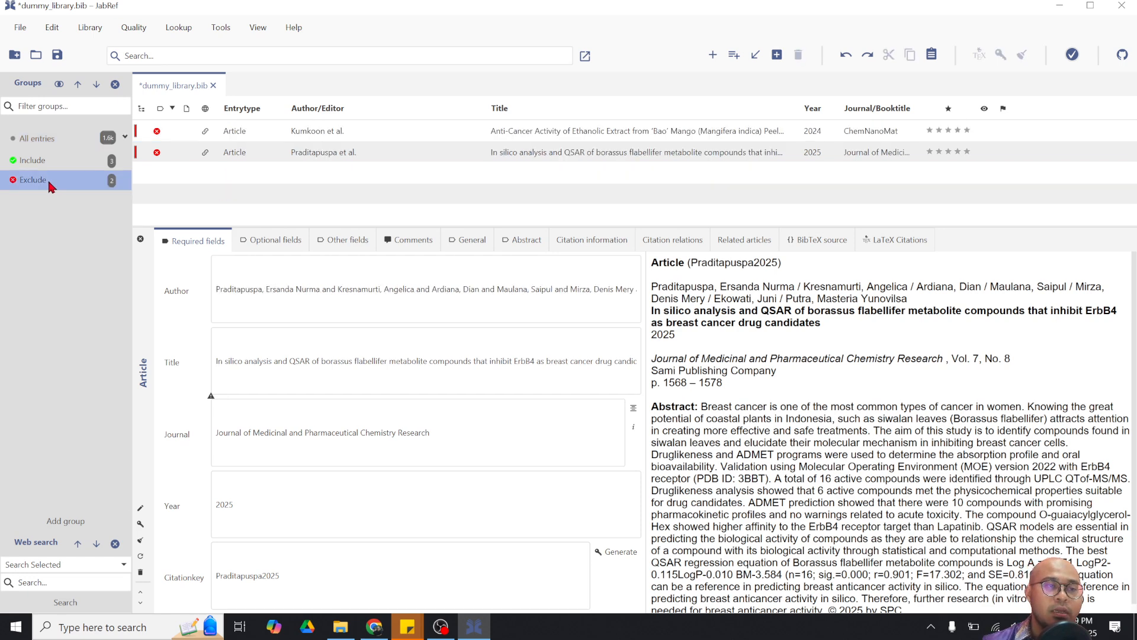
{"action": "right_click", "coordinate": [49, 183]}
{"action": "left_click", "coordinate": [70, 194]}
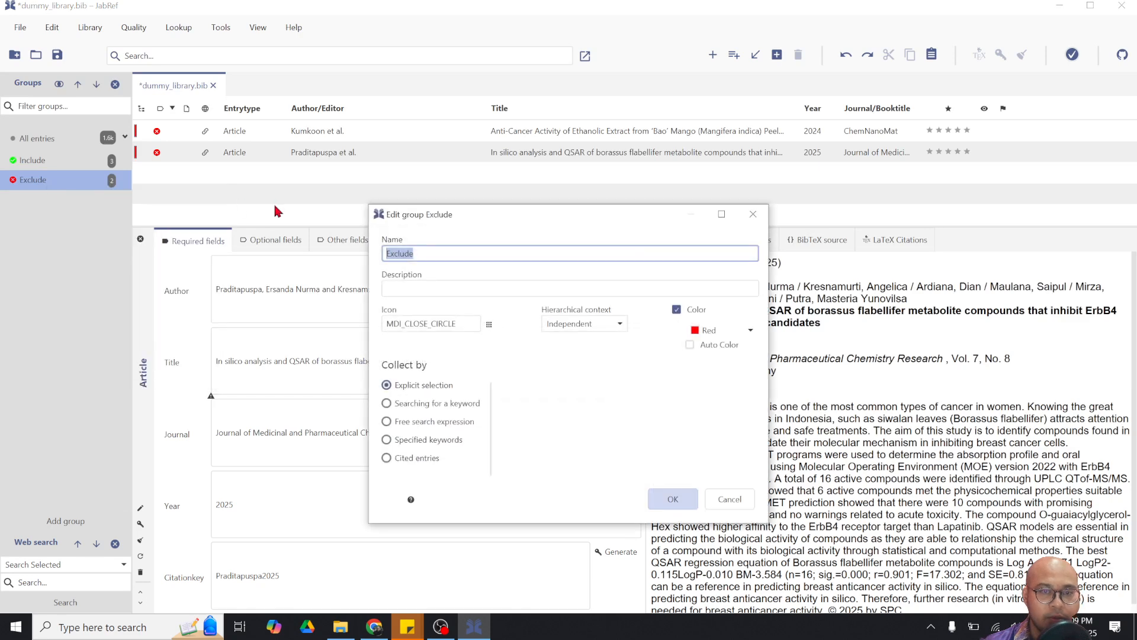
{"action": "left_click", "coordinate": [437, 254]}
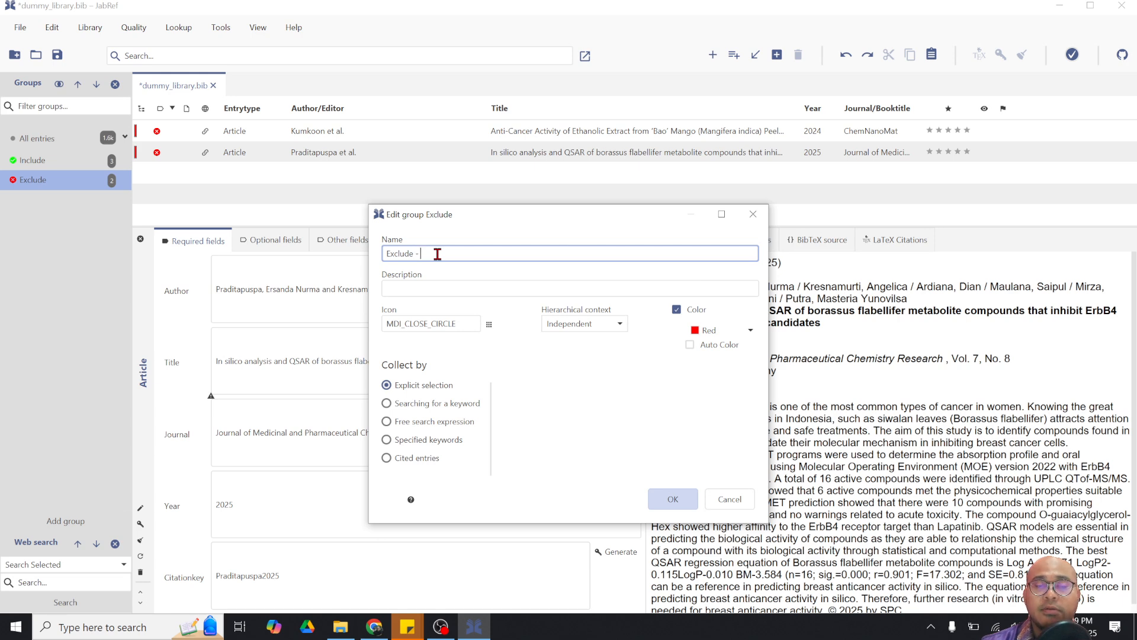
{"action": "type", "text": "- n"}
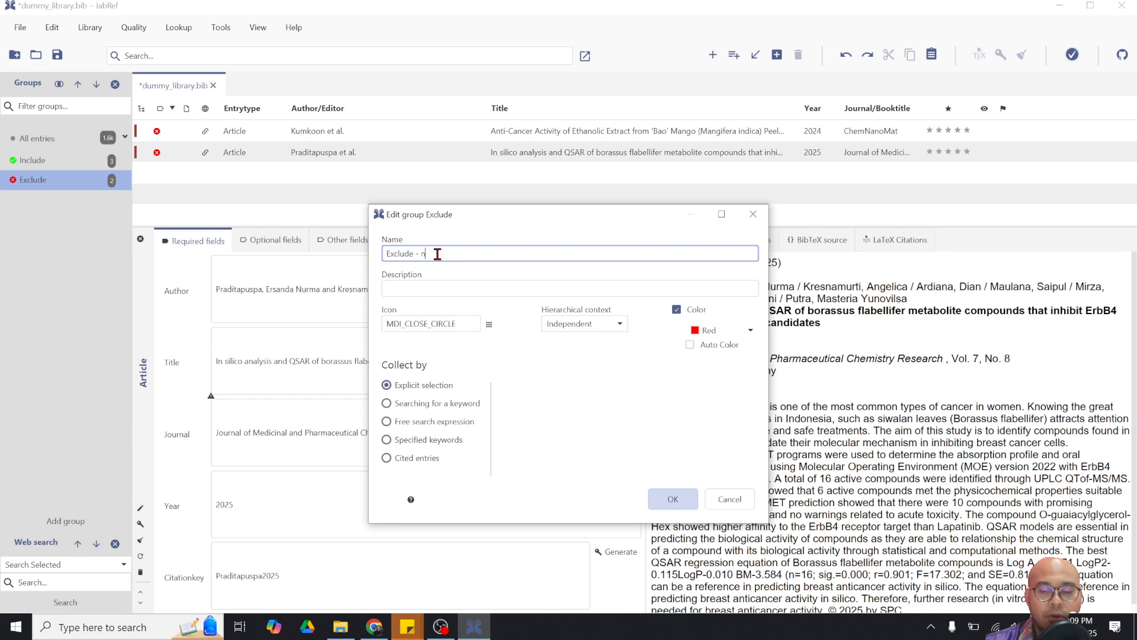
{"action": "type", "text": "ot in arti"}
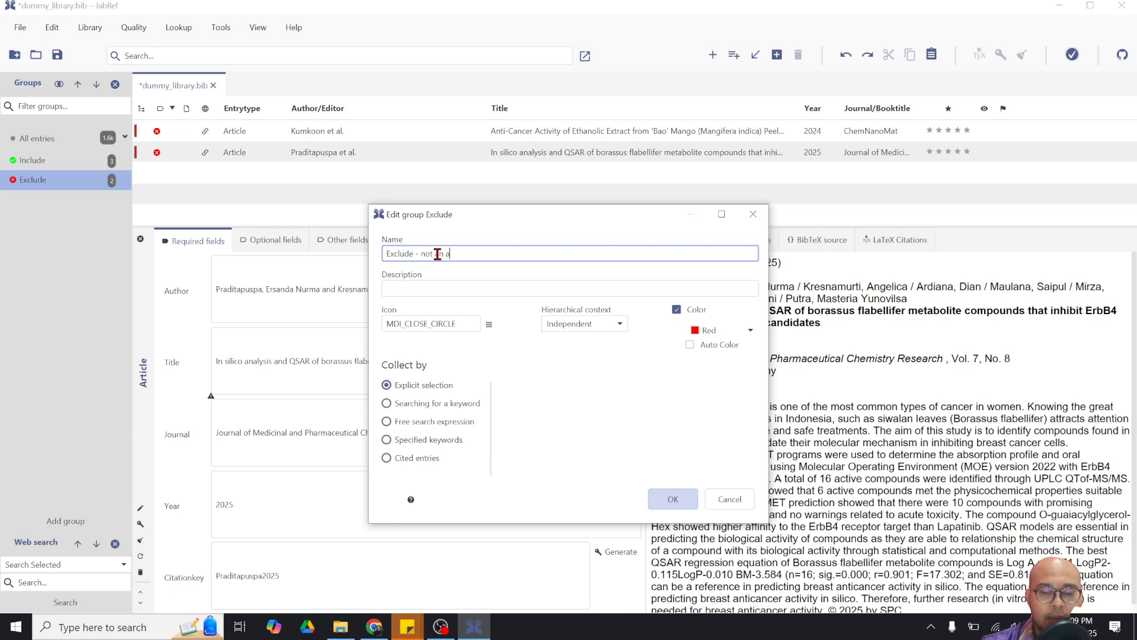
{"action": "type", "text": "cel"}
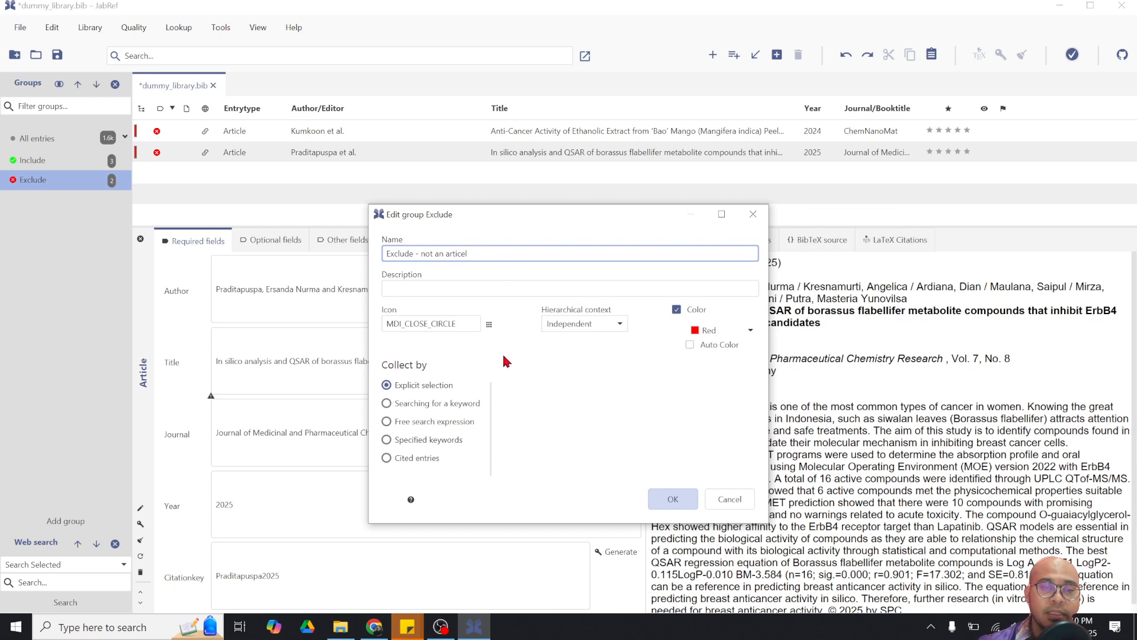
{"action": "key", "text": "BackSpace"}
{"action": "key", "text": "BackSpace"}
{"action": "key", "text": "BackSpace"}
{"action": "key", "text": "BackSpace"}
{"action": "key", "text": "BackSpace"}
{"action": "key", "text": "BackSpace"}
{"action": "key", "text": "BackSpace"}
{"action": "key", "text": "BackSpace"}
{"action": "key", "text": "BackSpace"}
{"action": "key", "text": "BackSpace"}
{"action": "key", "text": "BackSpace"}
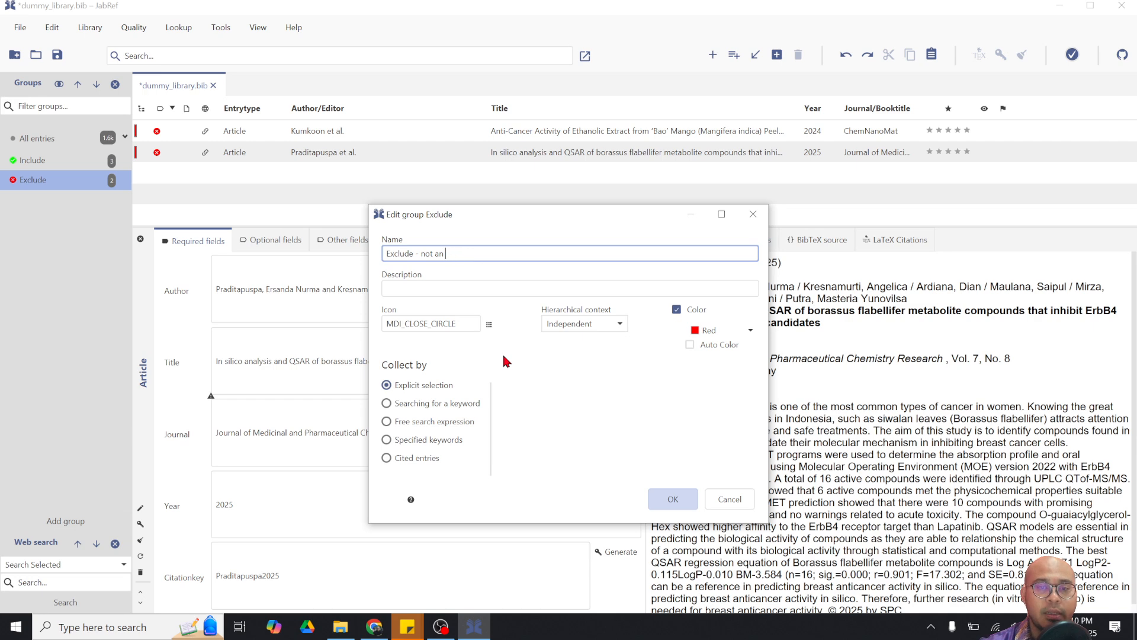
{"action": "key", "text": "BackSpace"}
{"action": "key", "text": "BackSpace"}
{"action": "key", "text": "BackSpace"}
{"action": "key", "text": "BackSpace"}
{"action": "key", "text": "BackSpace"}
{"action": "key", "text": "BackSpace"}
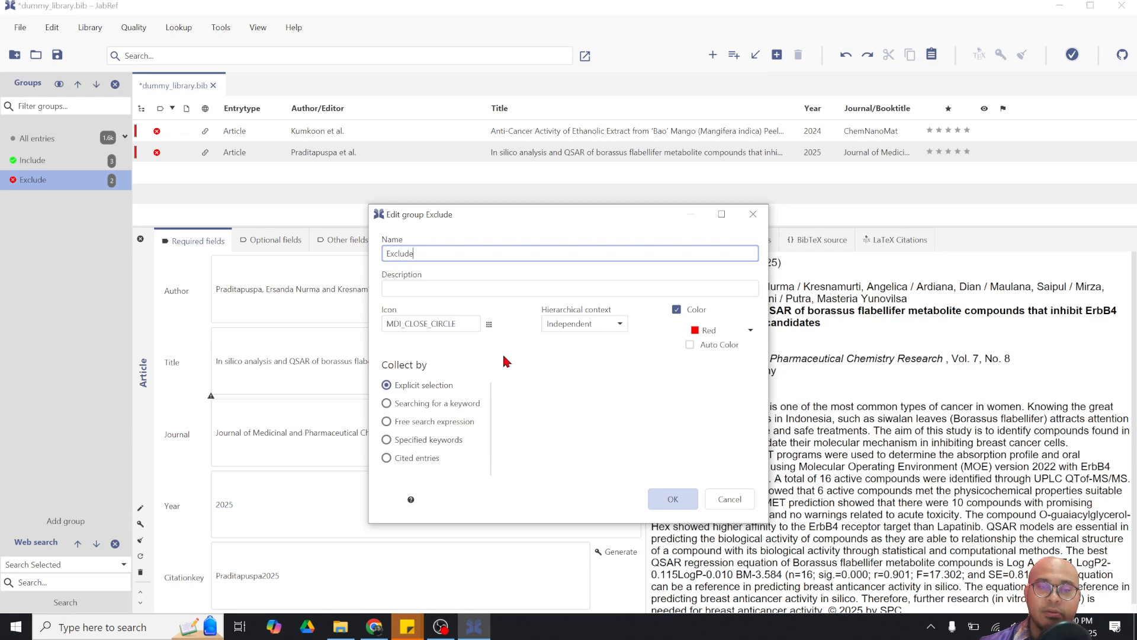
{"action": "left_click", "coordinate": [730, 498]}
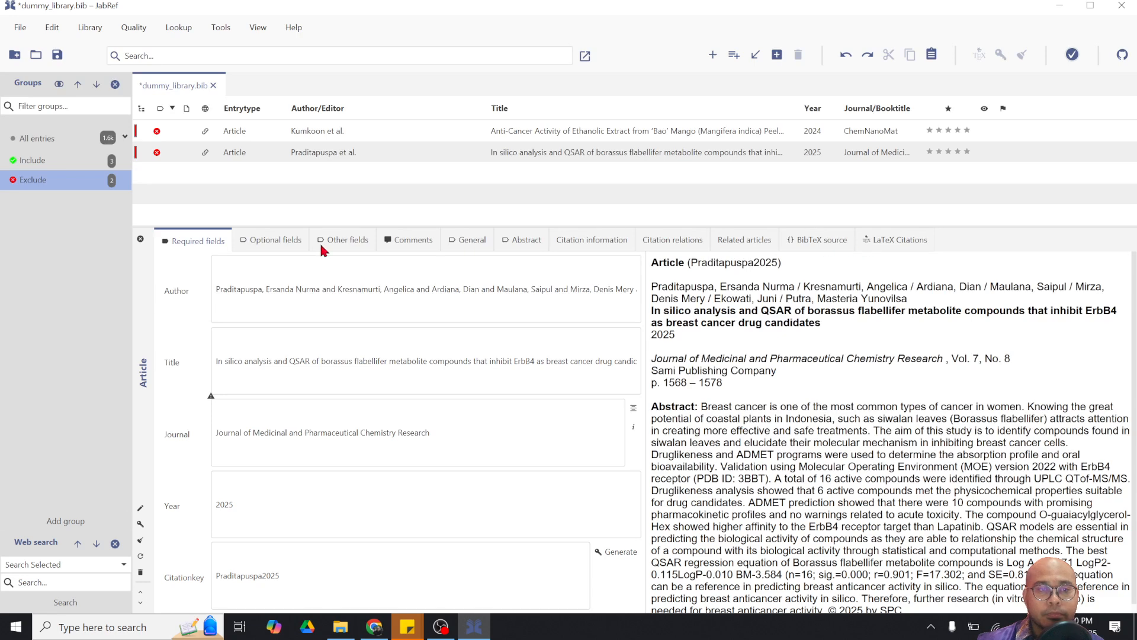
Close the entry editor and review the Include and Exclude groups' entries
{"action": "left_click", "coordinate": [140, 239]}
{"action": "left_click", "coordinate": [46, 168]}
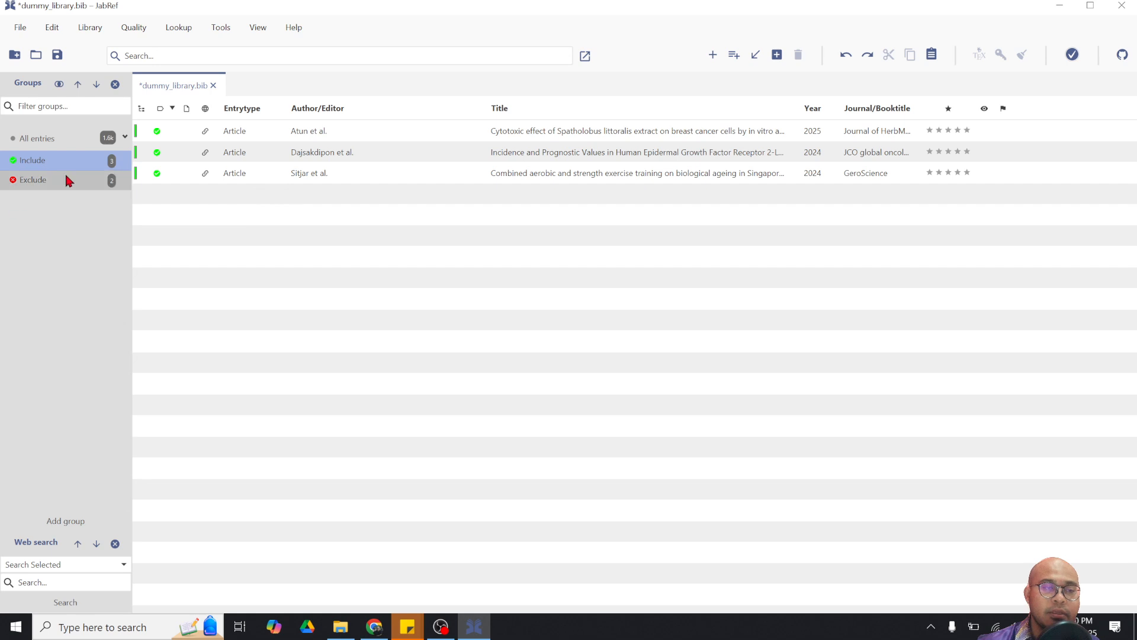
{"action": "left_click", "coordinate": [45, 186]}
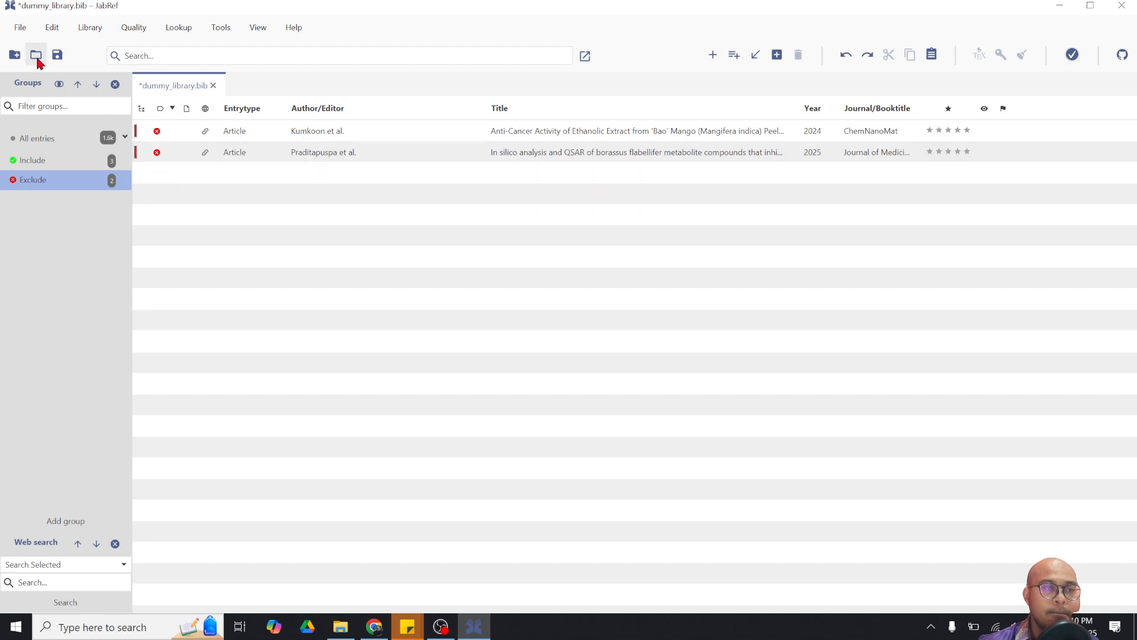
Save dummy_library.bib, check all entries, and filter back to the Include group
{"action": "left_click", "coordinate": [57, 56]}
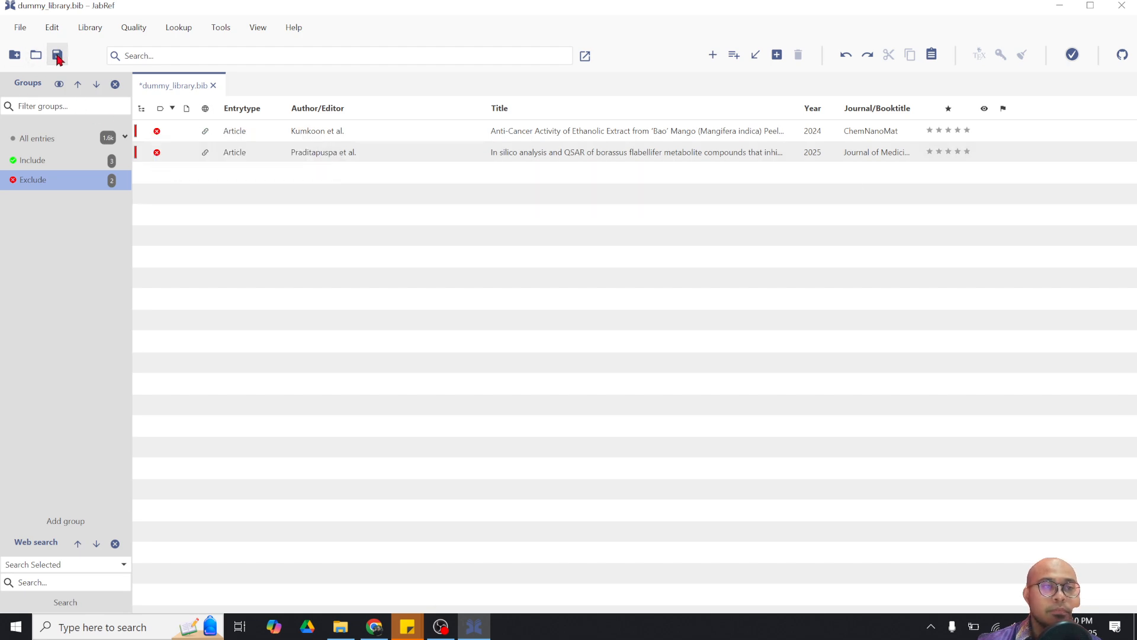
{"action": "left_click", "coordinate": [37, 158]}
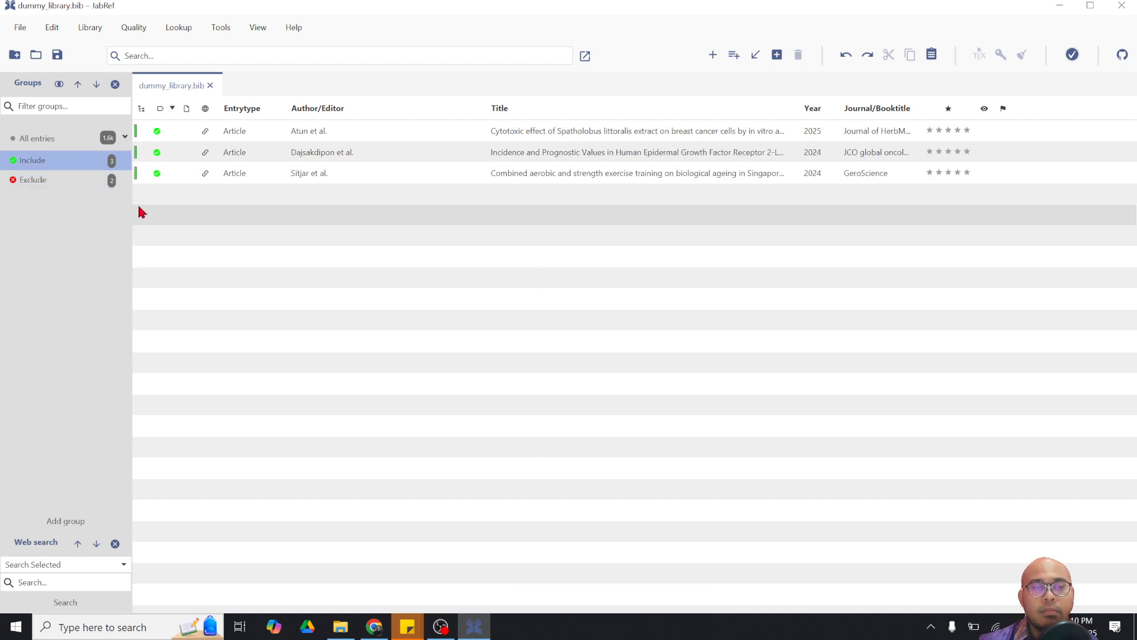
{"action": "left_click", "coordinate": [45, 139]}
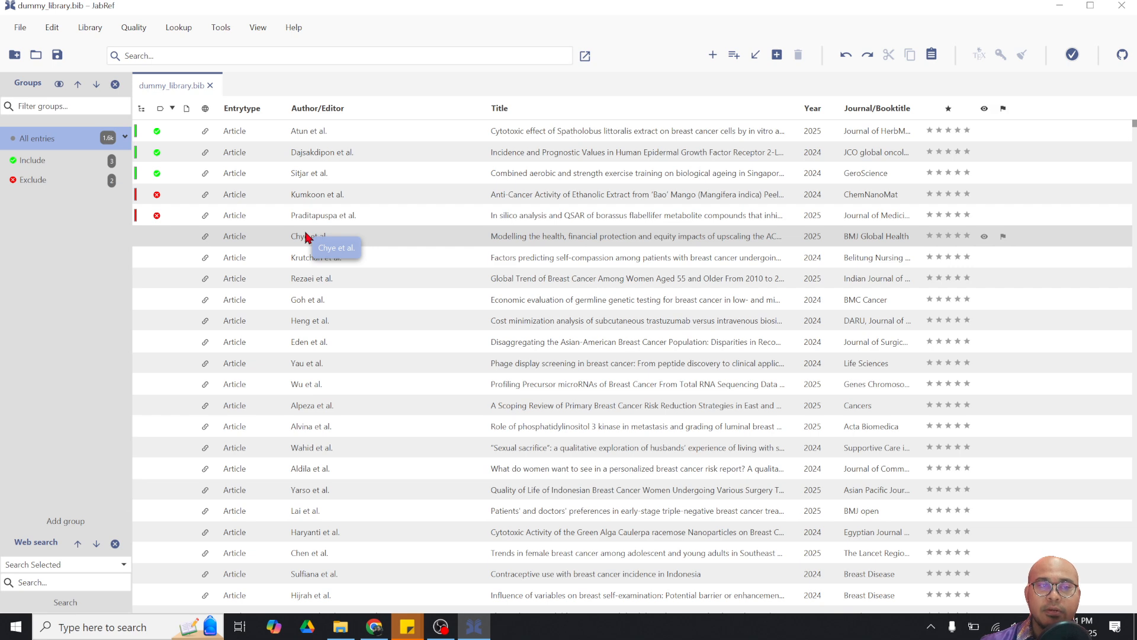
{"action": "left_click", "coordinate": [60, 163]}
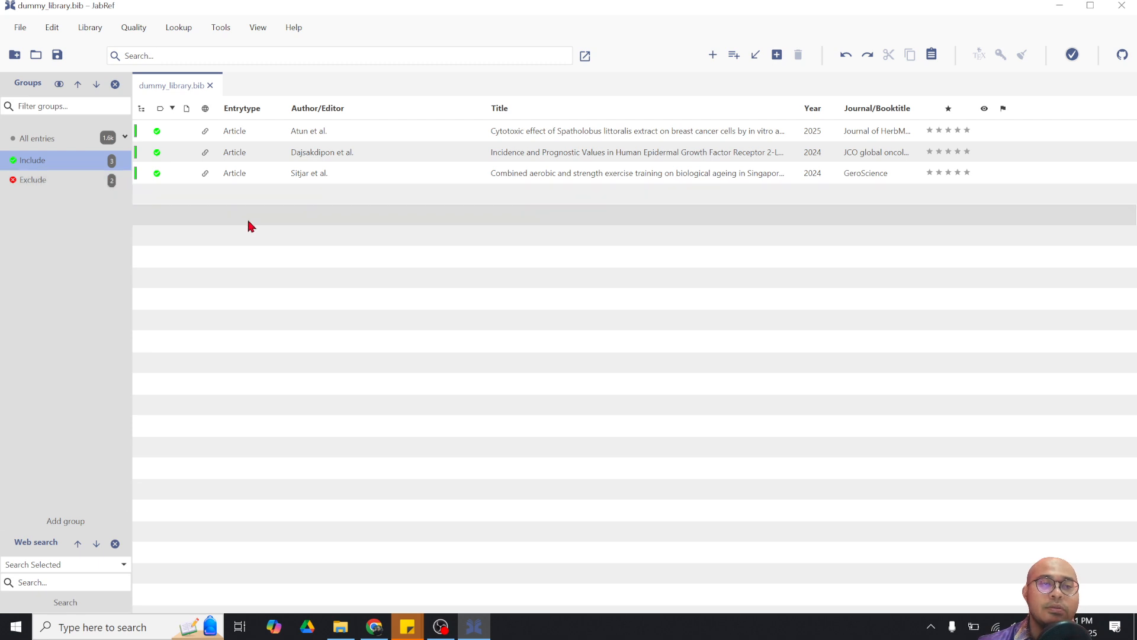
Create a new empty library and save it as include_only.bib
{"action": "left_click", "coordinate": [18, 55]}
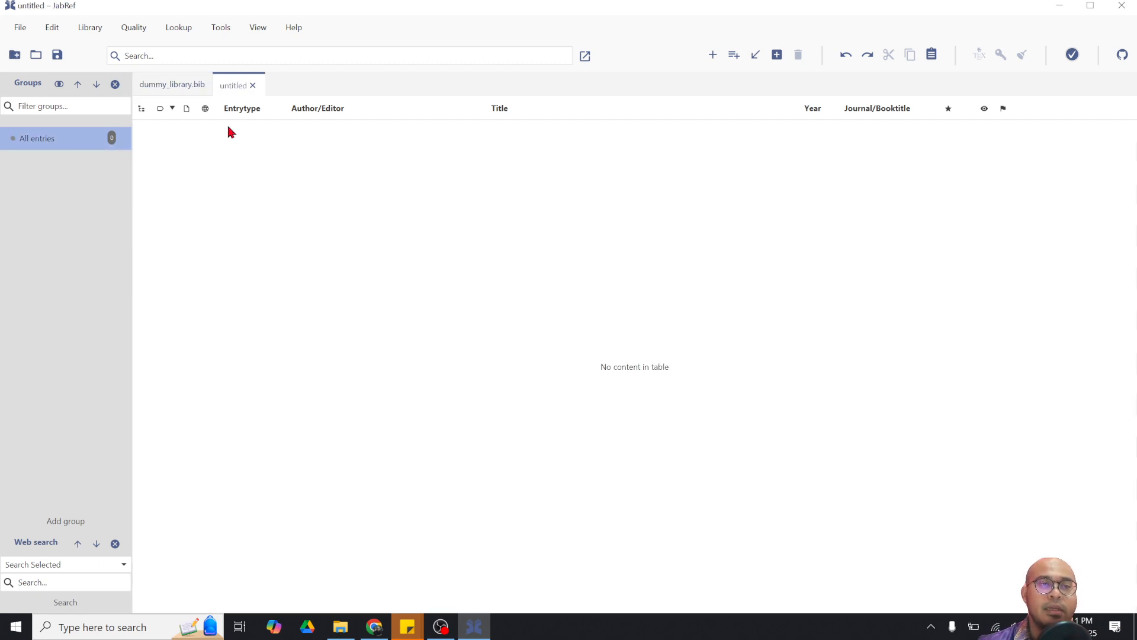
{"action": "left_click", "coordinate": [57, 54]}
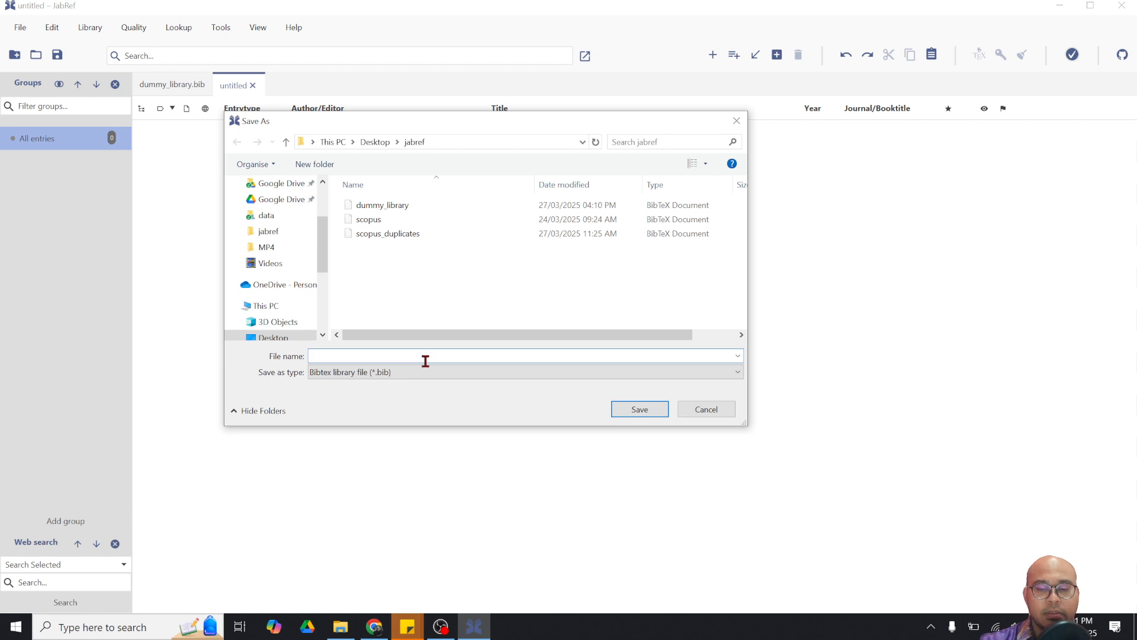
{"action": "type", "text": "include"}
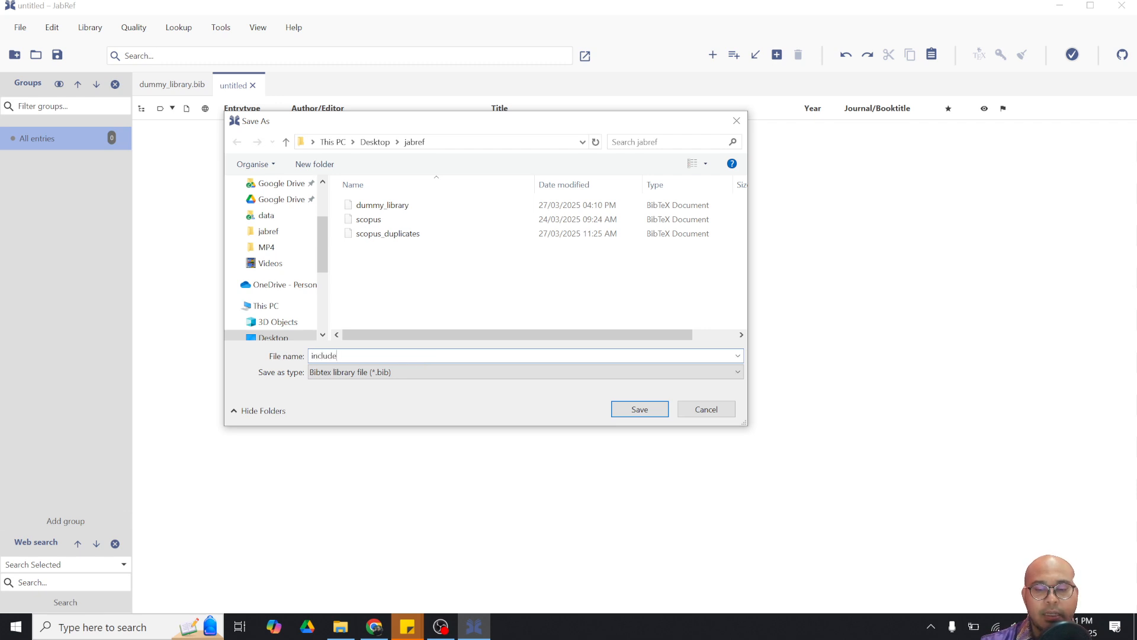
{"action": "type", "text": "_only"}
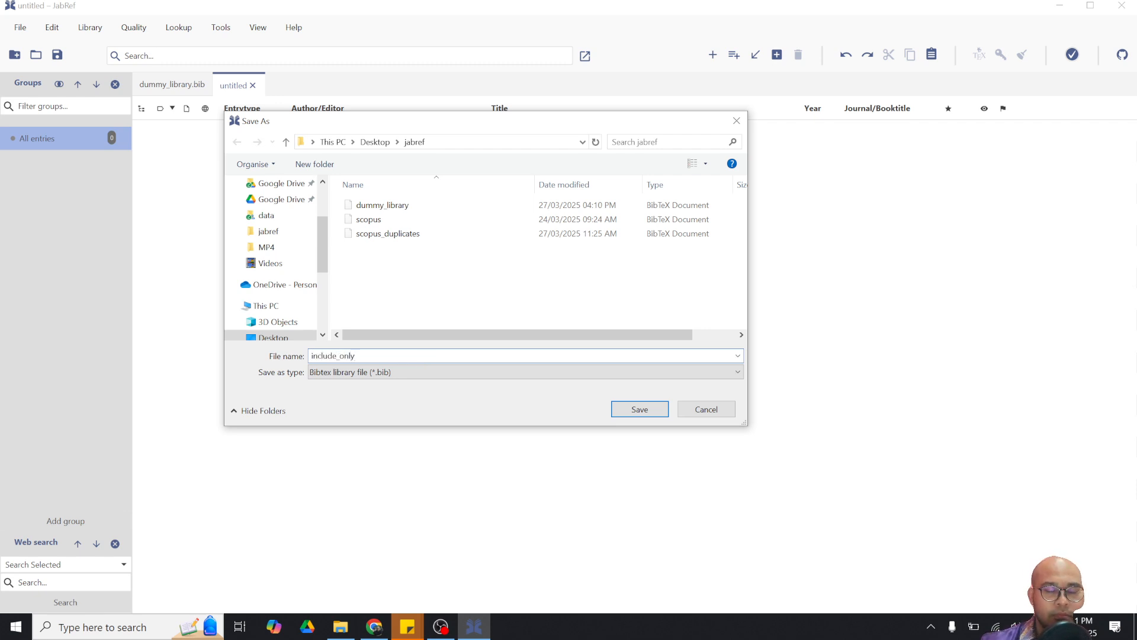
{"action": "left_click", "coordinate": [610, 410]}
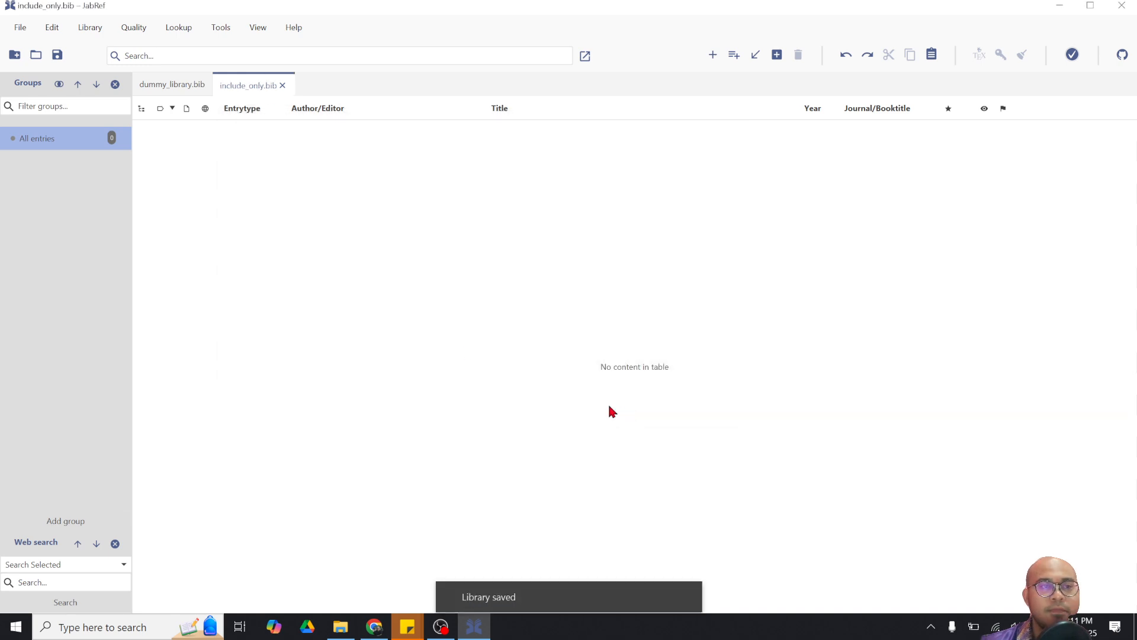
In dummy_library.bib, select and copy the three Include entries
{"action": "left_click", "coordinate": [178, 85]}
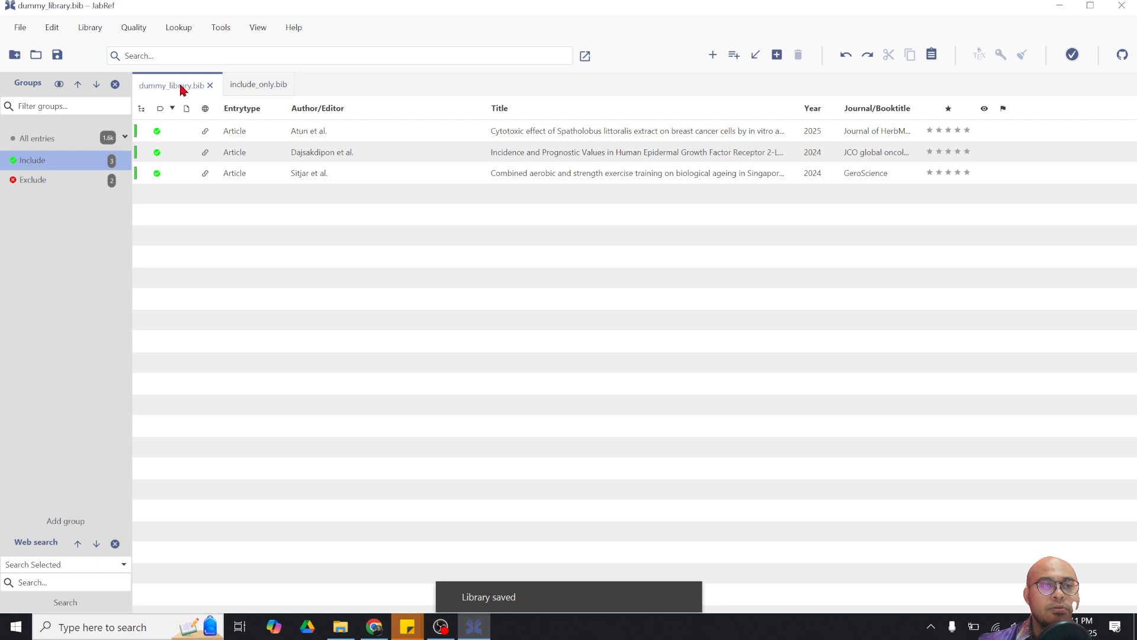
{"action": "left_click", "coordinate": [370, 178]}
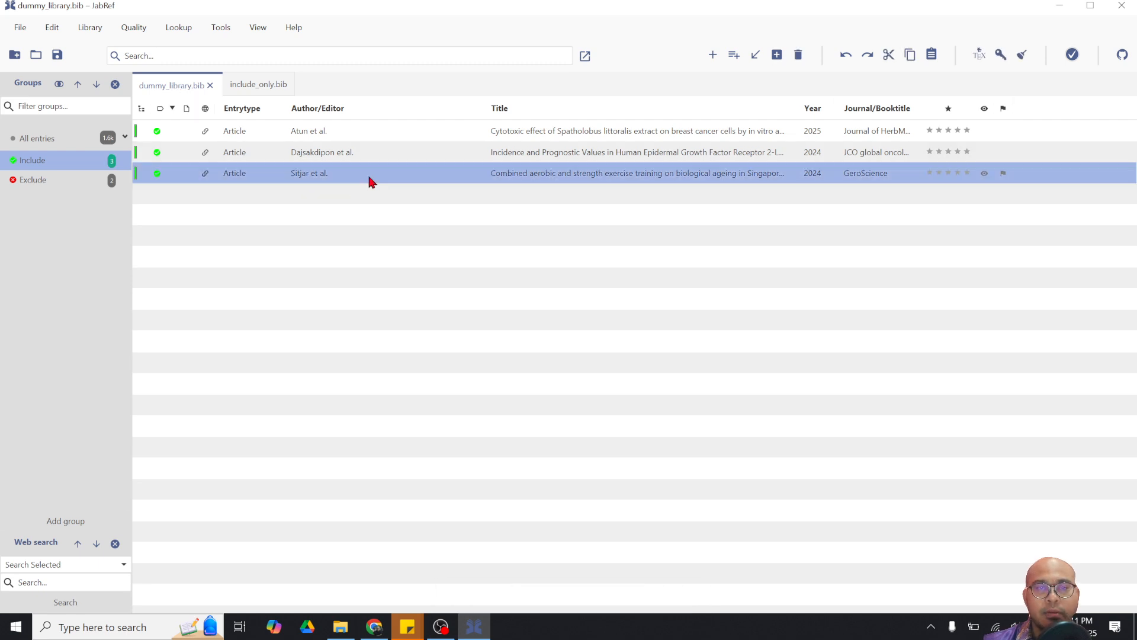
{"action": "key", "text": "ctrl+a"}
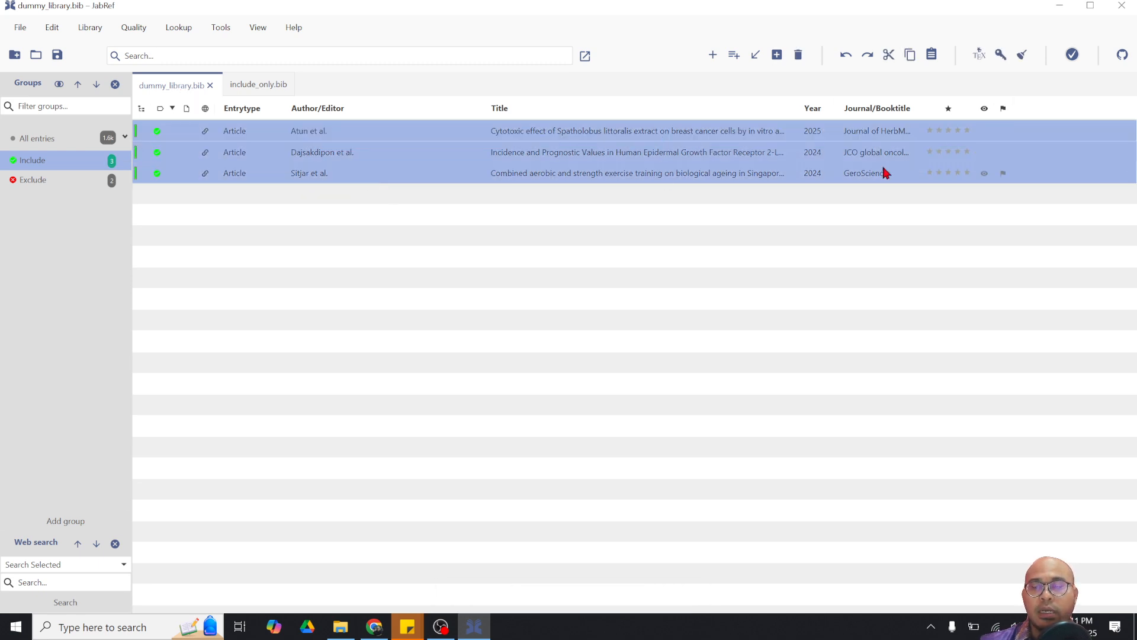
{"action": "left_click", "coordinate": [911, 55]}
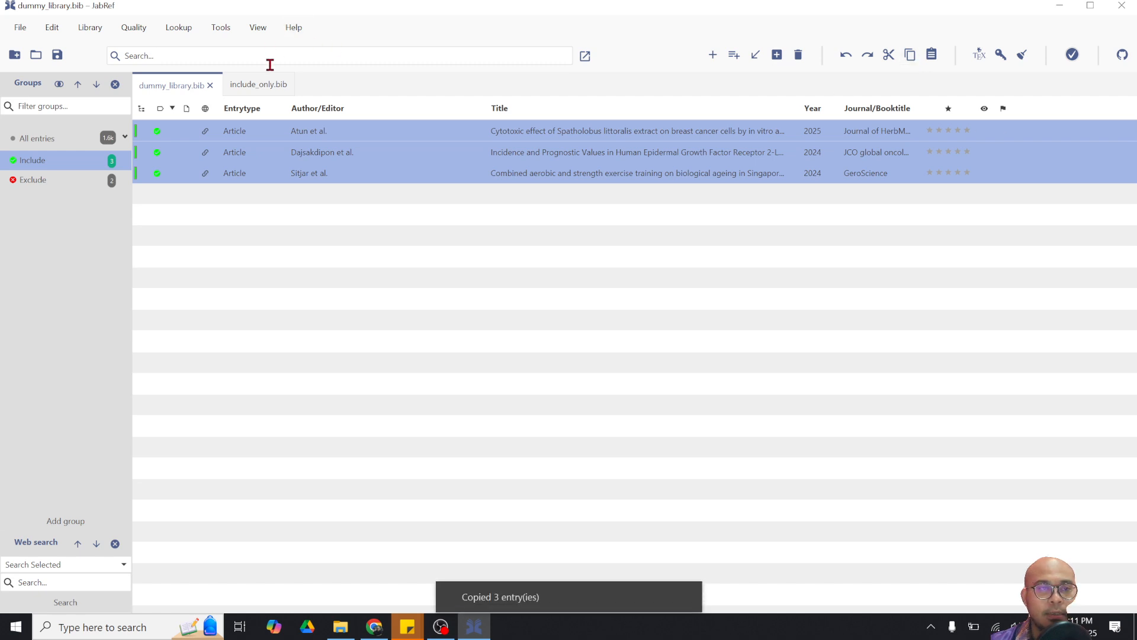
Paste the three entries into include_only.bib and save it
{"action": "left_click", "coordinate": [261, 85]}
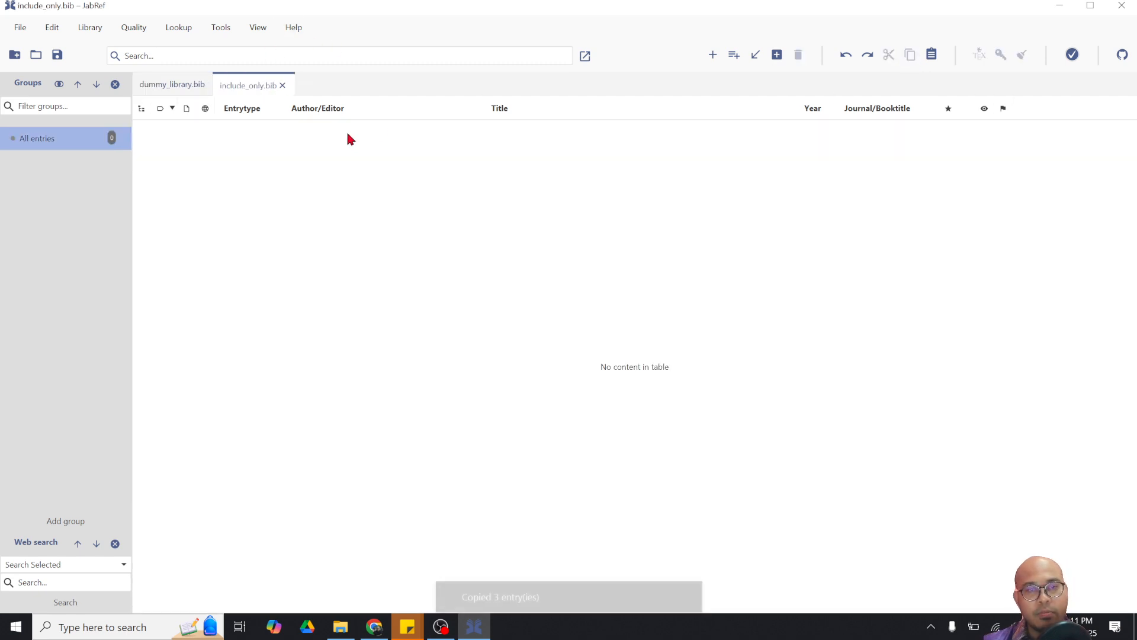
{"action": "left_click", "coordinate": [930, 57]}
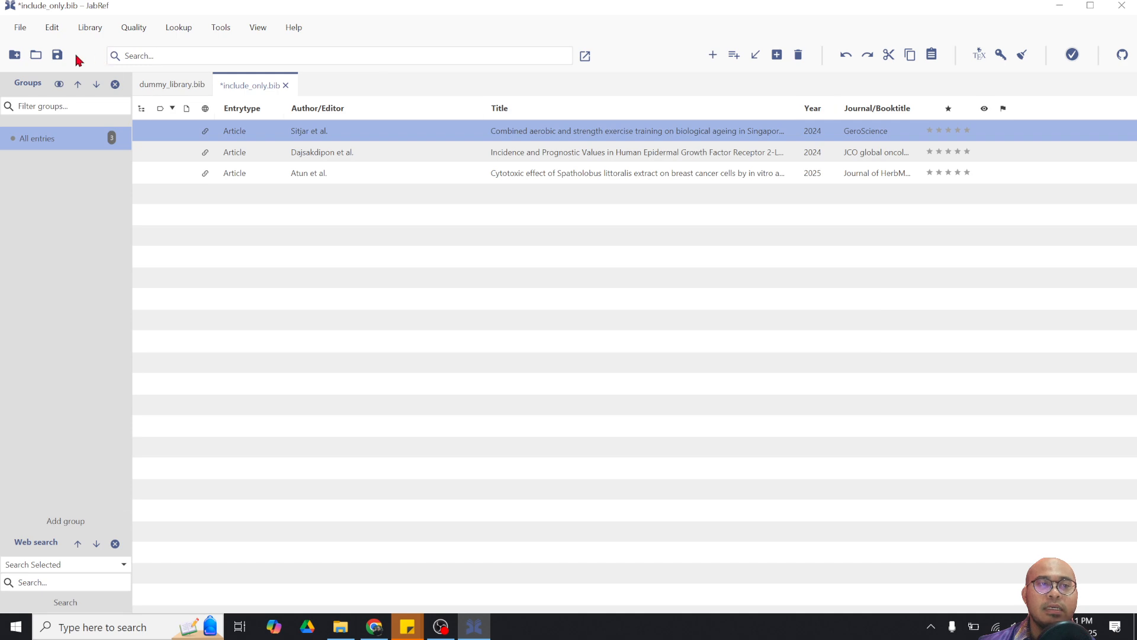
{"action": "left_click", "coordinate": [58, 55]}
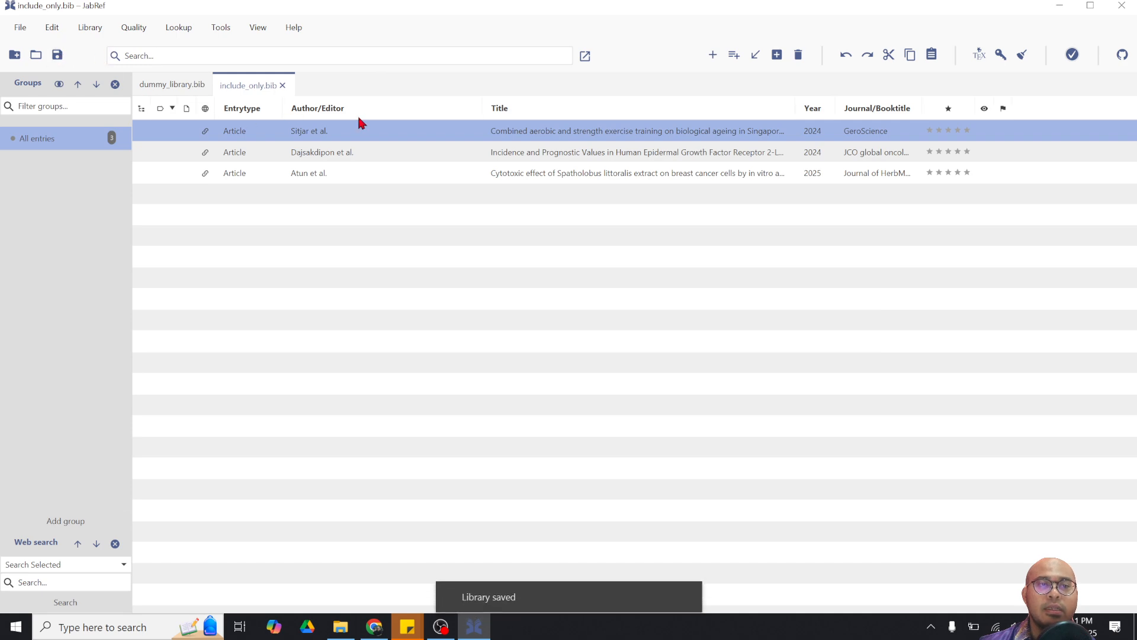
Compare the pasted Sitjar2024 entry with the dummy_library.bib original, ending on dummy_library.bib
{"action": "double_click", "coordinate": [513, 137]}
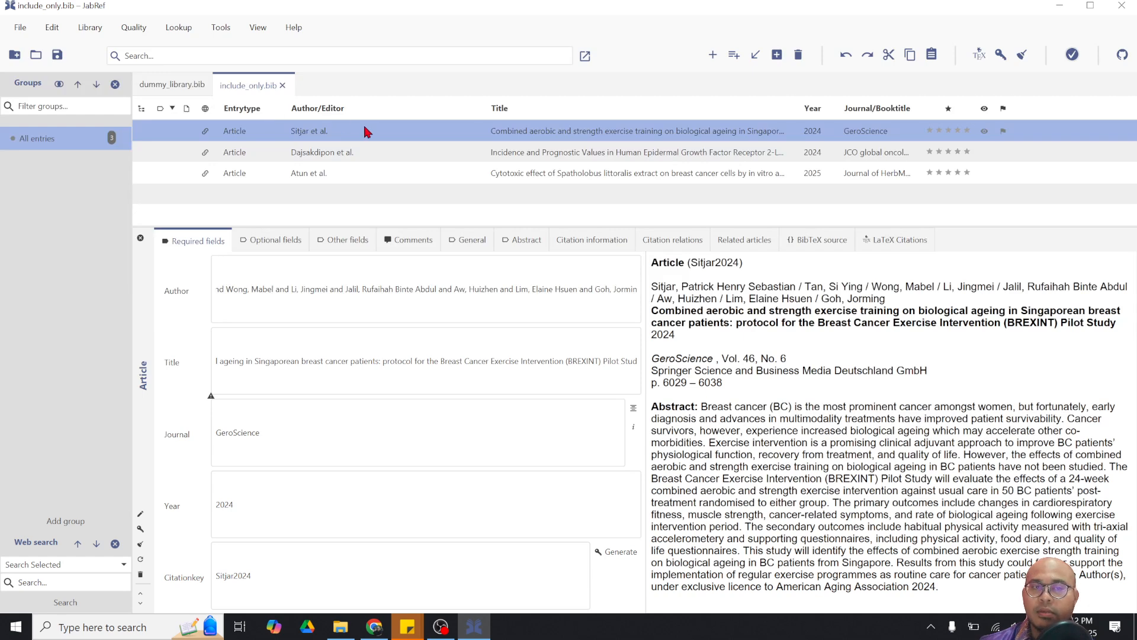
{"action": "left_click", "coordinate": [176, 85]}
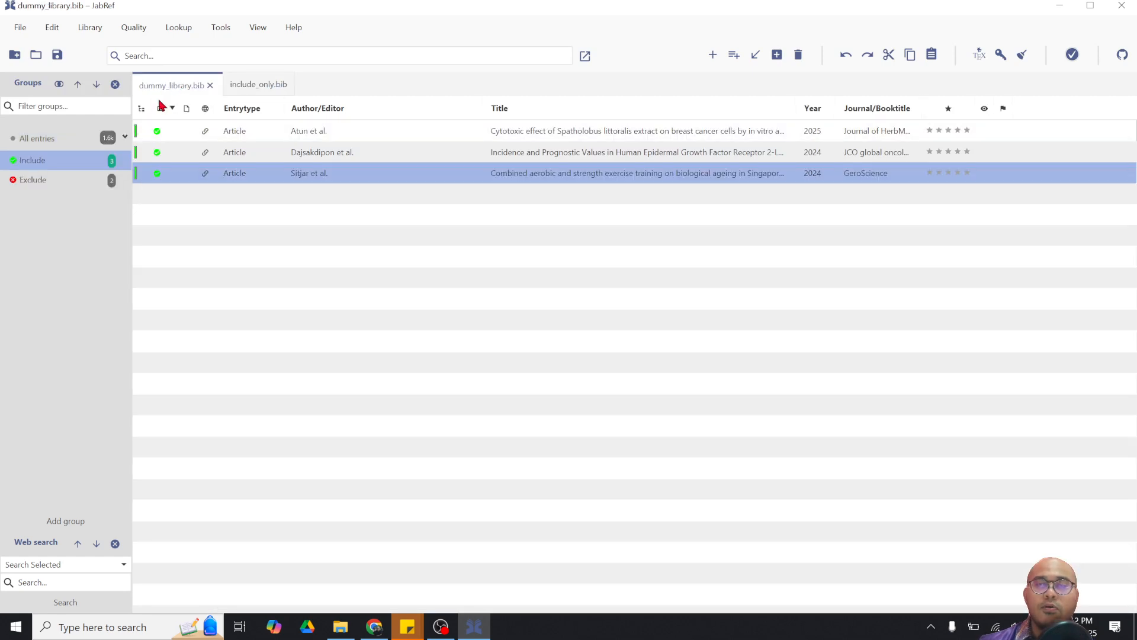
{"action": "mouse_move", "coordinate": [166, 156]}
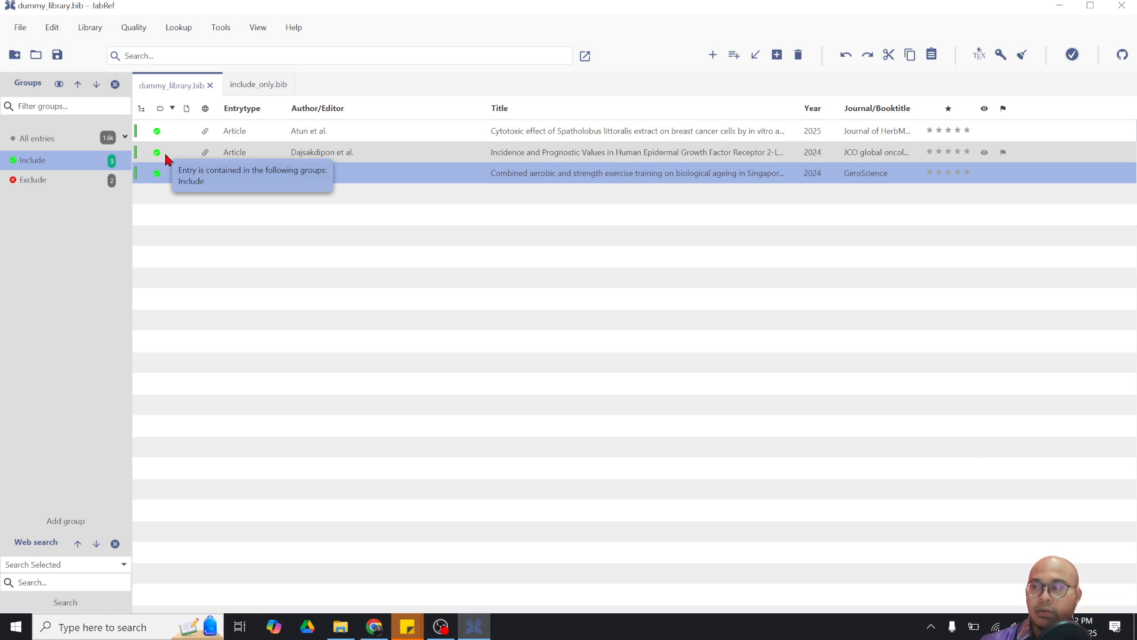
{"action": "left_click", "coordinate": [252, 87]}
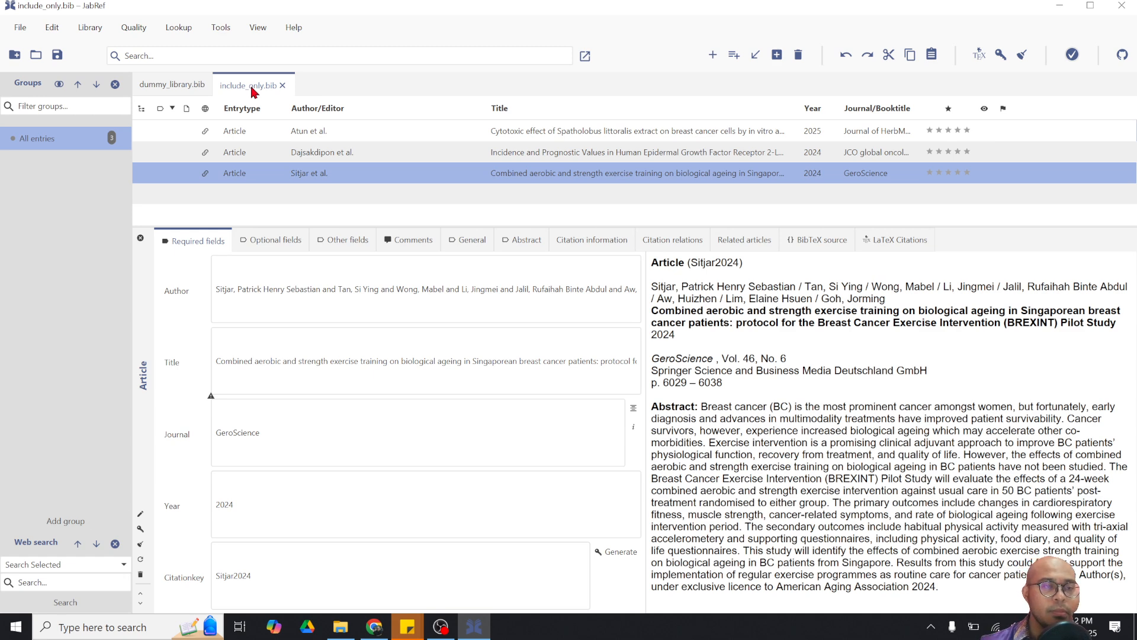
{"action": "left_click", "coordinate": [173, 87]}
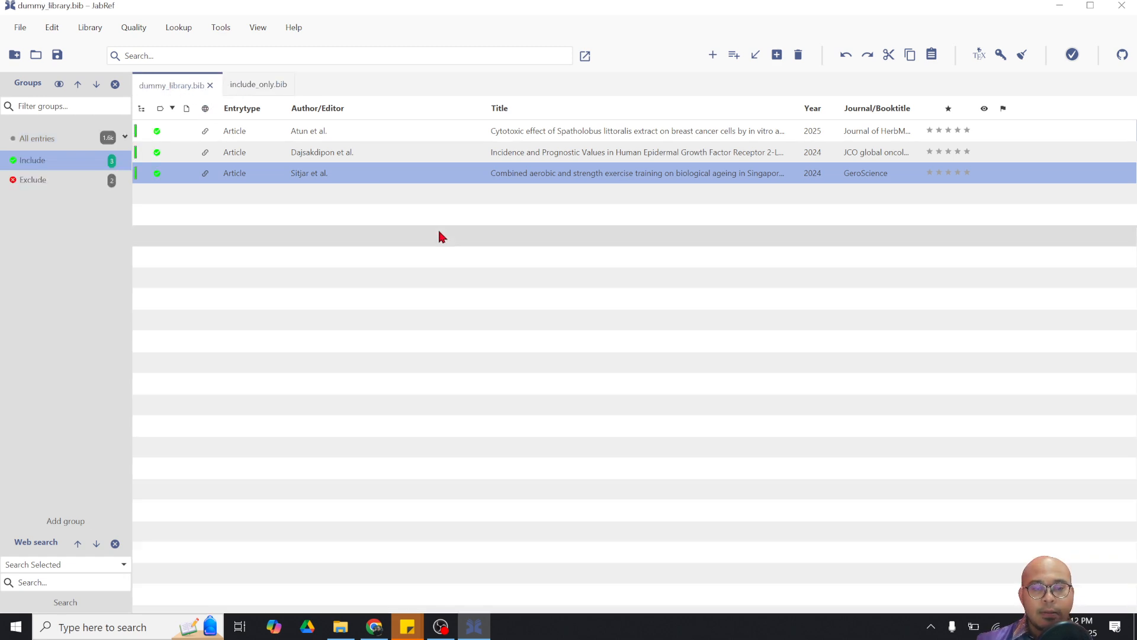